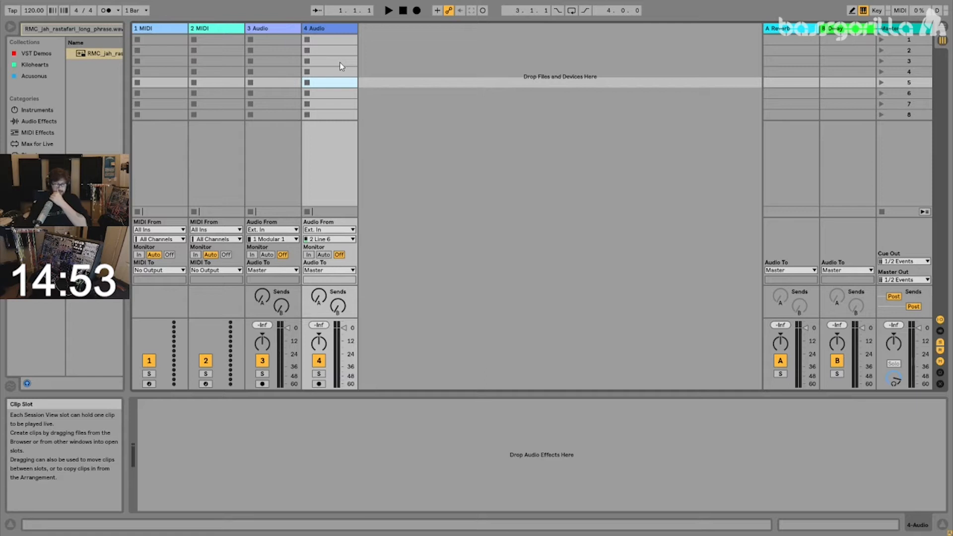
# - Show the Arrangement View and load the Reaktor 6 VST instrument onto the first MIDI track
pyautogui.click(340, 64)
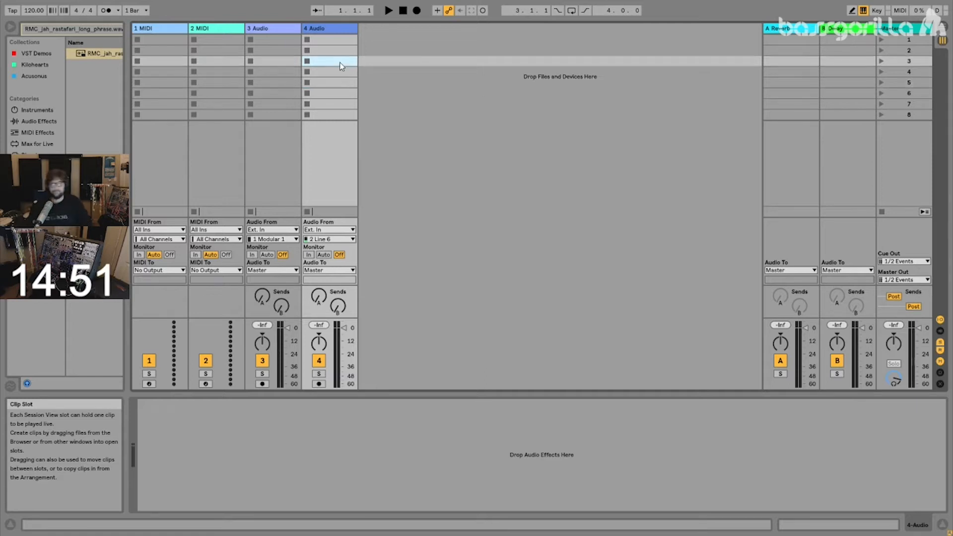
pyautogui.press('Tab')
pyautogui.click(357, 85)
pyautogui.write('reaktor')
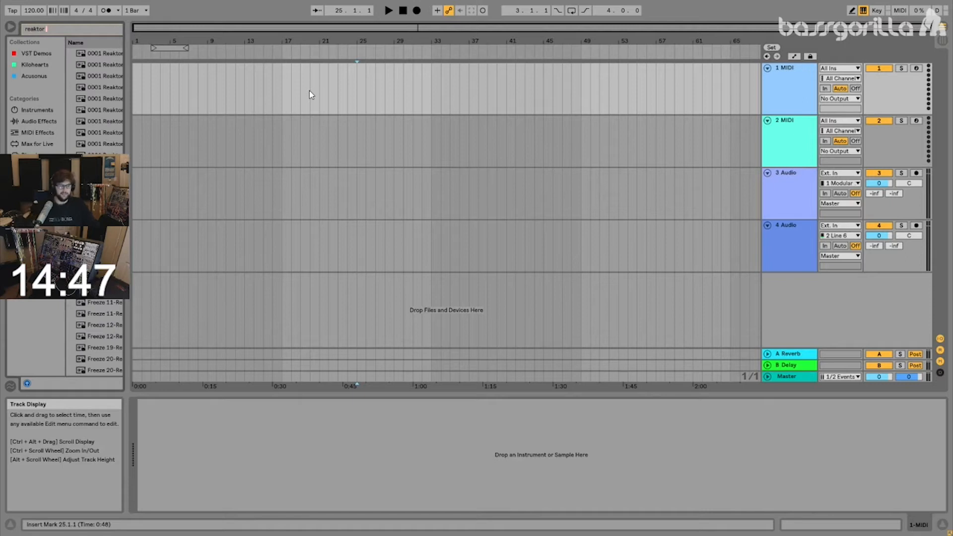
pyautogui.write(' vst')
pyautogui.click(102, 53)
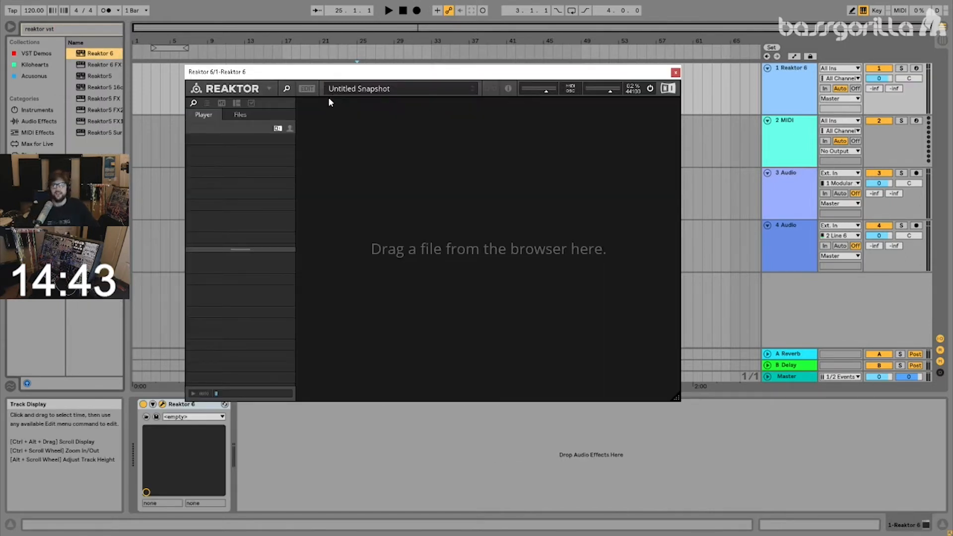
# - Load the Colorflex (Example) ensemble into Reaktor, close the plug-in window and mute the Reaktor track
pyautogui.click(240, 116)
pyautogui.click(226, 271)
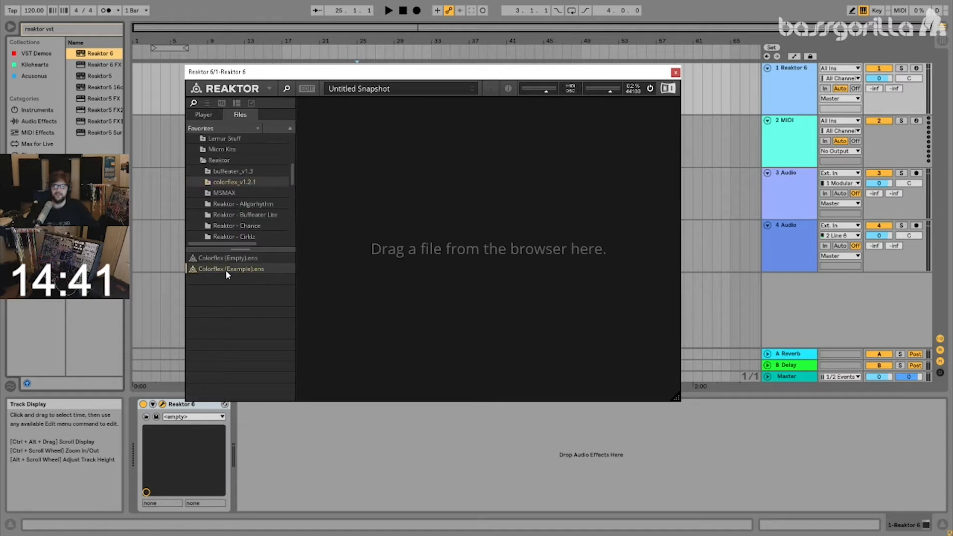
pyautogui.moveTo(402, 249); pyautogui.dragTo(402, 248)
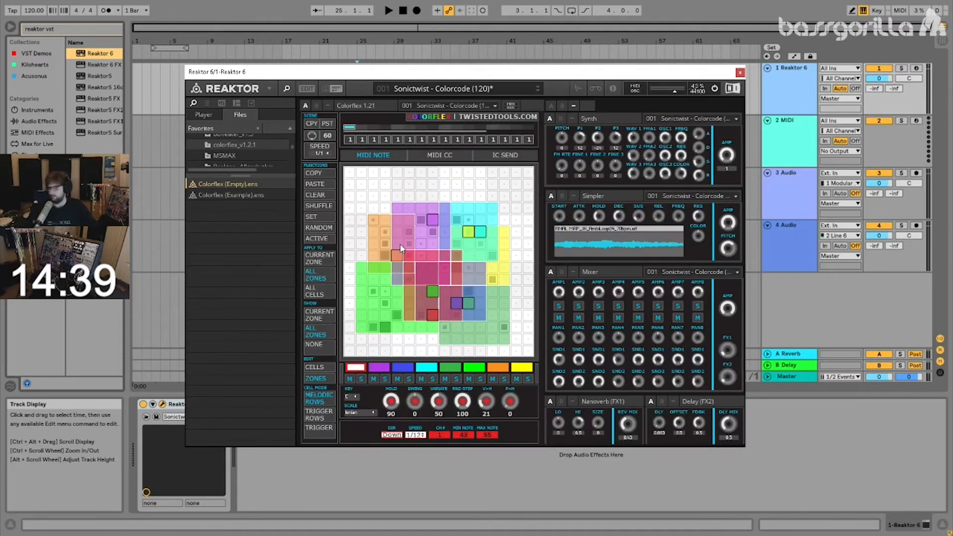
pyautogui.click(740, 73)
# - Load the Operator instrument onto the second MIDI track
pyautogui.click(774, 135)
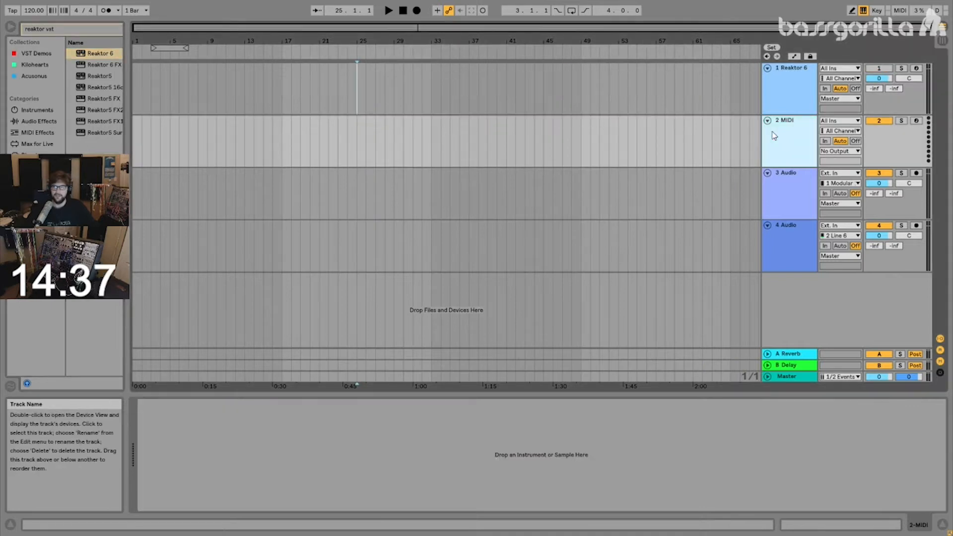
pyautogui.hotkey('ctrl', 'f')
pyautogui.write('operat')
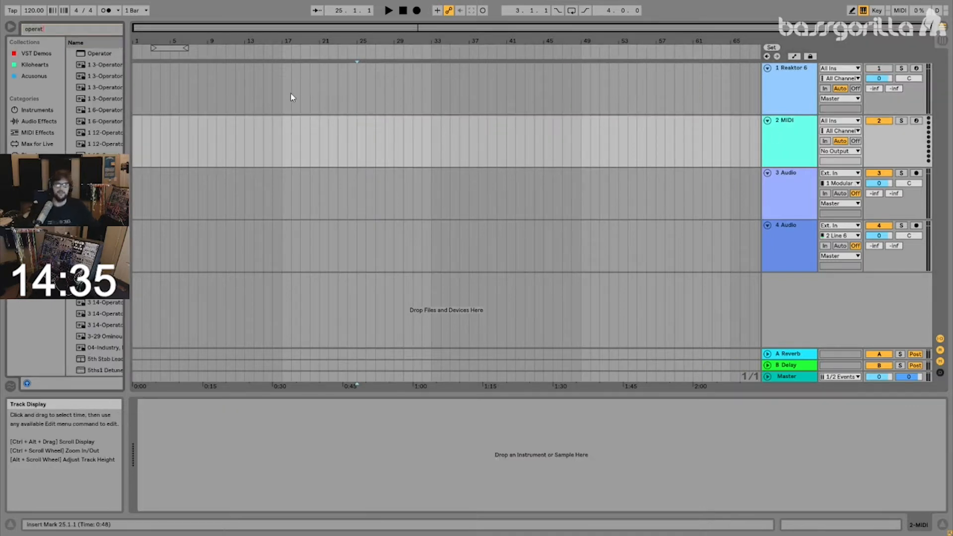
pyautogui.click(99, 53)
pyautogui.press('Return')
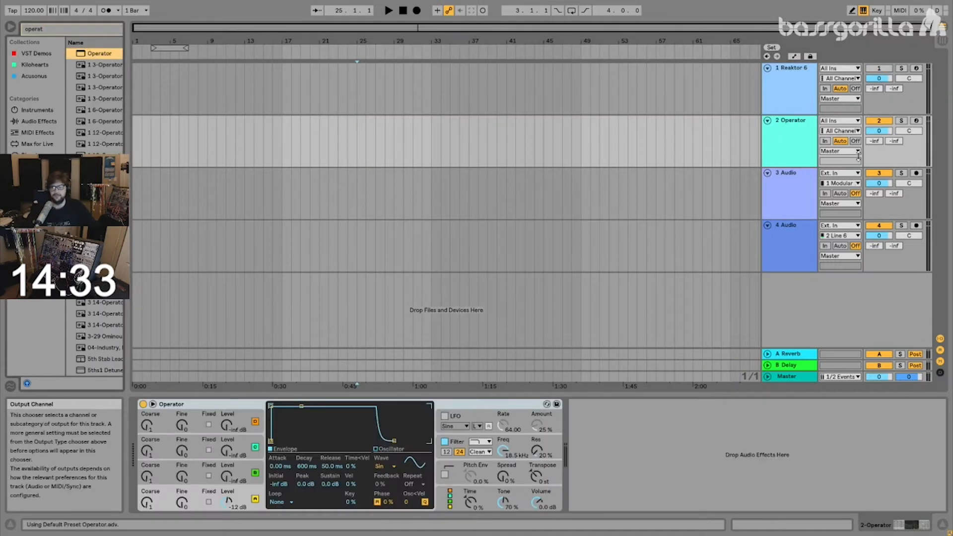
# - Route MIDI from the Reaktor 6 track's Reaktor 6 output into the Operator track and set its monitoring to In
pyautogui.click(844, 121)
pyautogui.click(839, 158)
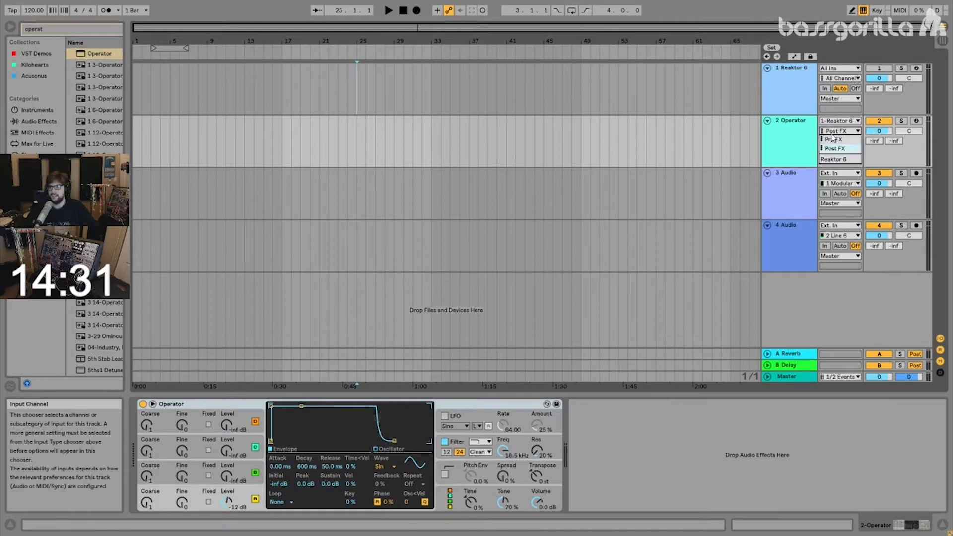
pyautogui.click(825, 141)
# - Set the fixed grid to 8 bars and loop the first 16 bars of the arrangement
pyautogui.rightClick(397, 124)
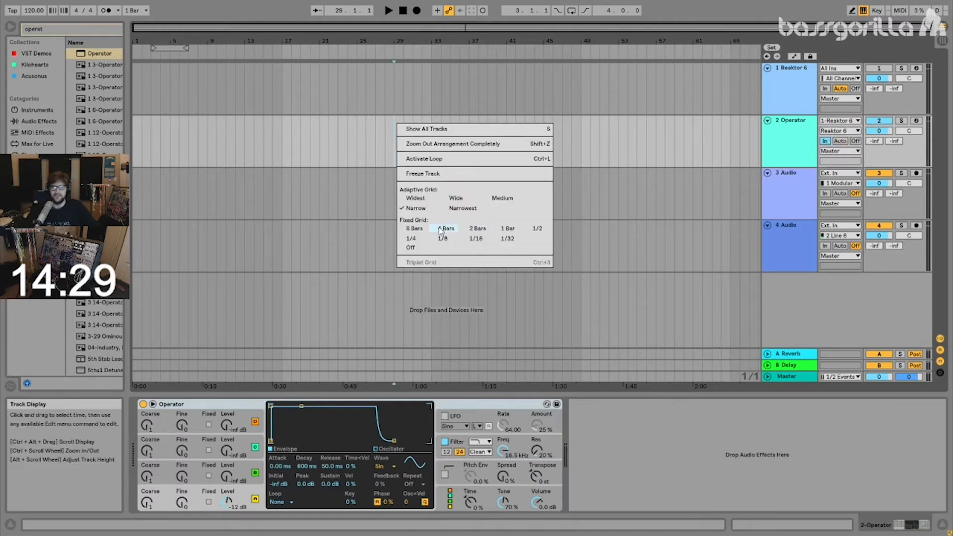
pyautogui.click(415, 228)
pyautogui.moveTo(275, 101); pyautogui.dragTo(251, 81)
pyautogui.hotkey('ctrl', 'l')
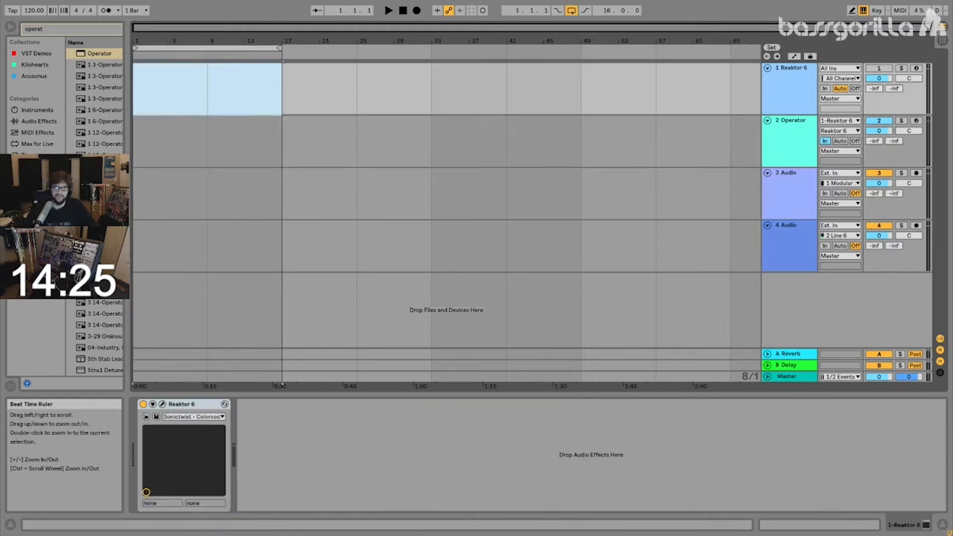
pyautogui.moveTo(142, 41); pyautogui.dragTo(142, 43)
pyautogui.click(138, 76)
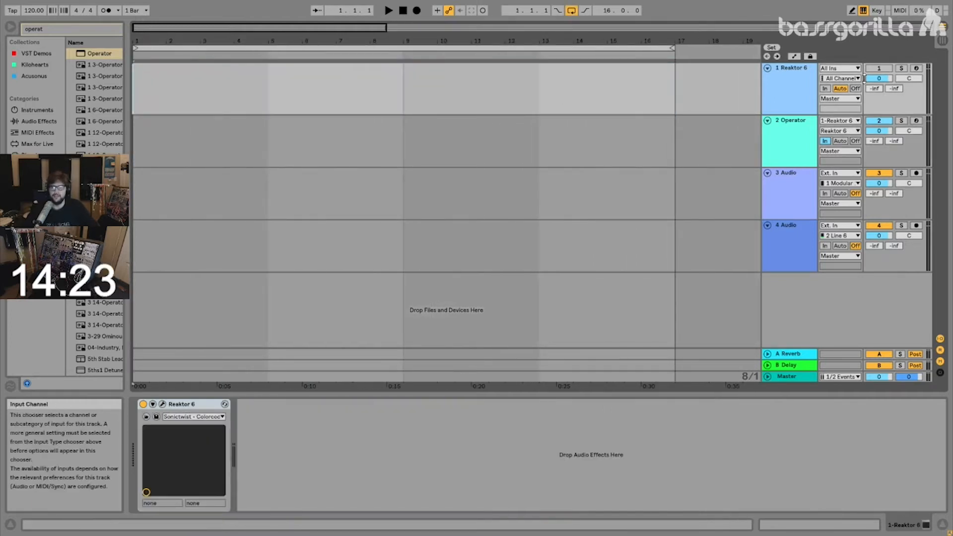
# - Reopen the Reaktor window and load the JHinden - Colorfunk (120) snapshot
pyautogui.click(163, 404)
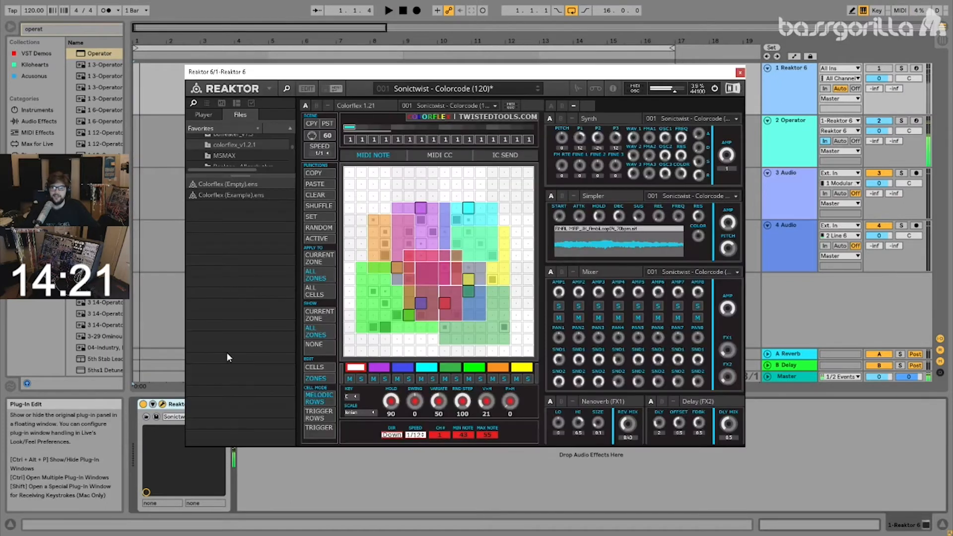
pyautogui.click(501, 92)
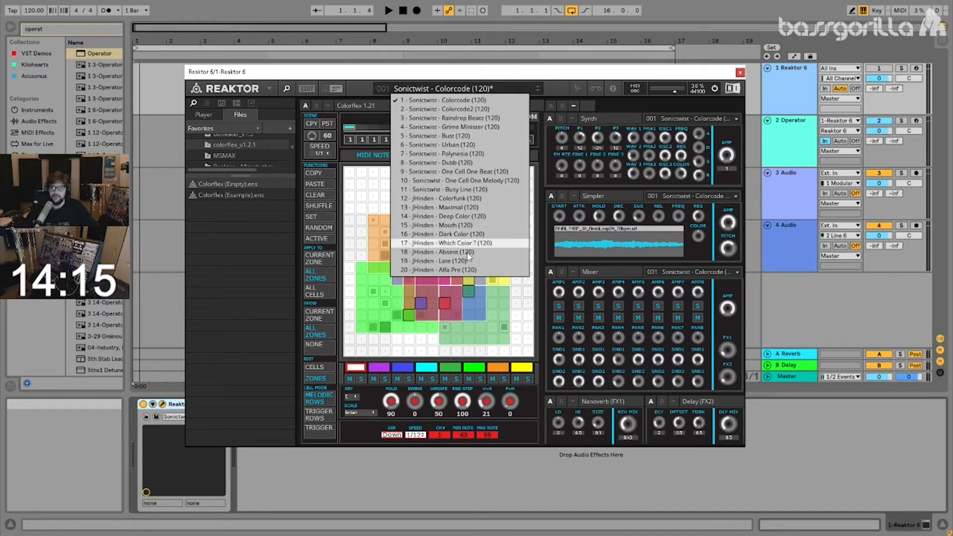
pyautogui.click(456, 200)
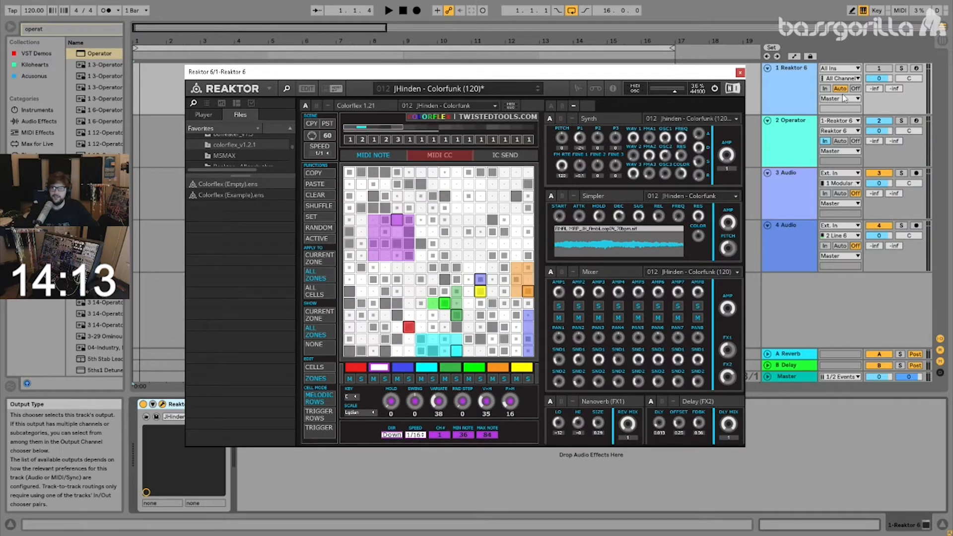
# - Lower the Operator track's volume to about -18.3 dB and audition the sequence briefly
pyautogui.moveTo(880, 131); pyautogui.dragTo(879, 163)
pyautogui.press('space')
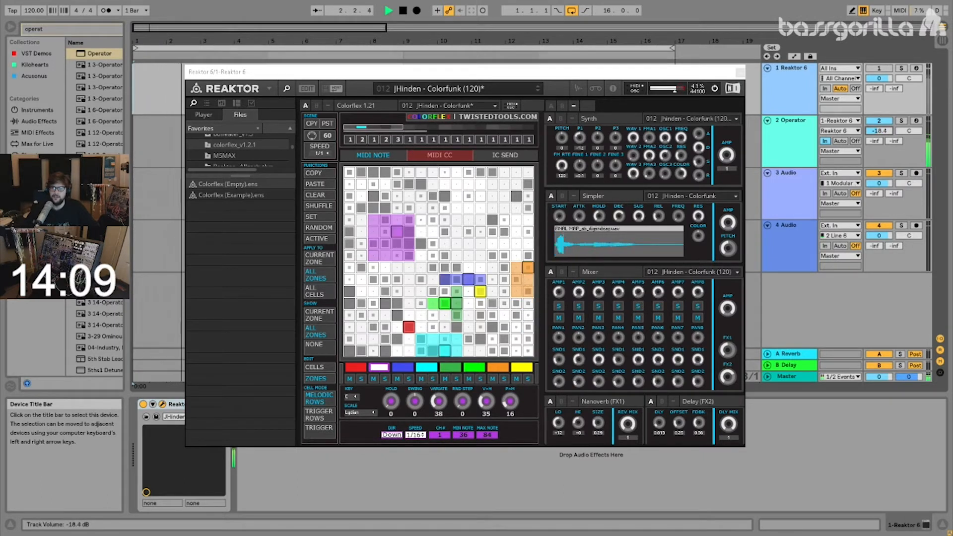
pyautogui.press('space')
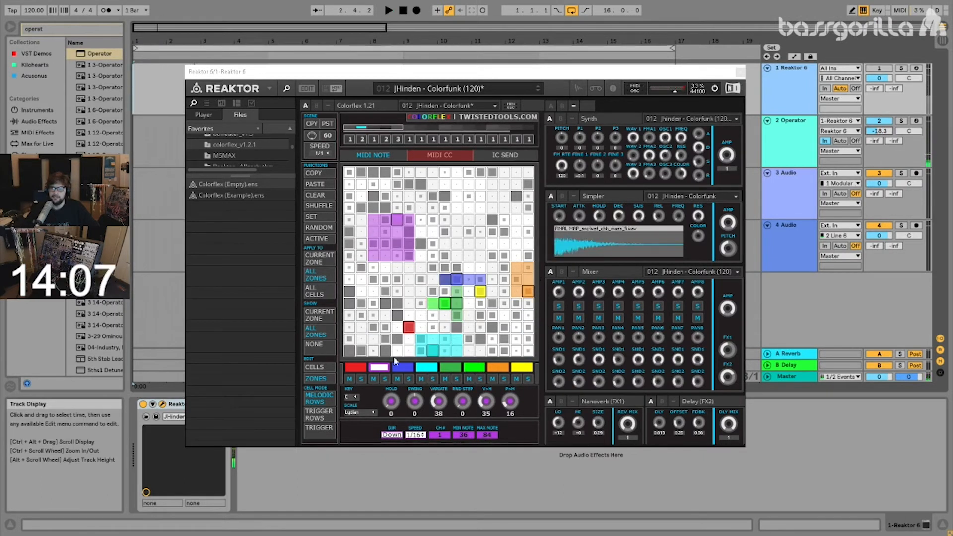
# - Show only the current zone in Colorflex and redraw the purple zone as a three-by-three block near the grid's upper left
pyautogui.click(324, 315)
pyautogui.click(376, 222)
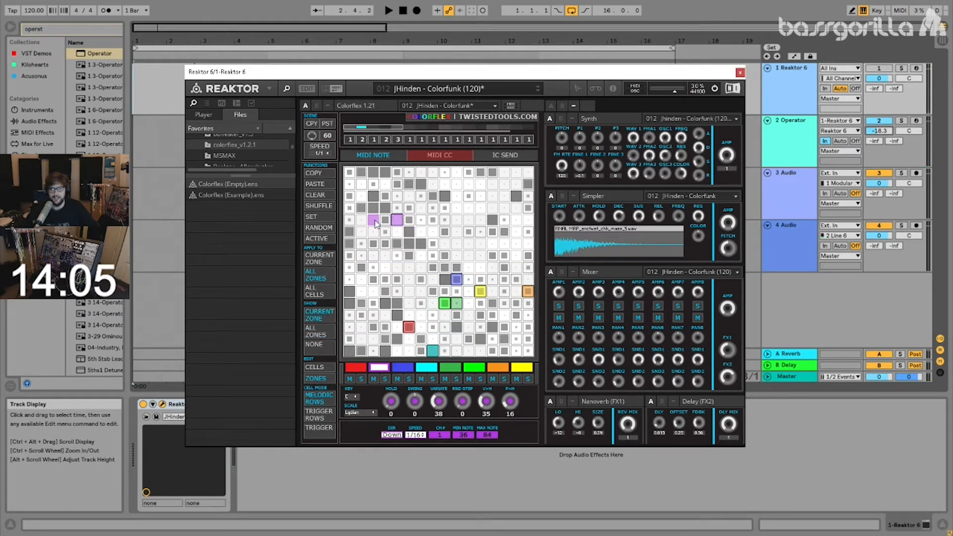
pyautogui.moveTo(361, 196); pyautogui.dragTo(391, 222)
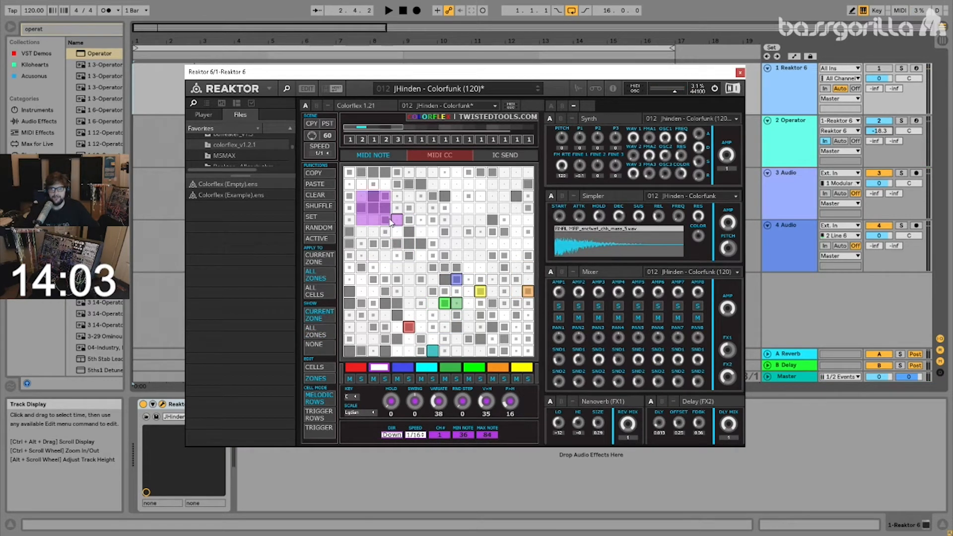
# - Show all Colorflex zones, redraw the dark green zone around the grid's left middle, audition the sequence and close the Reaktor window
pyautogui.click(411, 366)
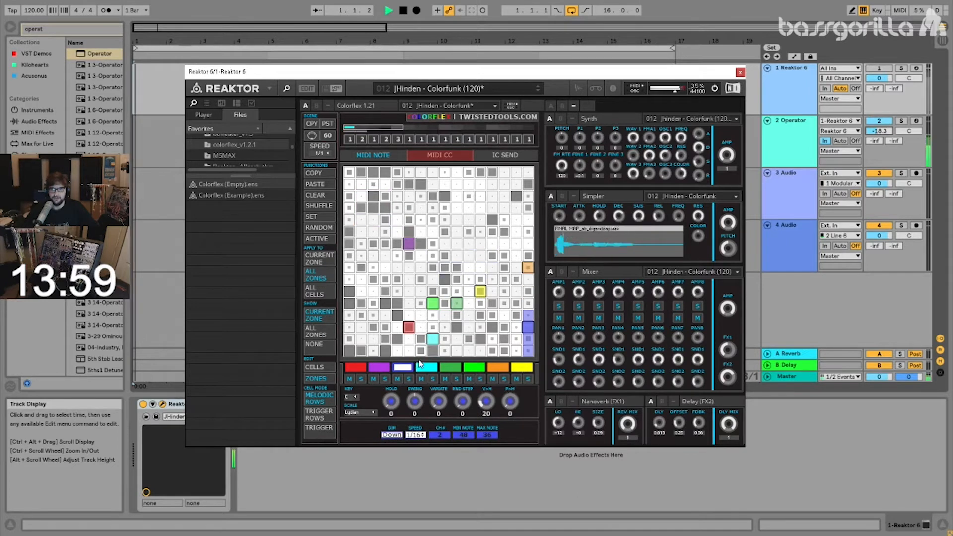
pyautogui.click(324, 334)
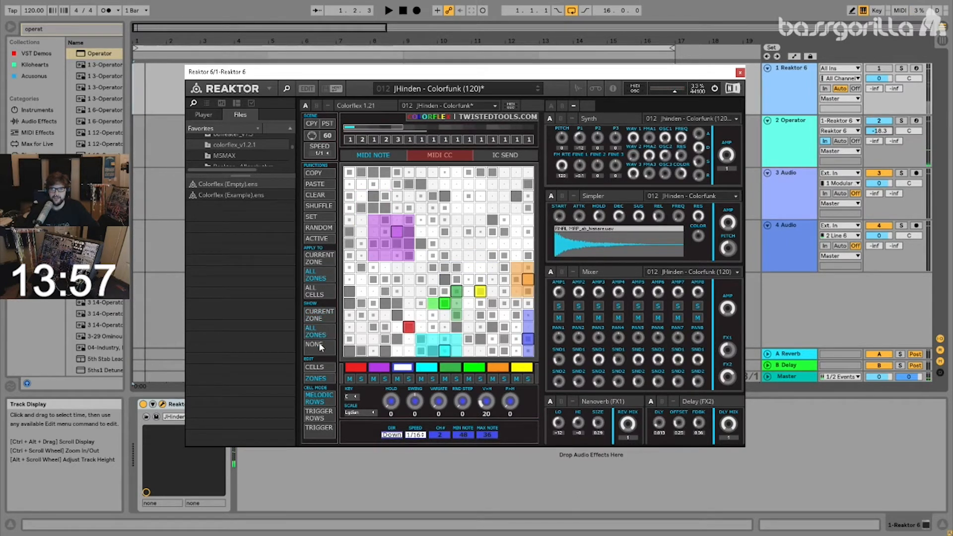
pyautogui.click(446, 368)
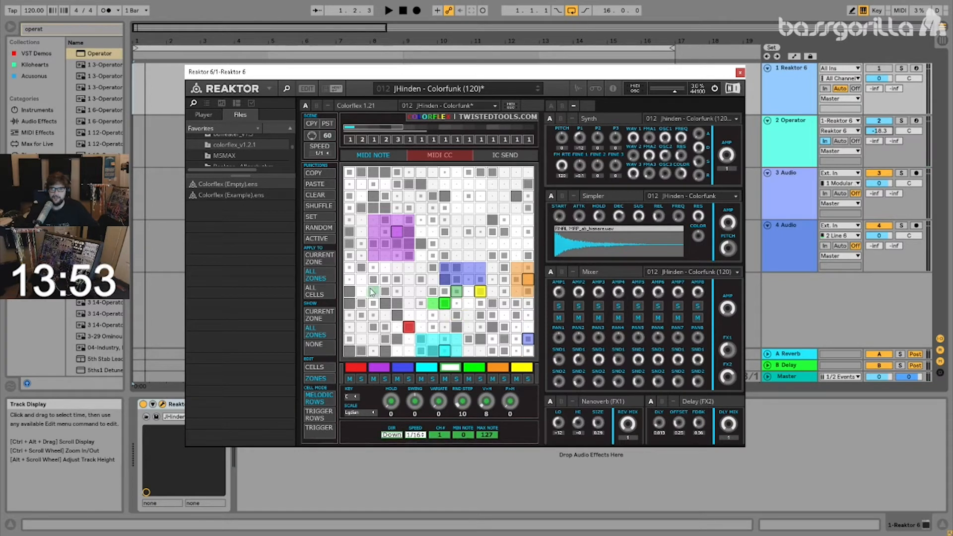
pyautogui.moveTo(414, 303); pyautogui.dragTo(423, 303)
pyautogui.press('space')
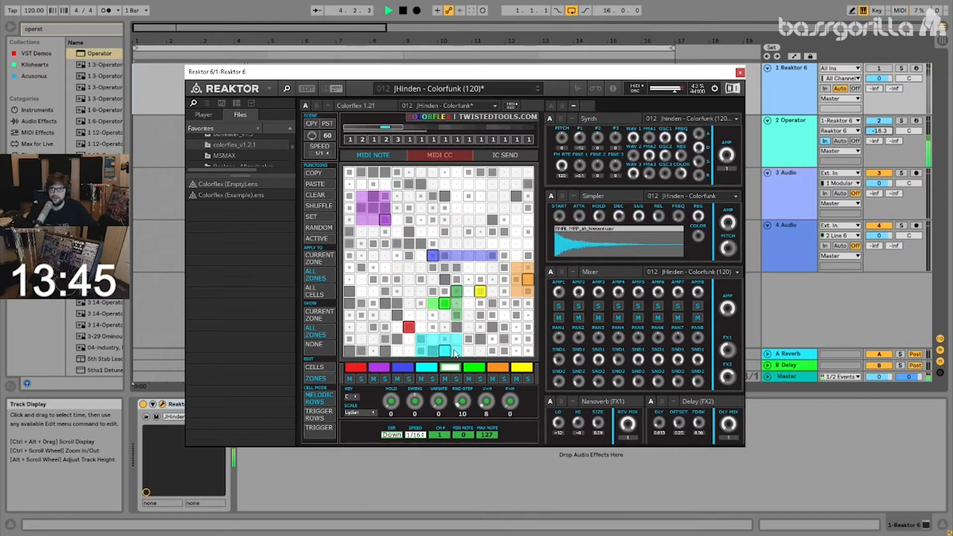
pyautogui.press('space')
pyautogui.click(475, 368)
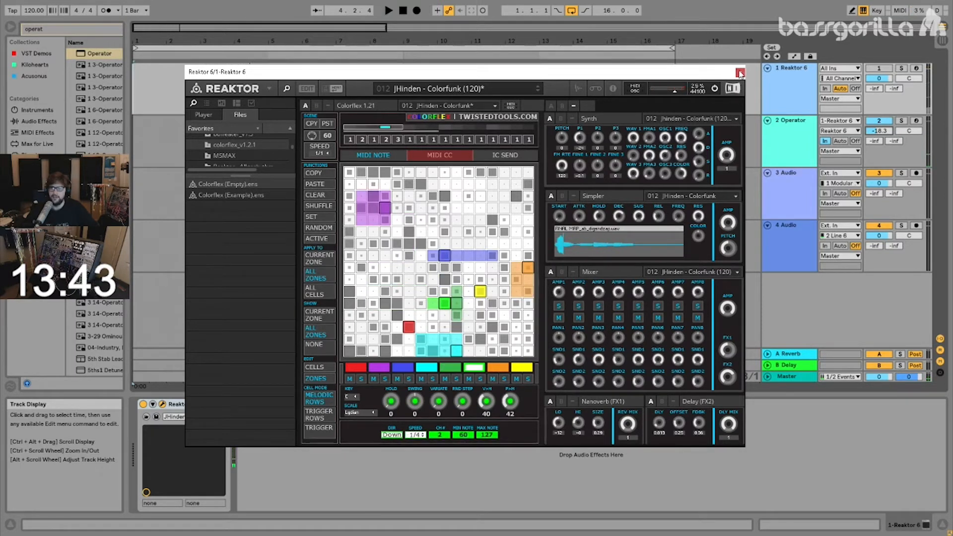
pyautogui.click(741, 73)
# - Shape Operator's volume envelope with a decay of about 216 ms and -inf dB sustain, and start playback
pyautogui.click(793, 123)
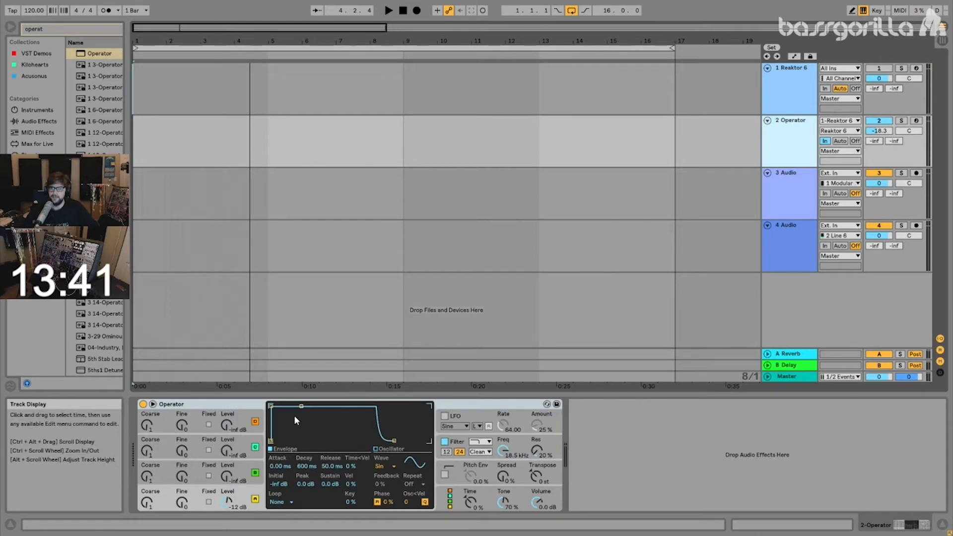
pyautogui.moveTo(301, 406); pyautogui.dragTo(299, 441)
pyautogui.press('space')
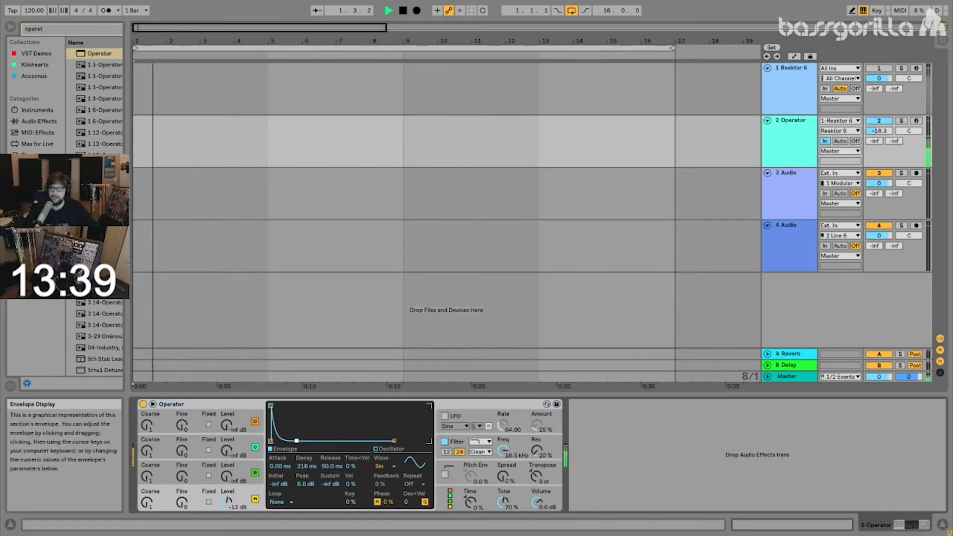
# - Transpose Operator by -12 st and raise its track volume to about -13.9 dB
pyautogui.moveTo(536, 477); pyautogui.dragTo(537, 492)
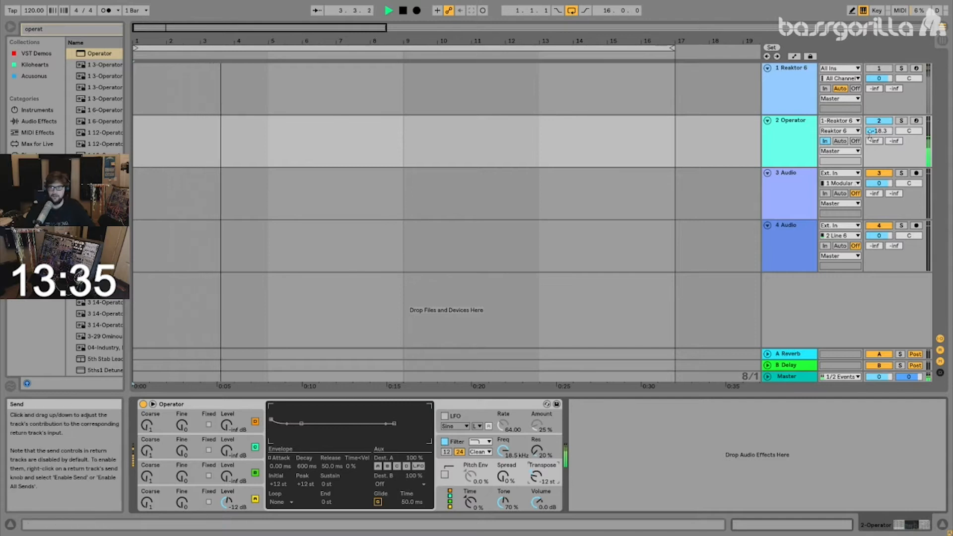
pyautogui.moveTo(879, 131); pyautogui.dragTo(880, 121)
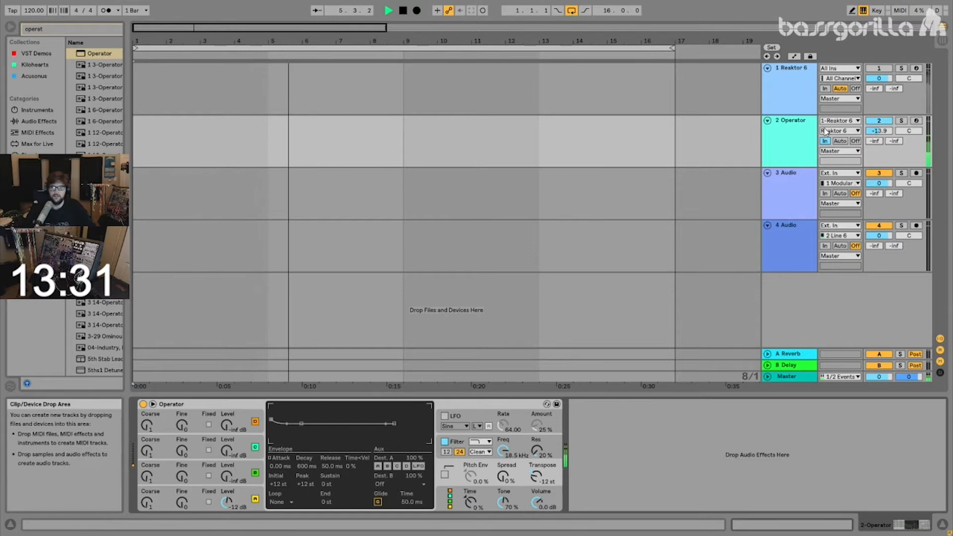
# - Load the Sonictwist - Dubb (120) snapshot in the Reaktor plug-in and close its window
pyautogui.click(791, 87)
pyautogui.click(163, 405)
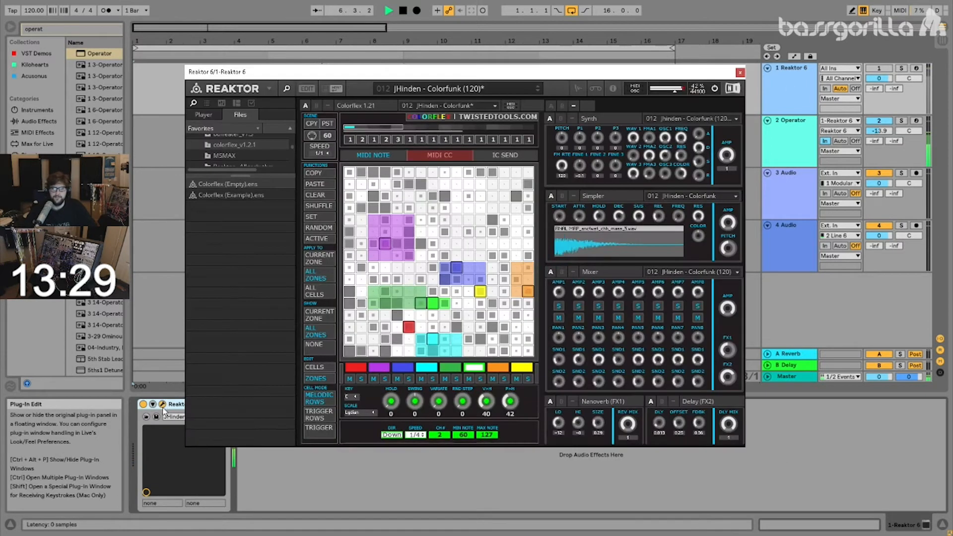
pyautogui.click(538, 90)
pyautogui.click(505, 89)
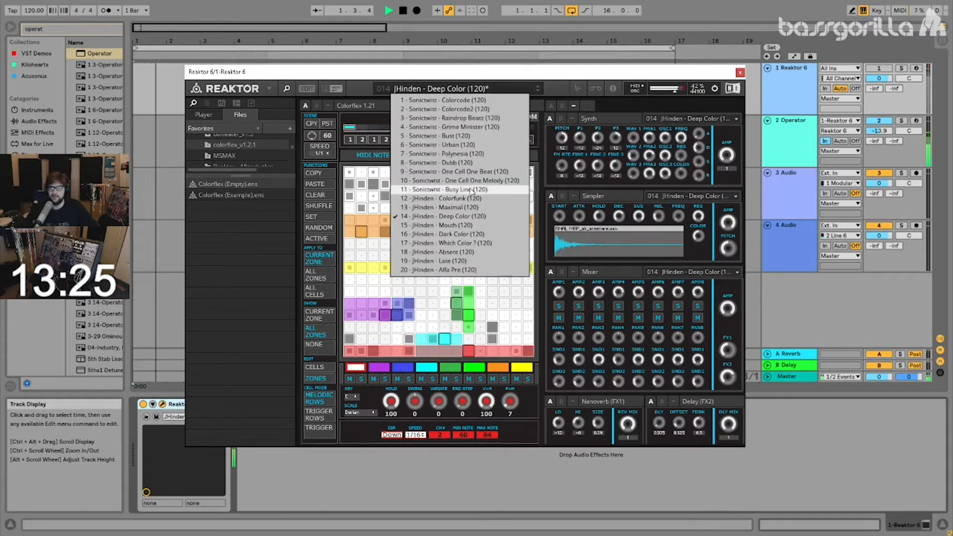
pyautogui.click(466, 165)
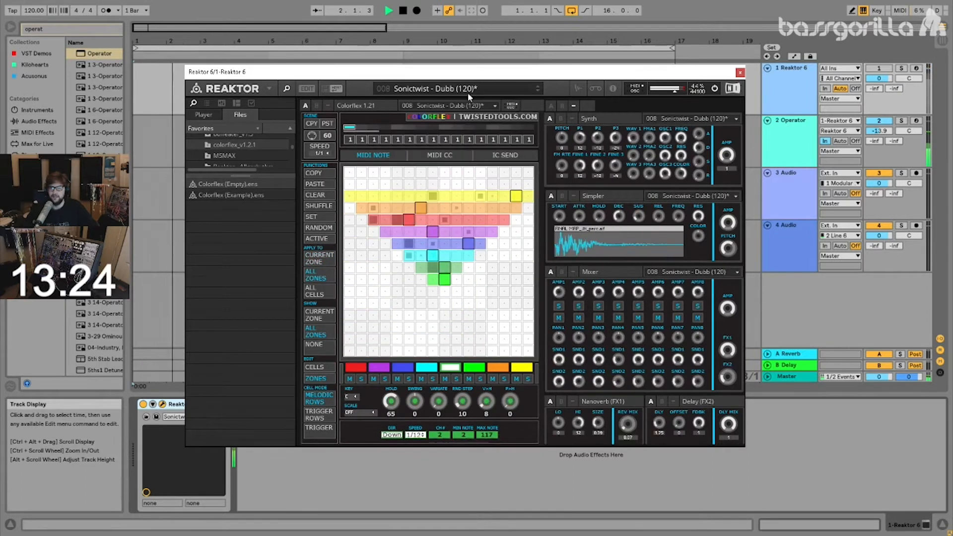
pyautogui.click(741, 72)
# - Set Operator's volume envelope decay to about 317 ms, lengthen its release and reset its transposition
pyautogui.click(780, 82)
pyautogui.click(799, 154)
pyautogui.click(237, 492)
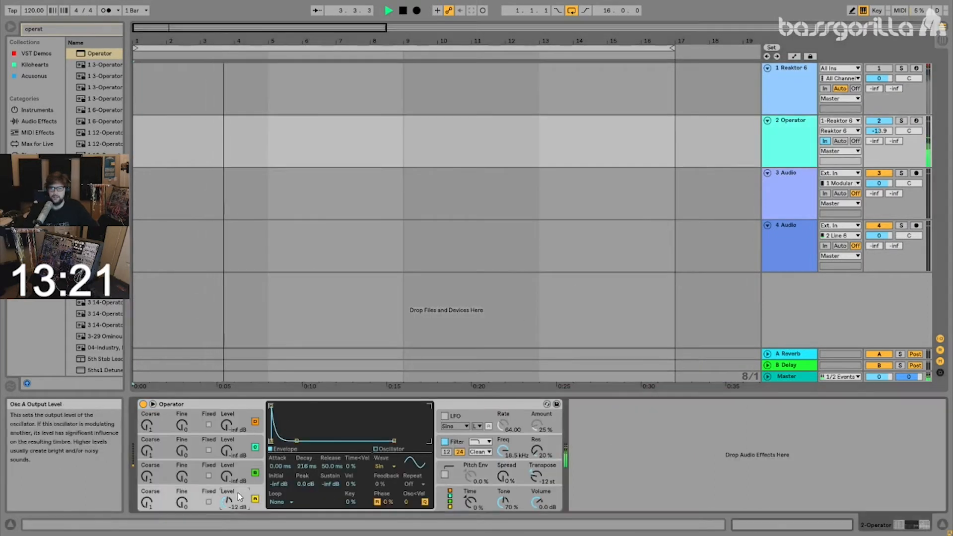
pyautogui.moveTo(307, 466); pyautogui.dragTo(307, 463)
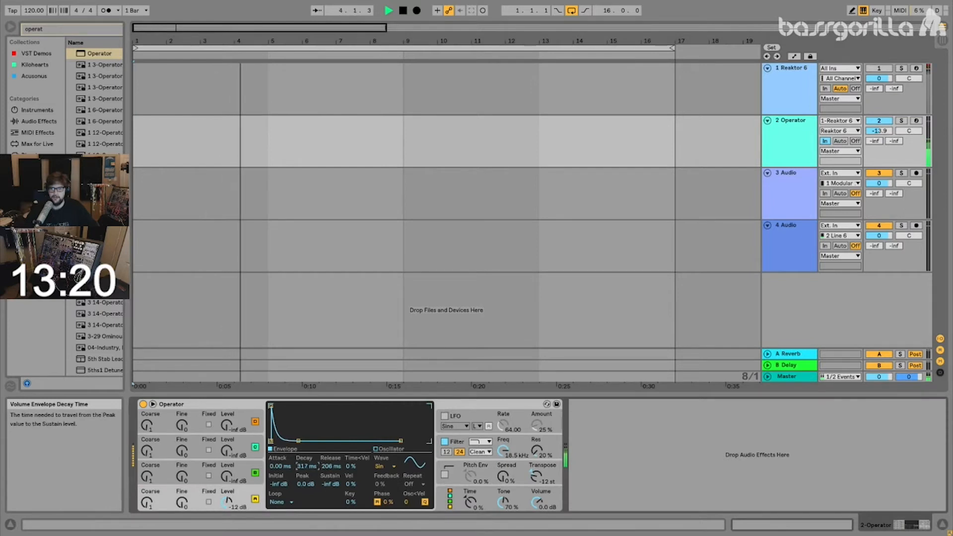
pyautogui.doubleClick(536, 477)
pyautogui.click(241, 500)
pyautogui.moveTo(336, 467); pyautogui.dragTo(335, 450)
# - Reopen the Reaktor plug-in, set Colorflex's key to D and its scale to Harmonic Minor, and restart playback
pyautogui.click(789, 105)
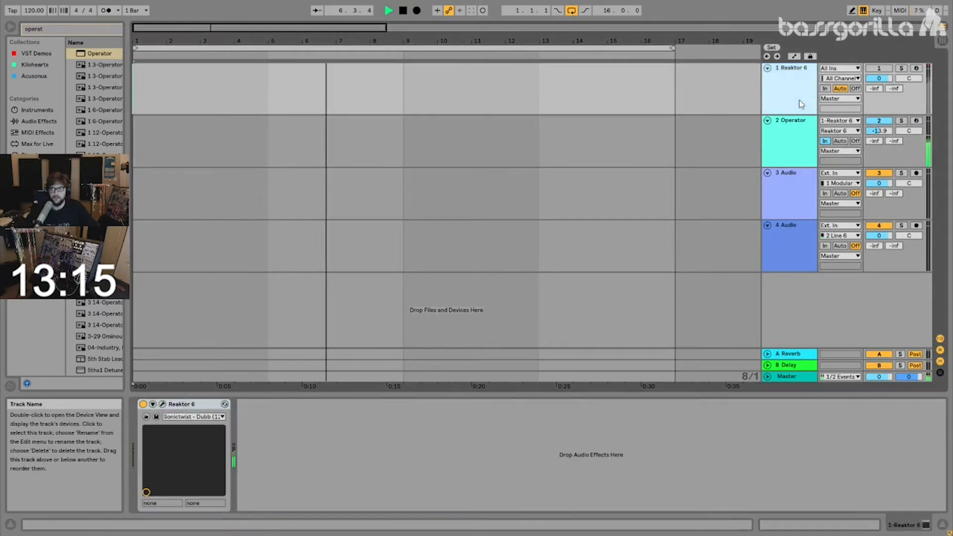
pyautogui.click(163, 405)
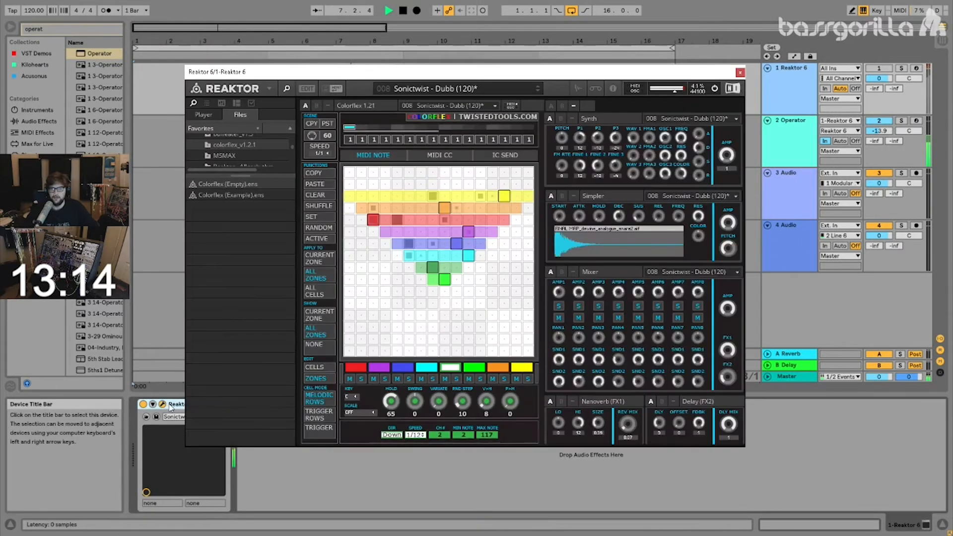
pyautogui.click(350, 397)
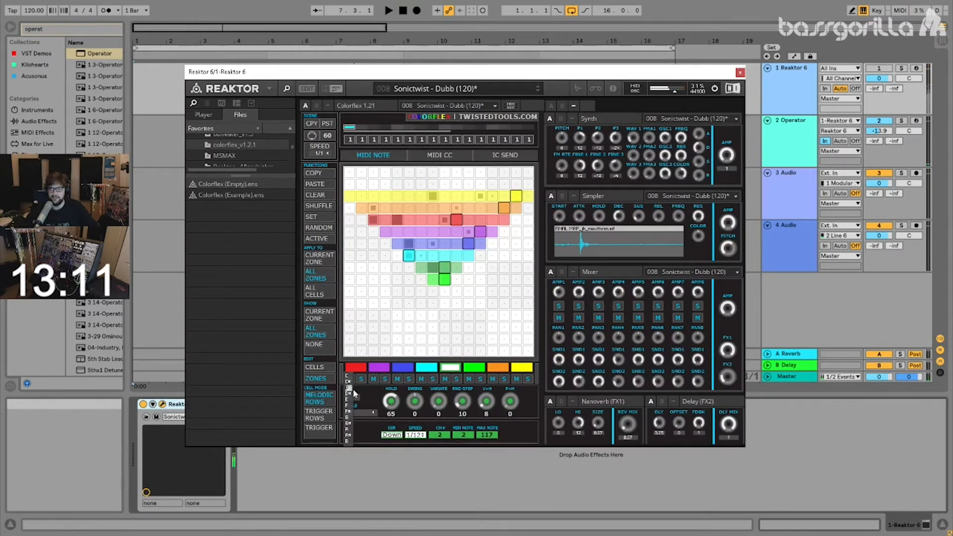
pyautogui.click(362, 415)
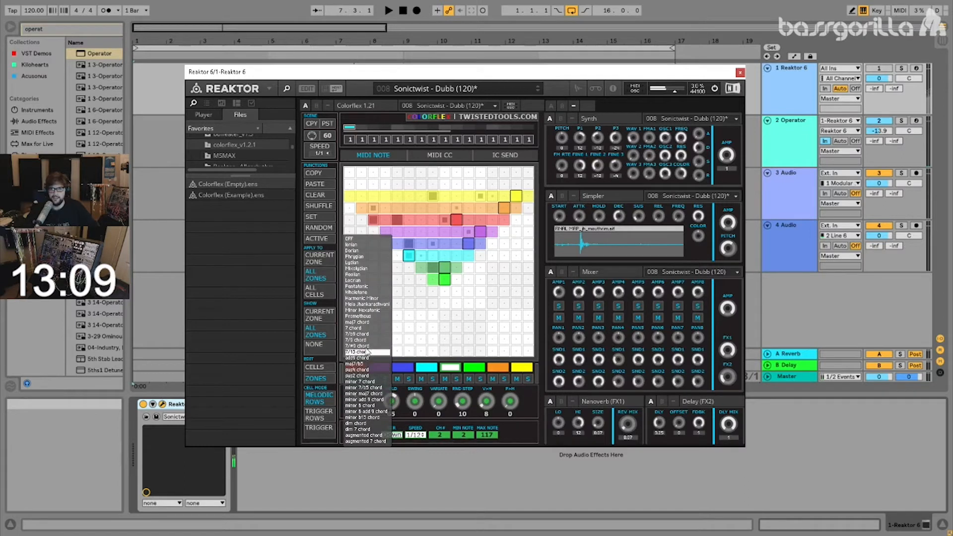
pyautogui.click(368, 298)
pyautogui.press('space')
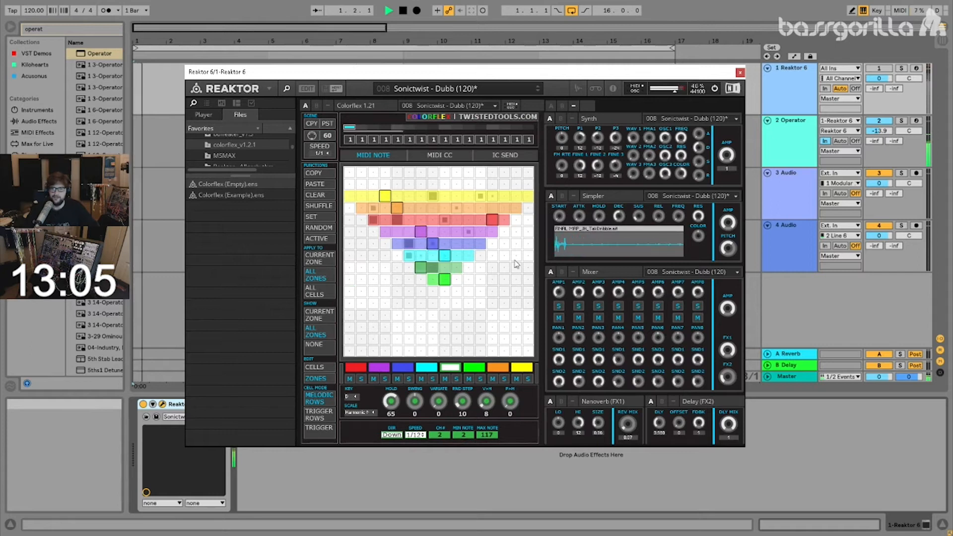
# - Close the Reaktor window and raise the Operator track's volume to about -9.5 dB
pyautogui.click(741, 72)
pyautogui.moveTo(407, 91); pyautogui.dragTo(149, 102)
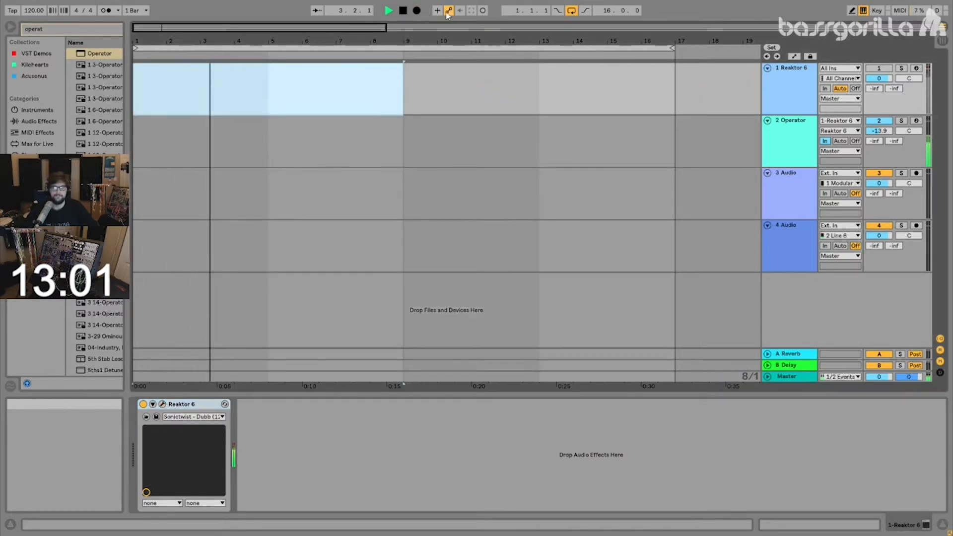
pyautogui.moveTo(879, 131); pyautogui.dragTo(879, 122)
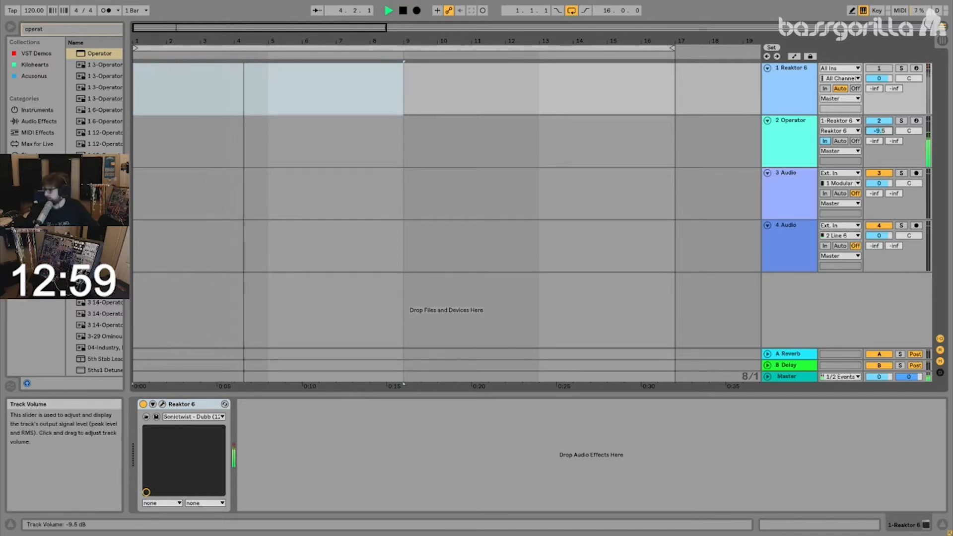
# - Delete the 4 Audio track and the Reverb and Delay return tracks
pyautogui.click(795, 187)
pyautogui.click(784, 228)
pyautogui.press('Delete')
pyautogui.click(789, 354)
pyautogui.press('Delete')
pyautogui.press('Delete')
pyautogui.moveTo(380, 187); pyautogui.dragTo(217, 189)
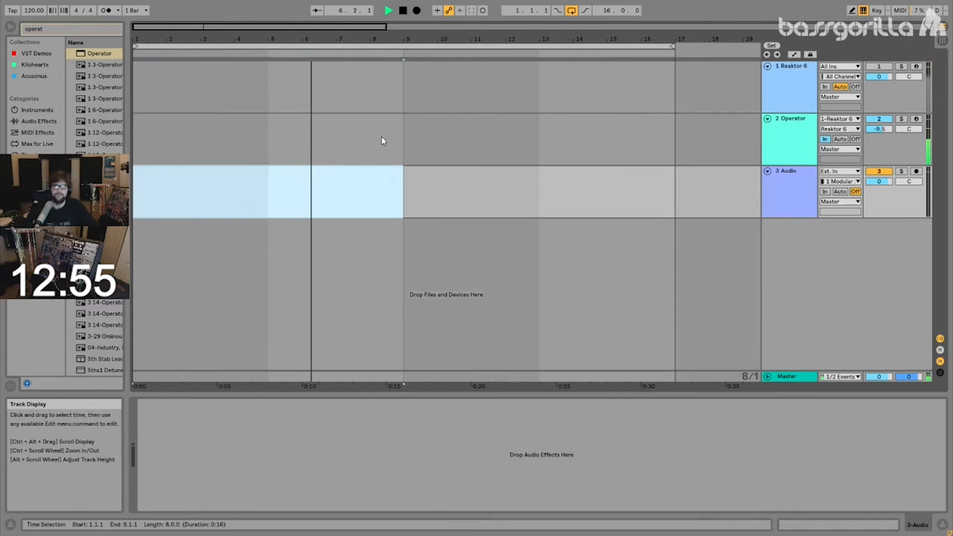
# - Give track 2's Operator a volume envelope of 1.37 s decay, -24 dB sustain and 1.62 s release, with +24 st transpose and -4.8 dB volume
pyautogui.moveTo(381, 136); pyautogui.dragTo(184, 127)
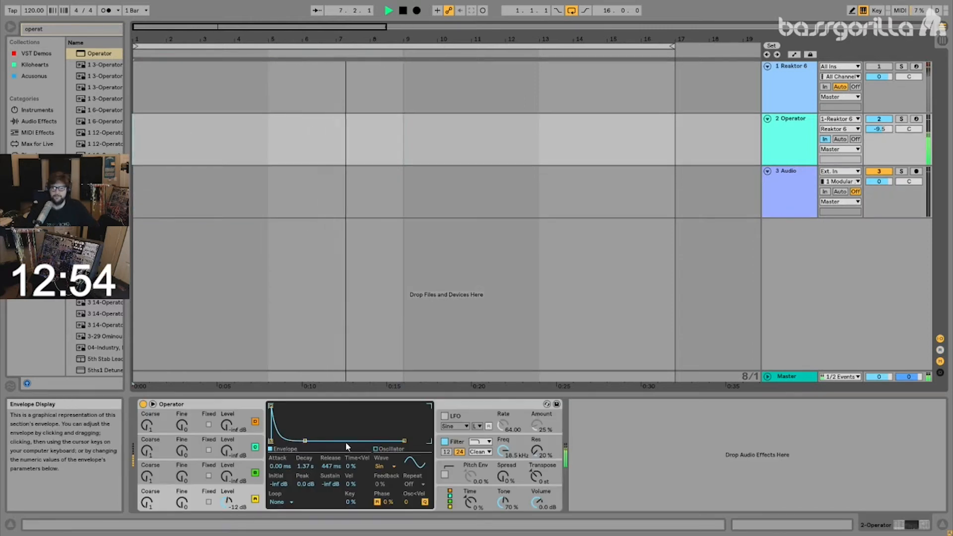
pyautogui.moveTo(535, 463); pyautogui.dragTo(535, 434)
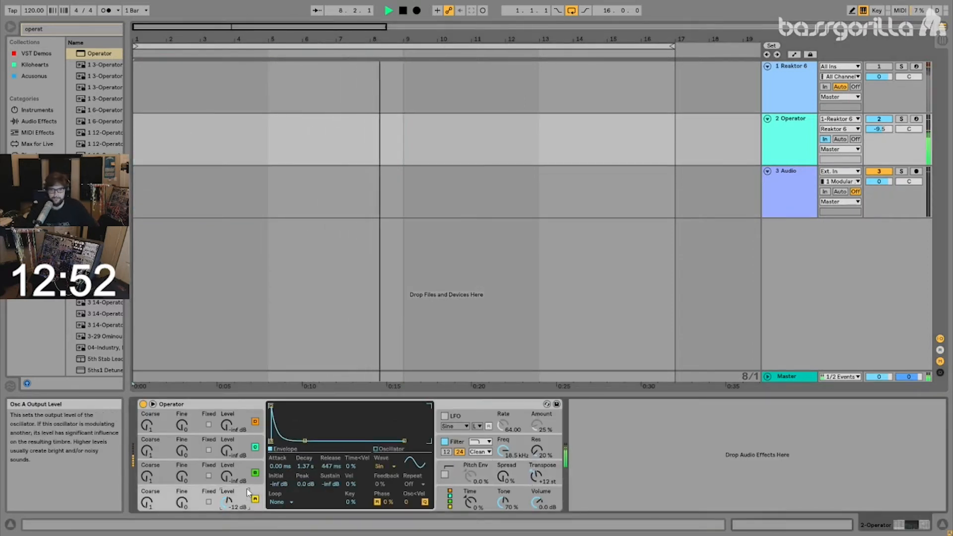
pyautogui.moveTo(329, 485); pyautogui.dragTo(329, 448)
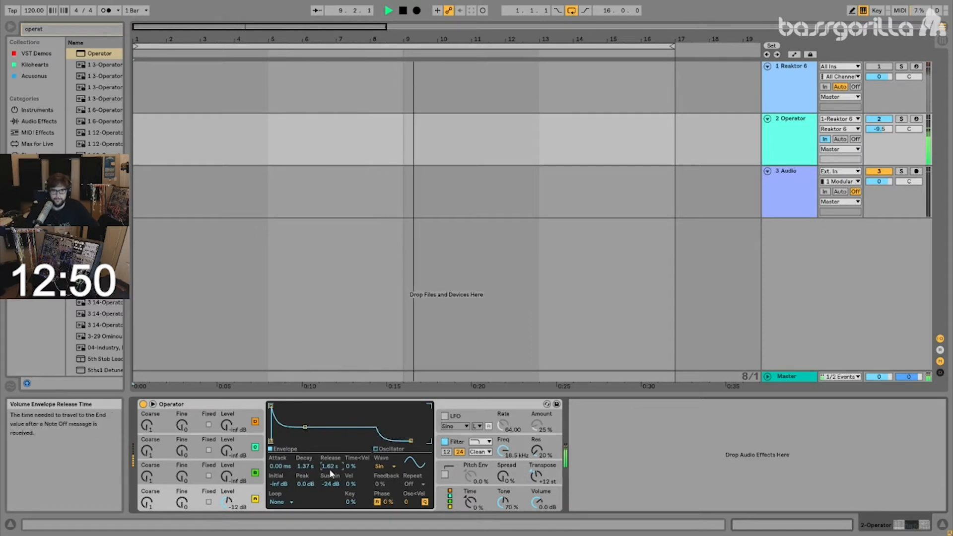
pyautogui.moveTo(536, 475); pyautogui.dragTo(537, 447)
pyautogui.moveTo(537, 503)
pyautogui.mouseDown()
pyautogui.moveTo(537, 511)
pyautogui.moveTo(537, 501)
pyautogui.mouseUp()
# - Raise oscillator B's level to about -25 dB and set its envelope to 7.00 s release and -14 dB sustain
pyautogui.click(238, 492)
pyautogui.click(228, 477)
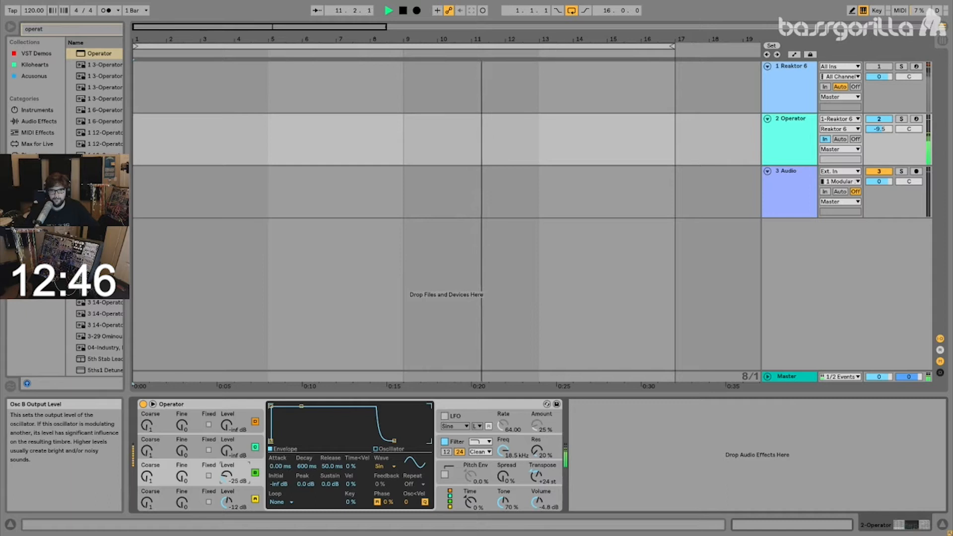
pyautogui.moveTo(329, 467); pyautogui.dragTo(329, 427)
pyautogui.moveTo(327, 484); pyautogui.dragTo(328, 500)
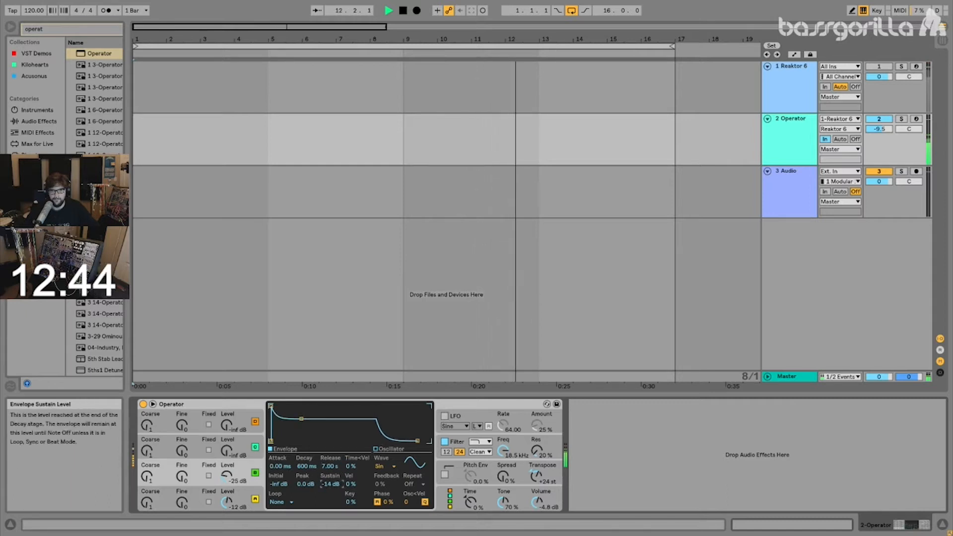
# - Raise oscillator C's level to about -26 dB, lengthen its envelope release and lower its sustain
pyautogui.moveTo(227, 451); pyautogui.dragTo(227, 433)
pyautogui.moveTo(329, 467); pyautogui.dragTo(330, 437)
pyautogui.moveTo(330, 485); pyautogui.dragTo(329, 496)
# - Lower Operator's filter frequency to about 2.14 kHz and set the filter envelope to 2.72 s release and 34 % sustain
pyautogui.moveTo(503, 451); pyautogui.dragTo(503, 471)
pyautogui.moveTo(330, 467); pyautogui.dragTo(330, 442)
pyautogui.moveTo(327, 485); pyautogui.dragTo(328, 471)
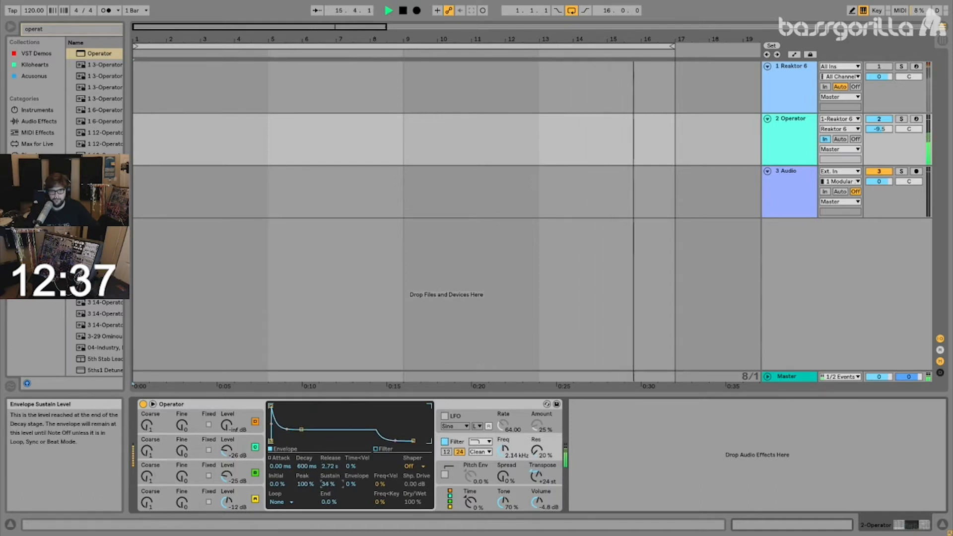
pyautogui.click(799, 196)
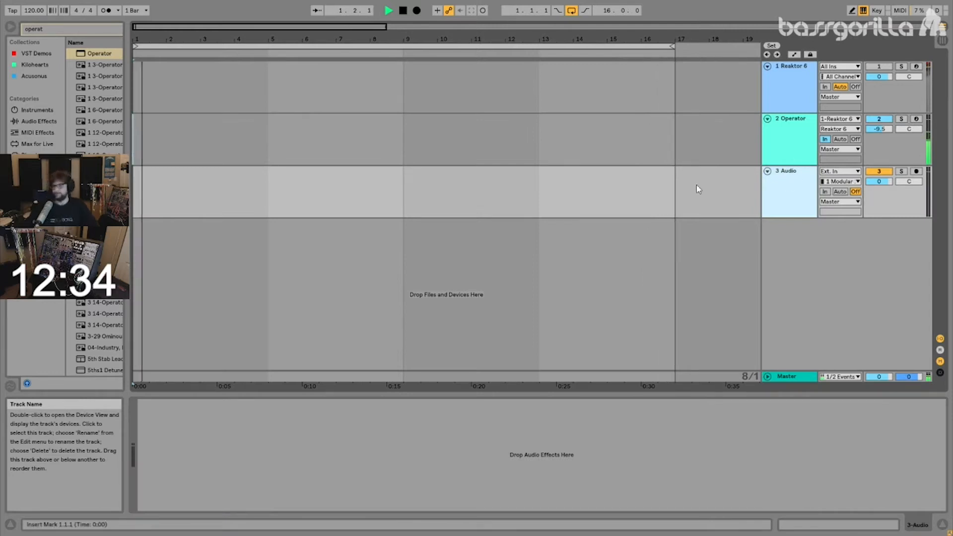
pyautogui.moveTo(636, 193); pyautogui.dragTo(214, 192)
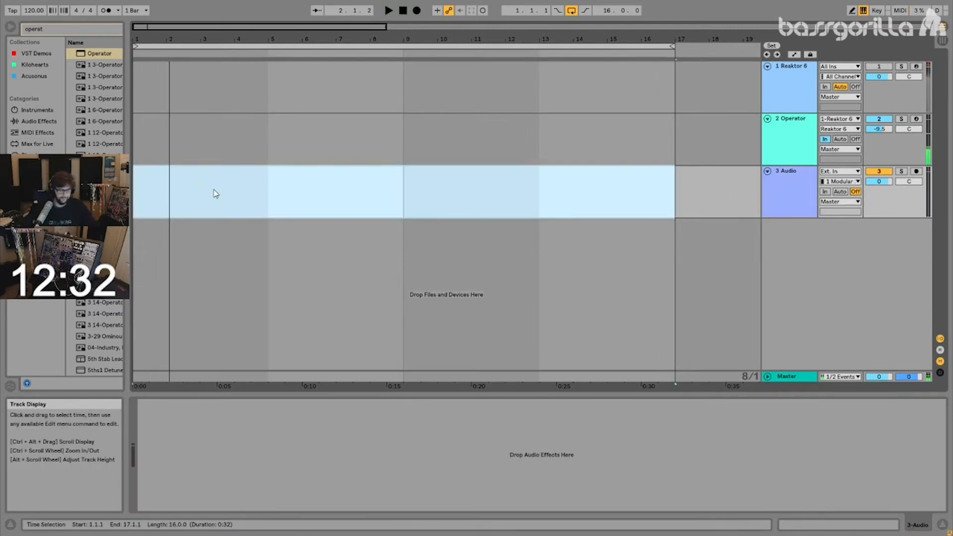
pyautogui.hotkey('ctrl', 'f')
pyautogui.write('clap')
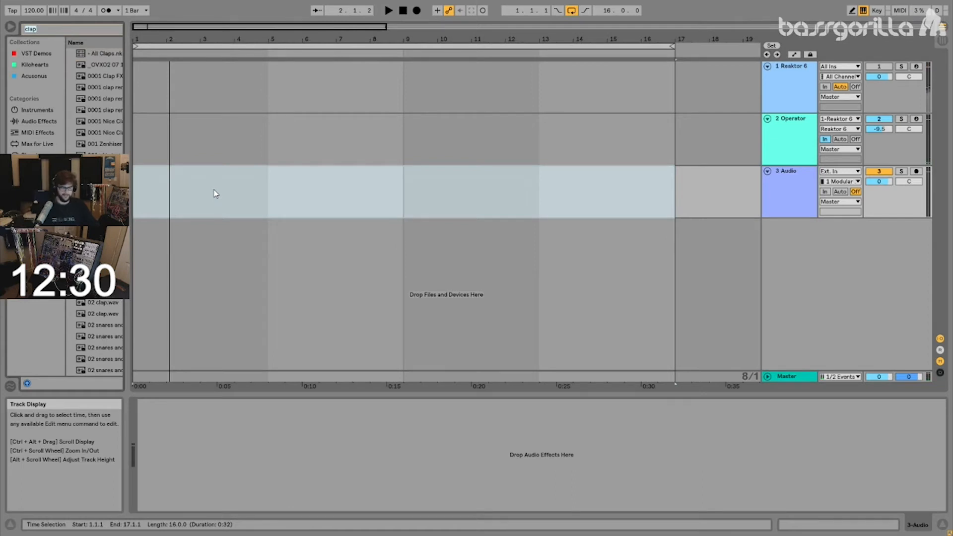
# - Search the browser for Operator, load it on a new MIDI track and delete the empty 3 Audio track
pyautogui.write('operat')
pyautogui.doubleClick(99, 54)
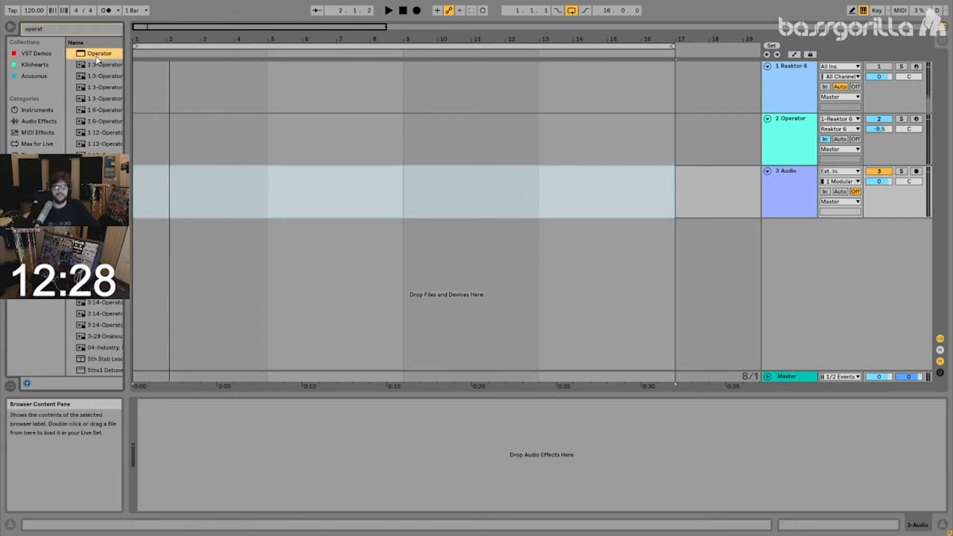
pyautogui.click(788, 186)
pyautogui.press('Delete')
pyautogui.click(768, 172)
# - Create an 8-bar MIDI clip on the new Operator track and add a C3 eighth note on beat 2
pyautogui.moveTo(391, 198); pyautogui.dragTo(151, 191)
pyautogui.hotkey('ctrl', 'shift', 'm')
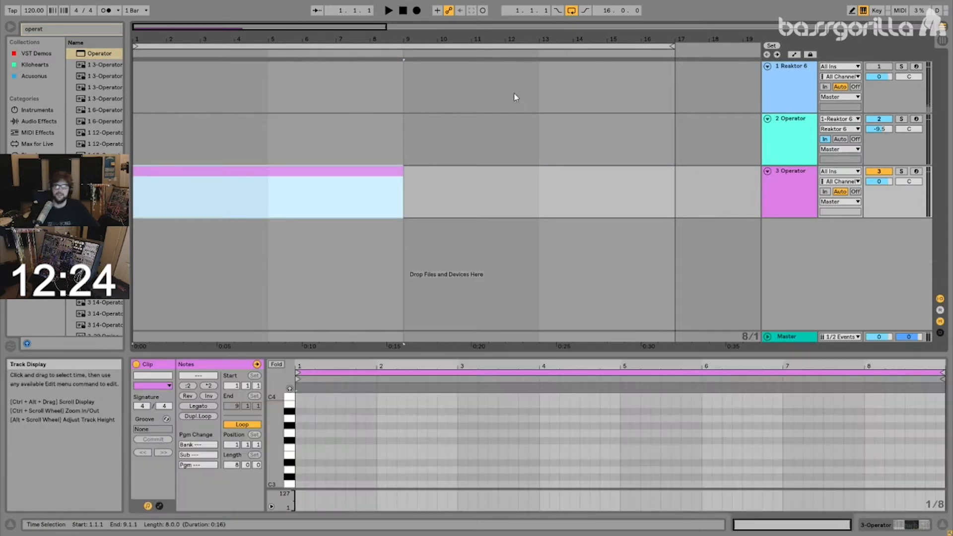
pyautogui.doubleClick(319, 484)
pyautogui.moveTo(338, 478); pyautogui.dragTo(289, 492)
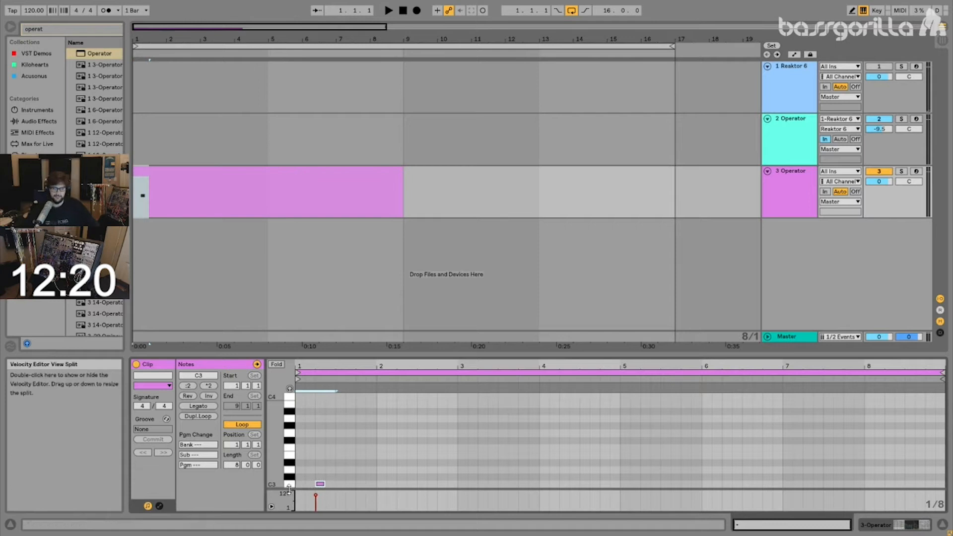
# - Loop the clip's first two beats and extend the clip to bar 17
pyautogui.hotkey('ctrl', 'l')
pyautogui.click(817, 193)
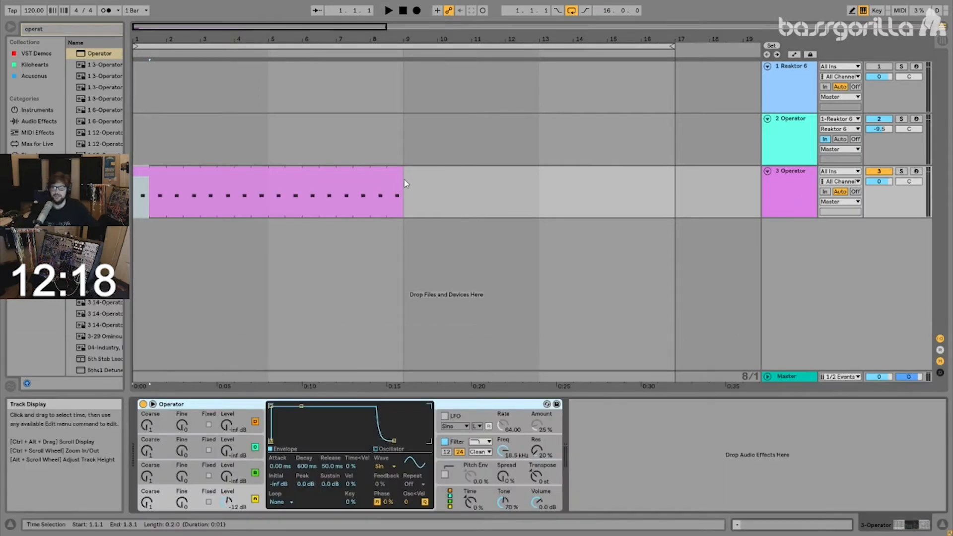
pyautogui.moveTo(406, 180); pyautogui.dragTo(675, 179)
# - Set track 3's Operator to an 855 ms volume decay with -inf dB sustain, transpose it +9 st and start playback
pyautogui.moveTo(301, 406); pyautogui.dragTo(300, 410)
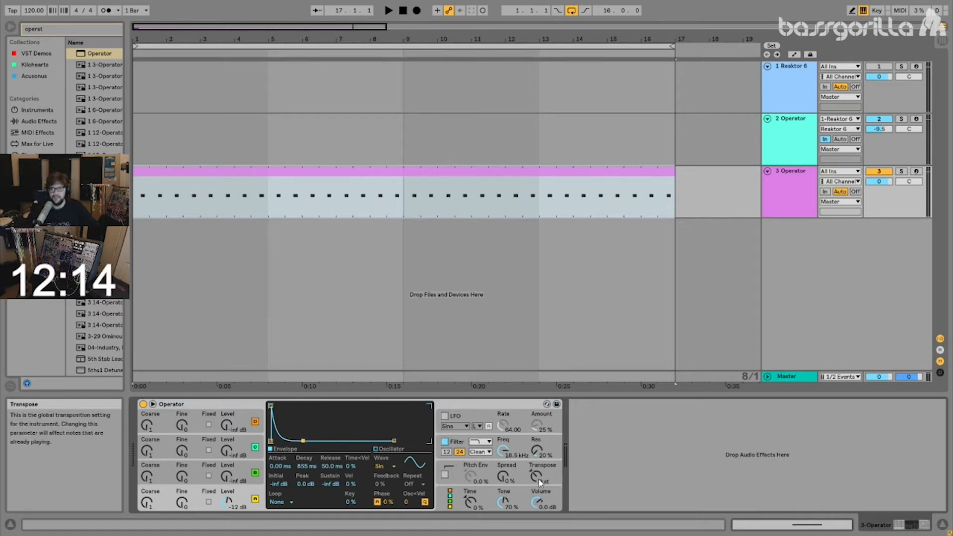
pyautogui.moveTo(537, 477); pyautogui.dragTo(537, 462)
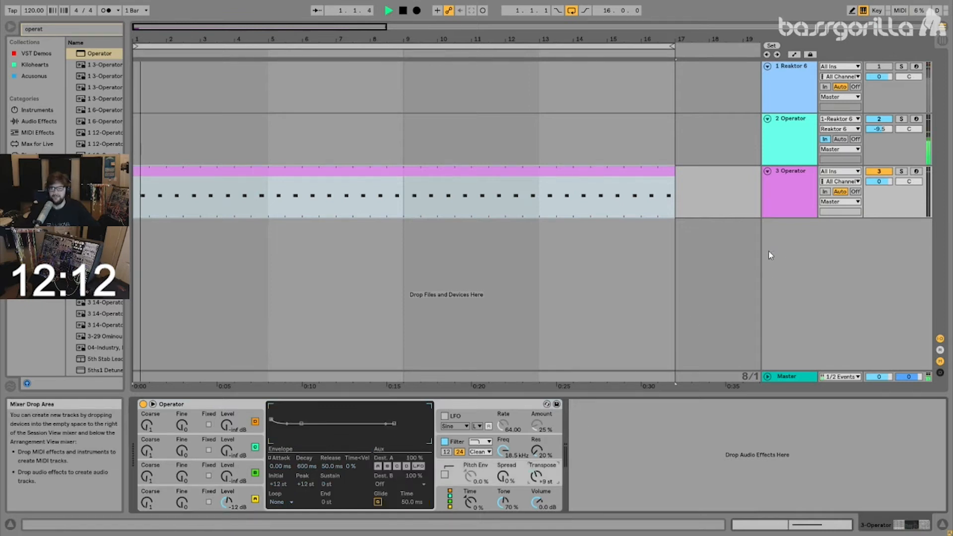
# - Lower track 3's volume to about -8.6 dB, then duplicate the track and open the copied clip's notes
pyautogui.doubleClick(330, 171)
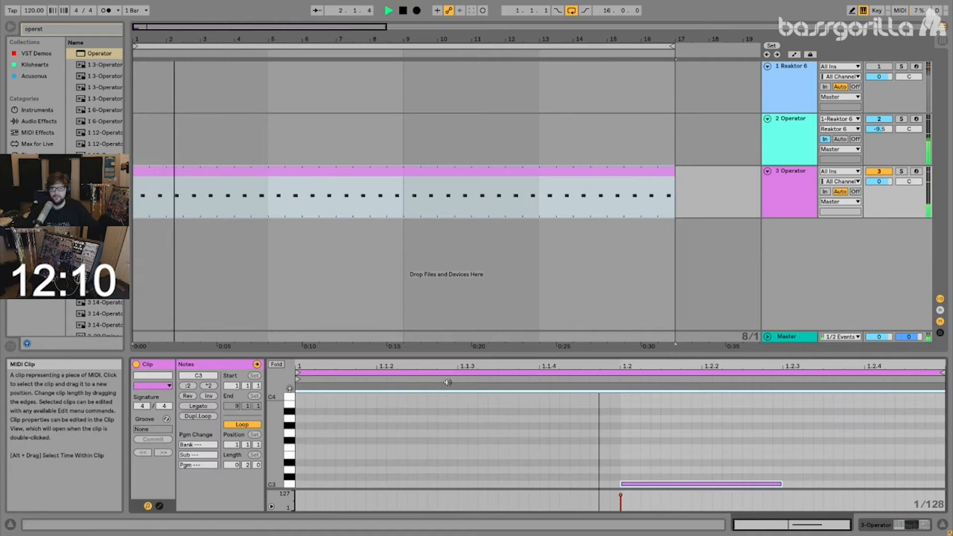
pyautogui.moveTo(879, 181); pyautogui.dragTo(879, 198)
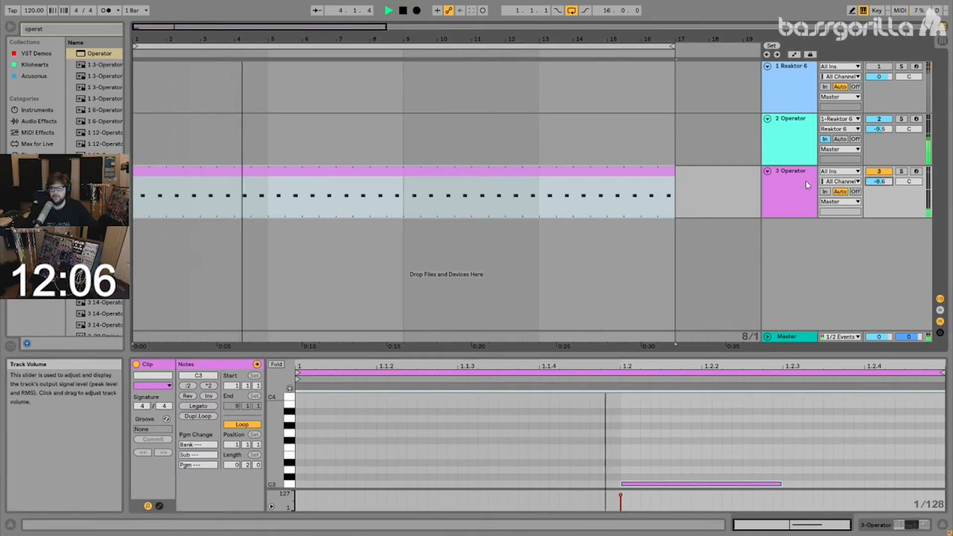
pyautogui.click(790, 182)
pyautogui.hotkey('ctrl', 'd')
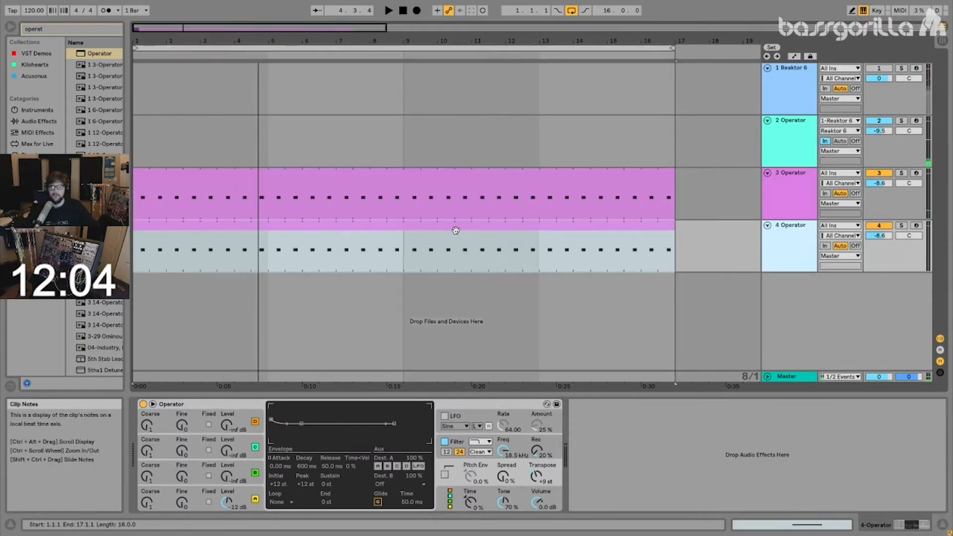
pyautogui.doubleClick(573, 227)
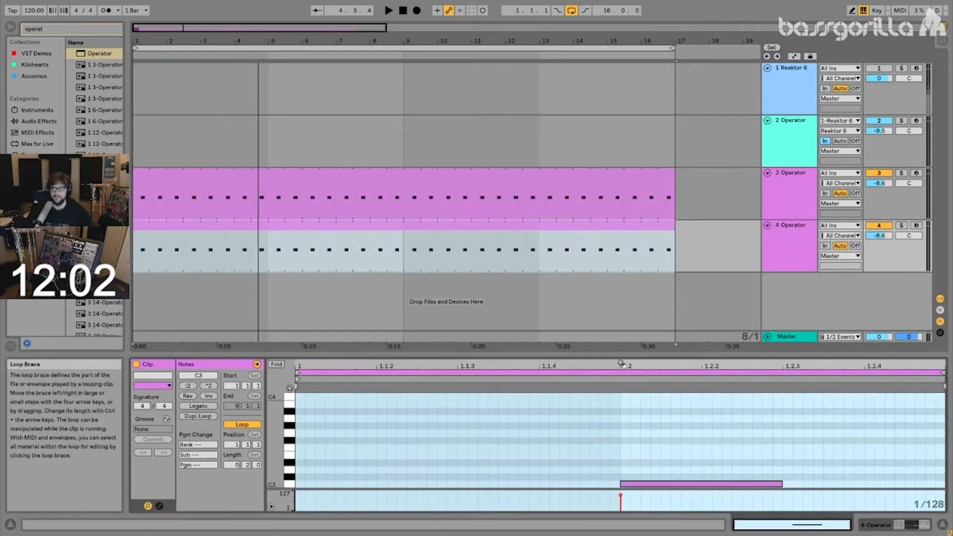
# - Set track 3's Operator volume decay to about 687 ms and raise oscillator B's level to about -28 dB
pyautogui.click(809, 202)
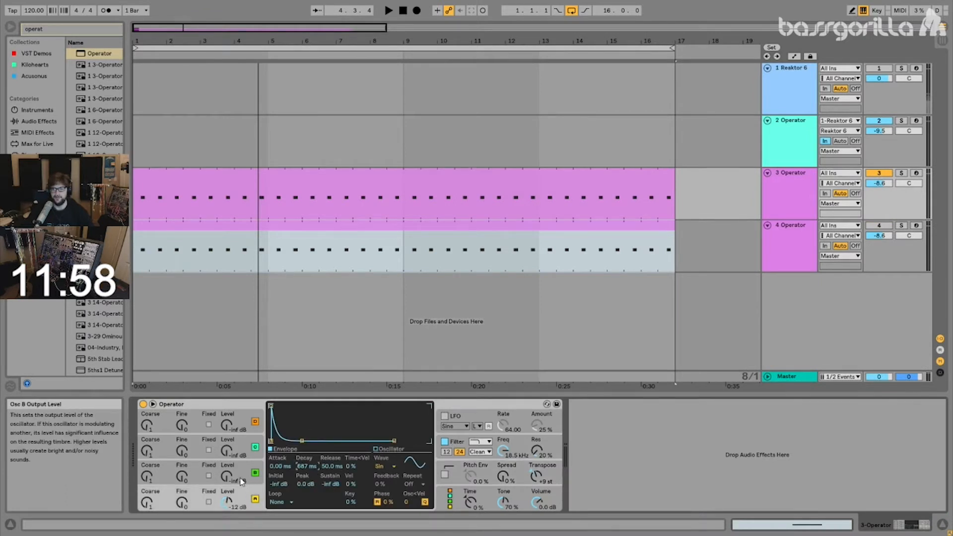
pyautogui.moveTo(227, 477); pyautogui.dragTo(227, 459)
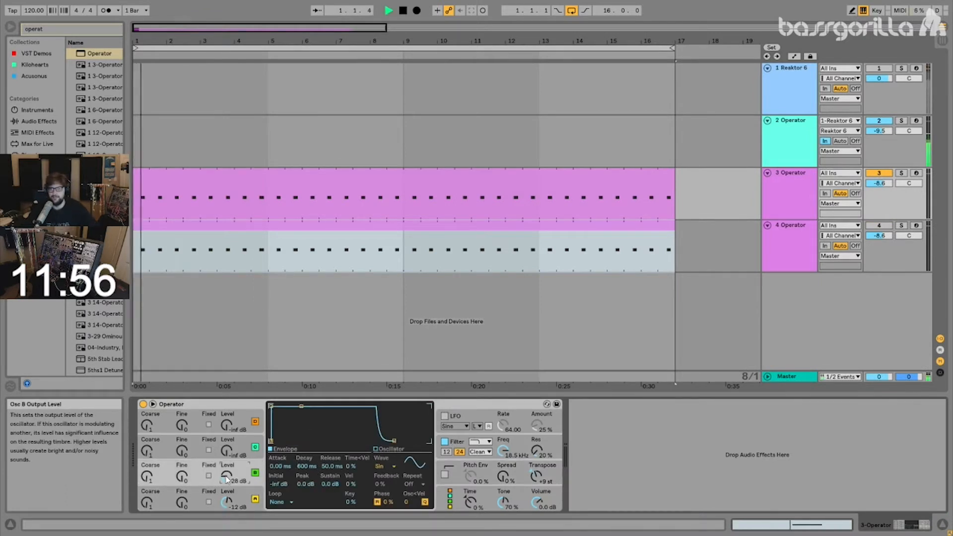
# - Stop playback, lengthen the track 4 clip's loop to one bar and move its C3 note to beat 3
pyautogui.click(315, 223)
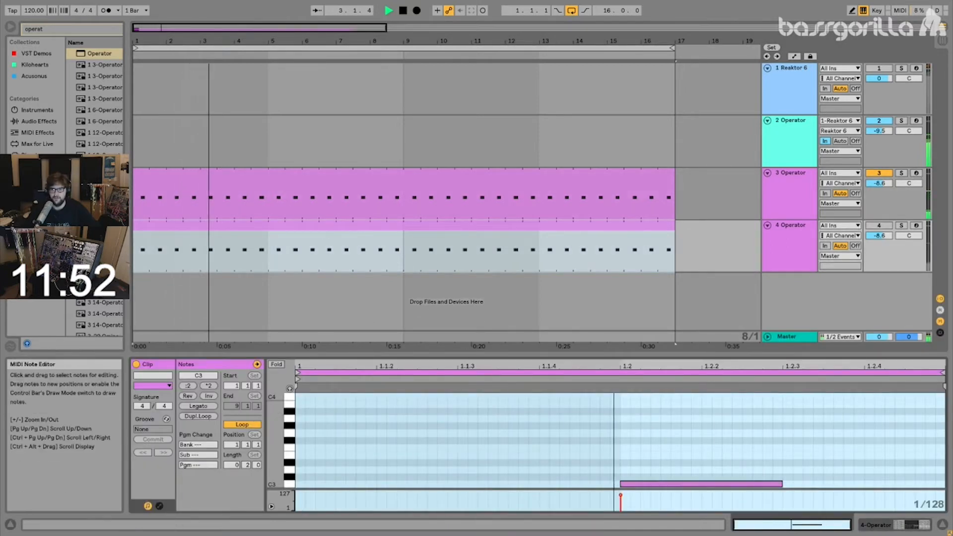
pyautogui.press('space')
pyautogui.moveTo(943, 373); pyautogui.dragTo(631, 364)
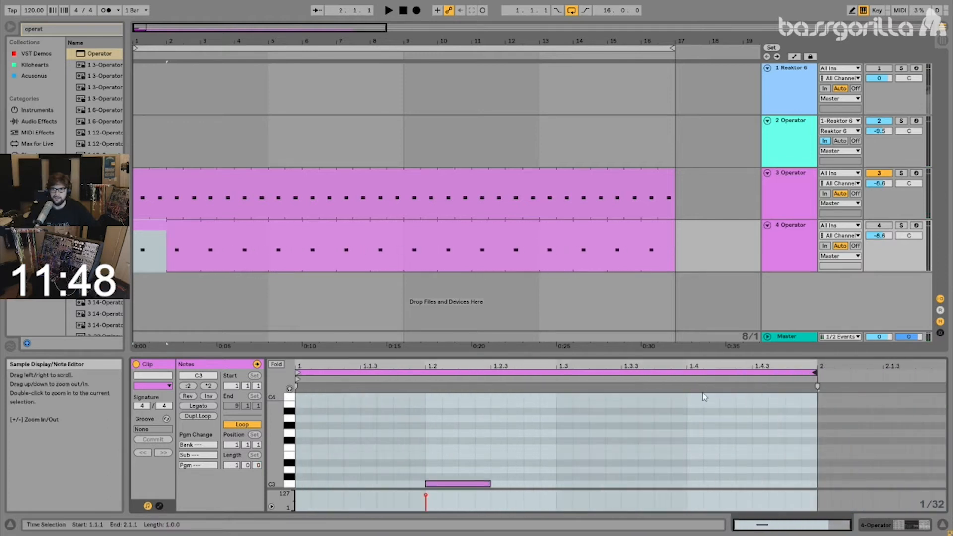
pyautogui.moveTo(451, 485); pyautogui.dragTo(566, 486)
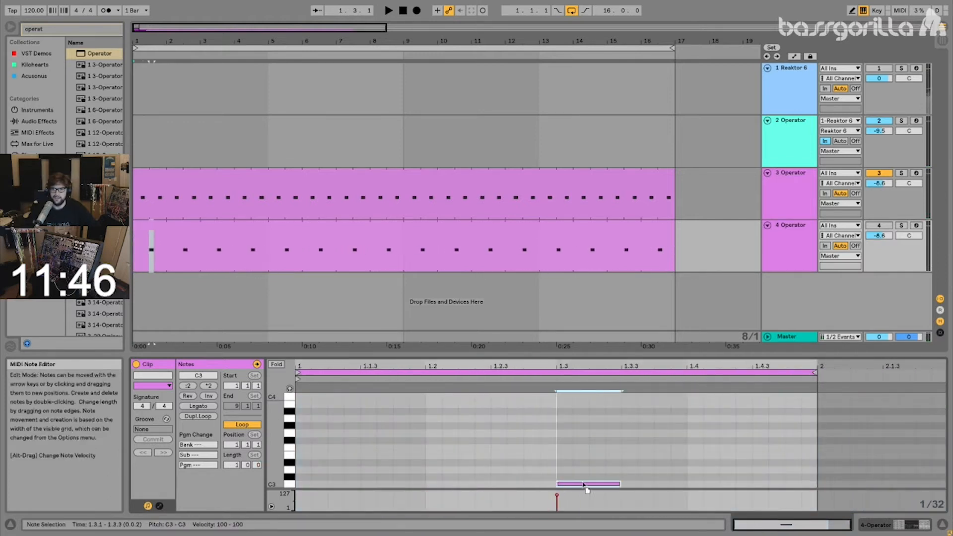
# - Turn track 4 on and switch its Operator's oscillator A to a noise waveform, trying Noise White and Noise Looped
pyautogui.click(792, 258)
pyautogui.click(250, 481)
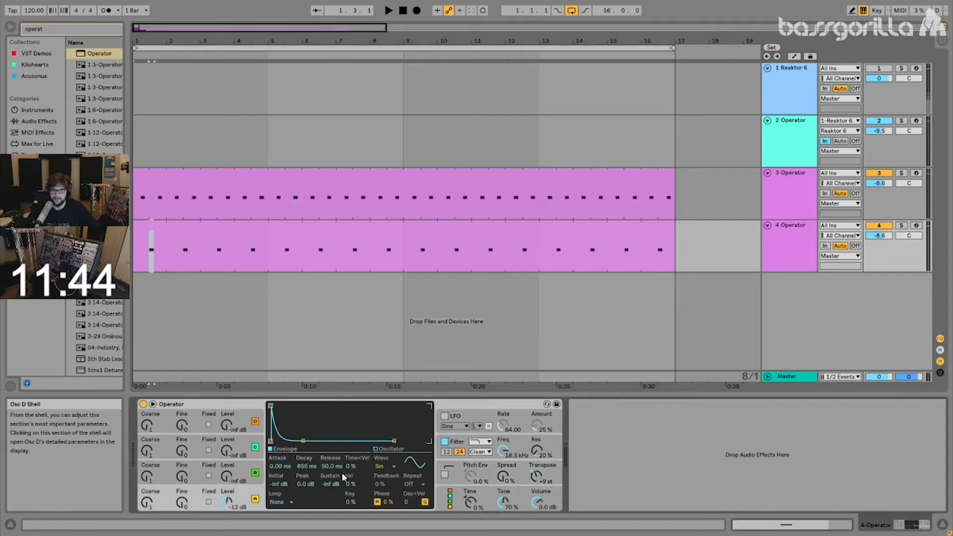
pyautogui.click(378, 466)
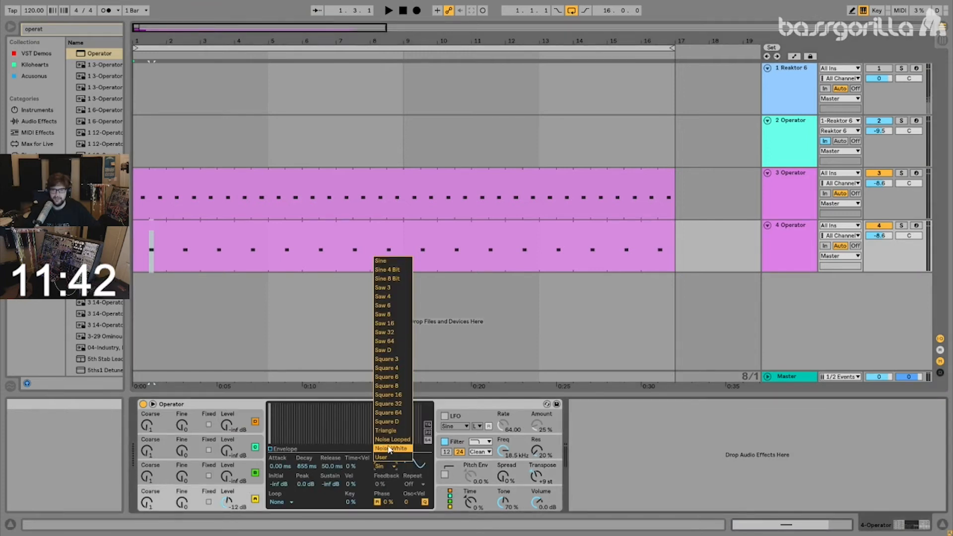
pyautogui.click(389, 449)
pyautogui.click(392, 464)
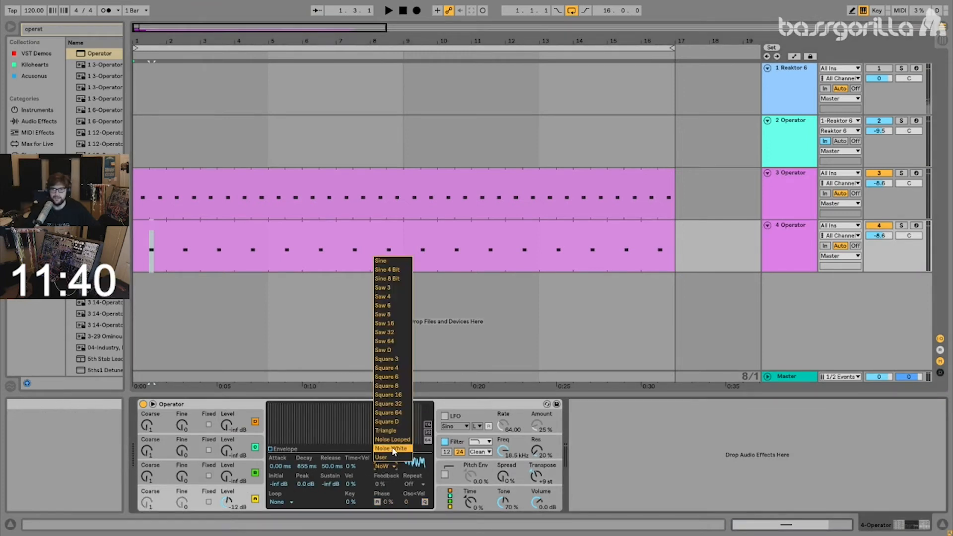
pyautogui.click(392, 441)
pyautogui.click(390, 466)
# - Lower track 4's Operator filter frequency to 208 Hz and set its filter envelope amount to 100% while auditioning
pyautogui.click(458, 444)
pyautogui.press('space')
pyautogui.moveTo(504, 450); pyautogui.dragTo(505, 492)
pyautogui.press('space')
pyautogui.press('space')
pyautogui.moveTo(355, 484); pyautogui.dragTo(355, 434)
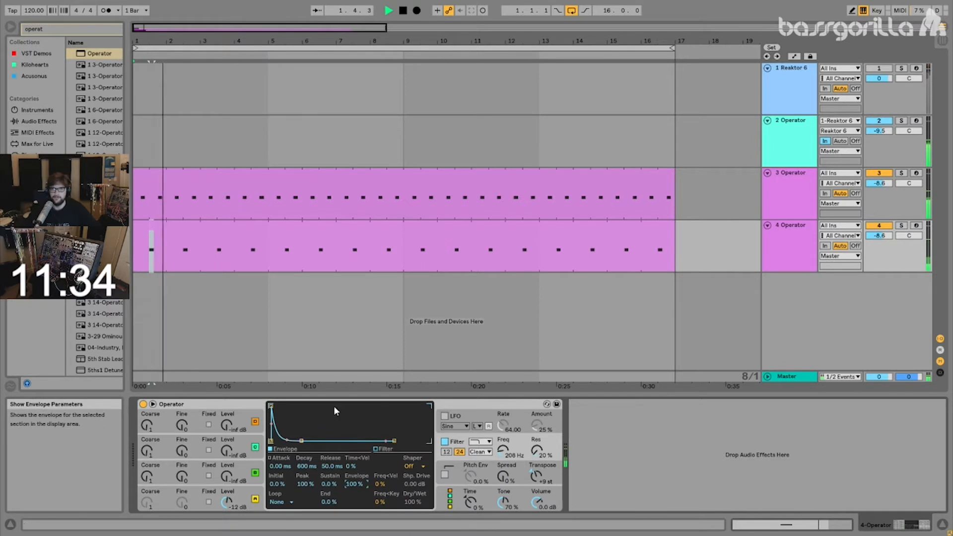
# - In the track 4 clip, move the C3 note about half a beat earlier and set the grid to 1/16
pyautogui.doubleClick(187, 224)
pyautogui.press('space')
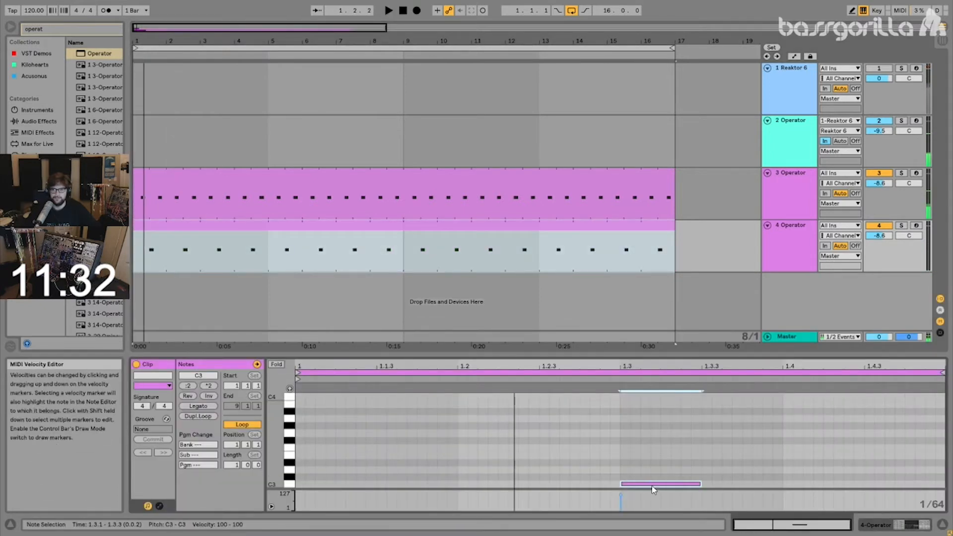
pyautogui.rightClick(571, 445)
pyautogui.click(674, 396)
pyautogui.press('space')
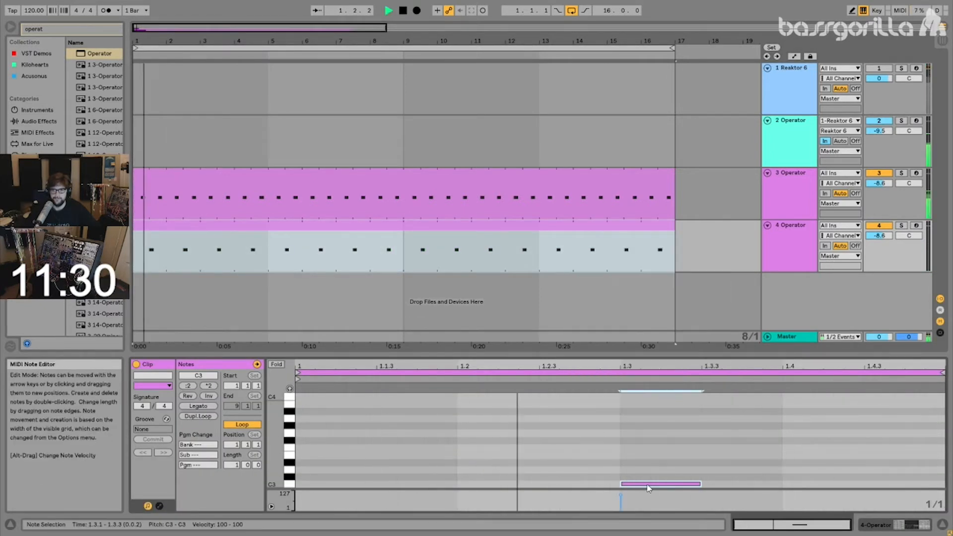
pyautogui.moveTo(655, 484); pyautogui.dragTo(578, 486)
pyautogui.rightClick(579, 454)
pyautogui.click(658, 409)
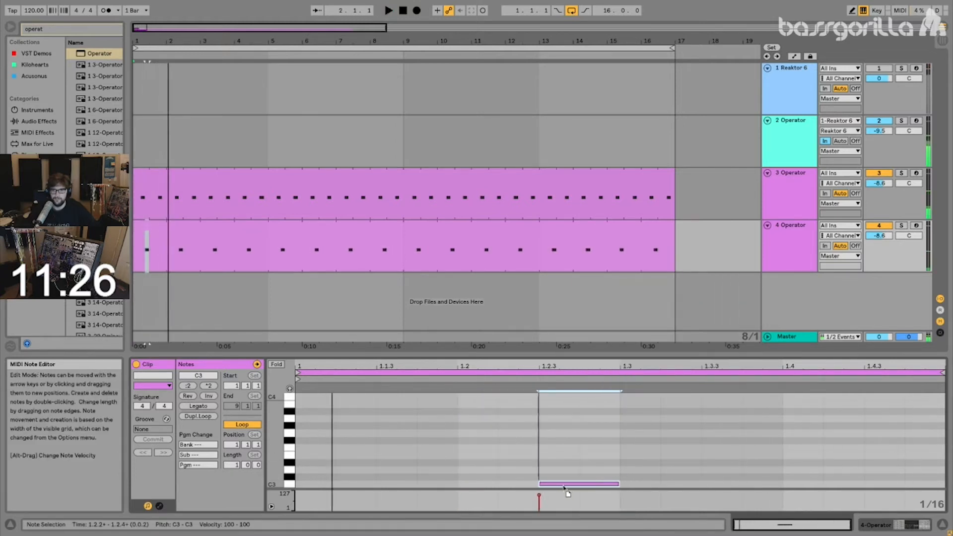
# - Move the track 4 clip's C3 note further back to 1.2.2 while auditioning
pyautogui.press('space')
pyautogui.press('space')
pyautogui.moveTo(569, 485); pyautogui.dragTo(530, 488)
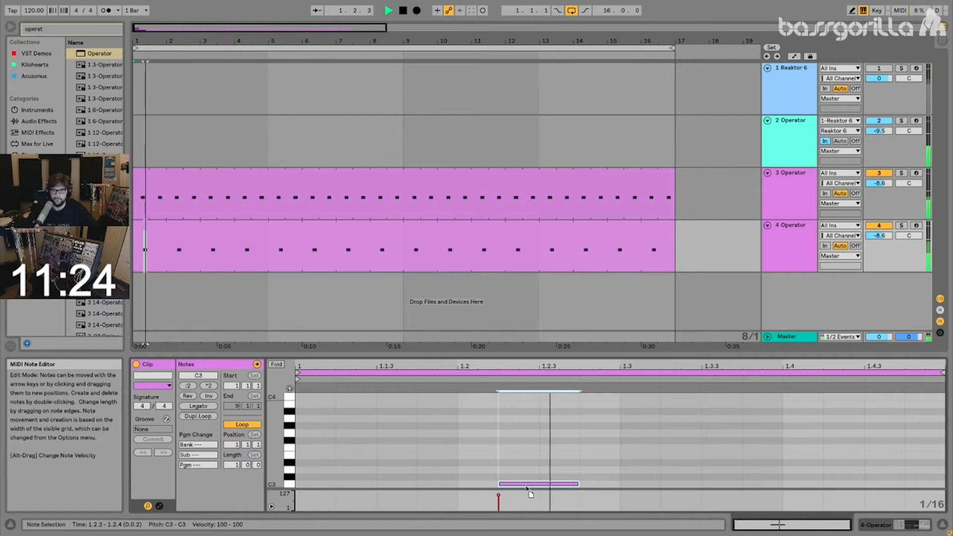
# - Deactivate tracks 3 and 4 and play the track 2 synth alone against the metronome
pyautogui.press('space')
pyautogui.press('space')
pyautogui.press('space')
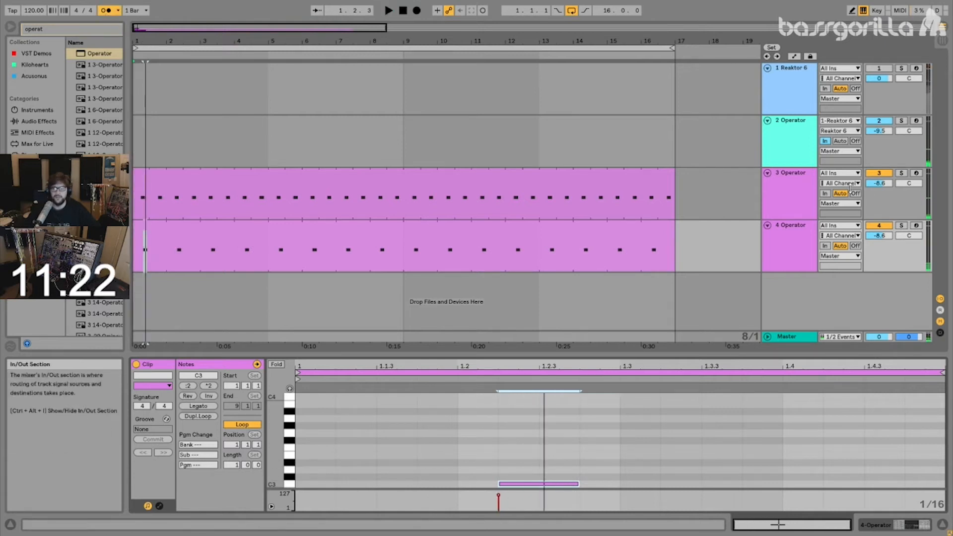
pyautogui.click(879, 173)
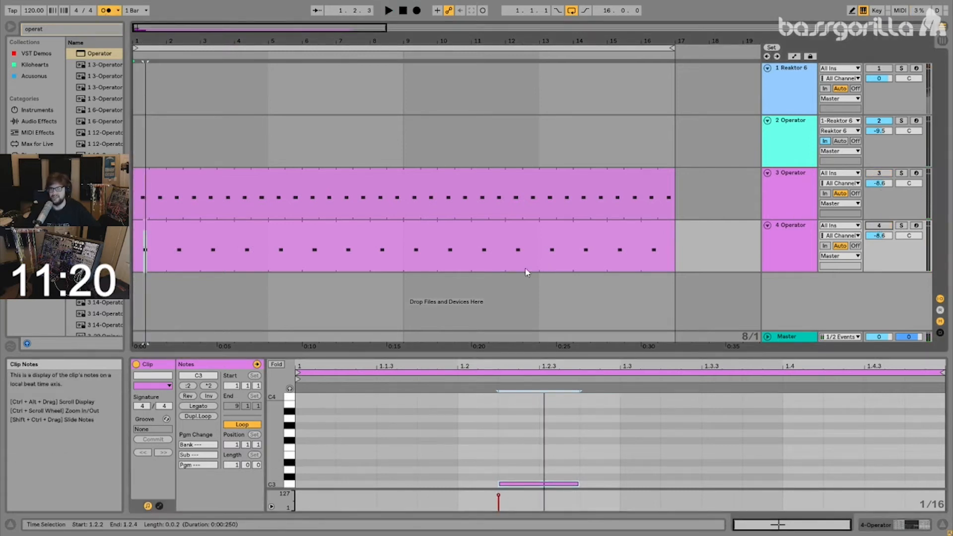
pyautogui.press('space')
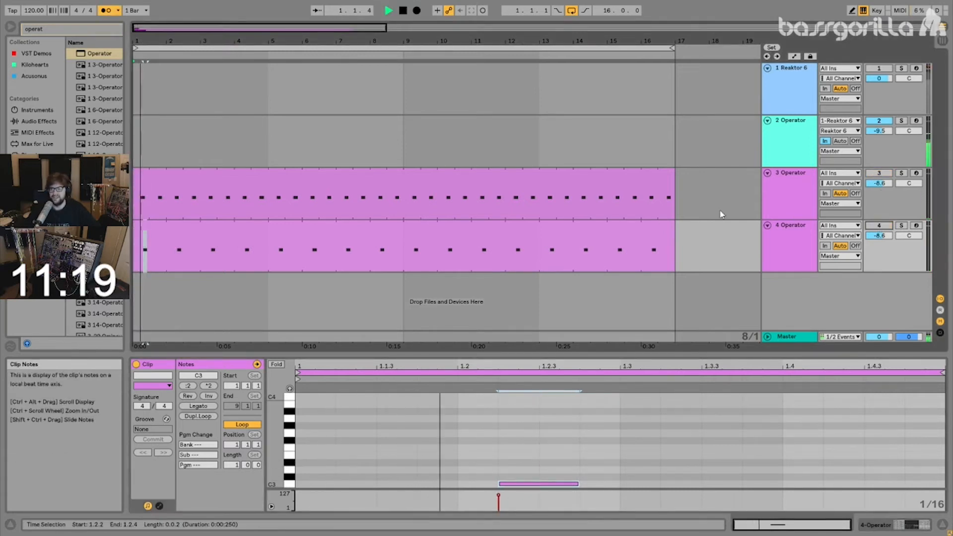
# - Open track 1's Reaktor window, look through Colorflex's key list and MIDI CC page and audition the sequence
pyautogui.doubleClick(802, 97)
pyautogui.click(184, 403)
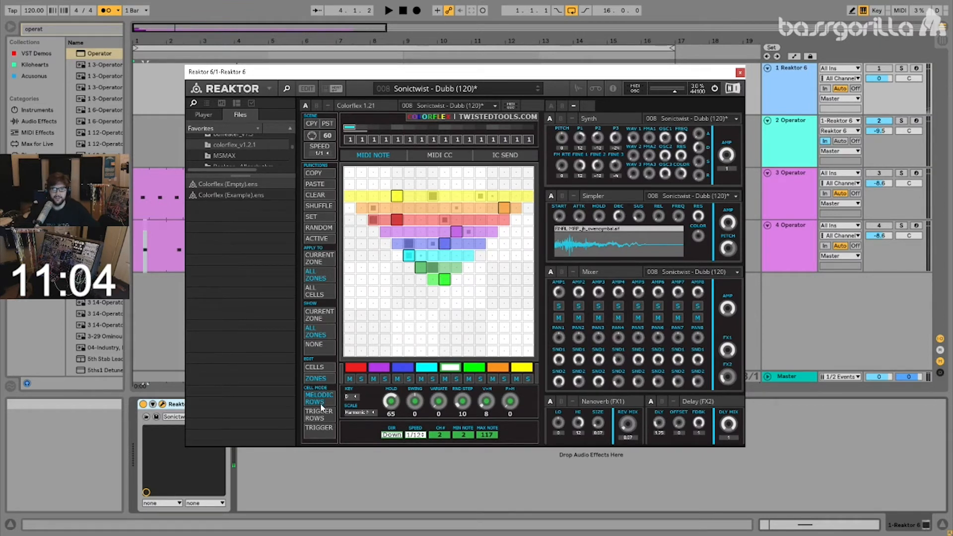
pyautogui.click(354, 397)
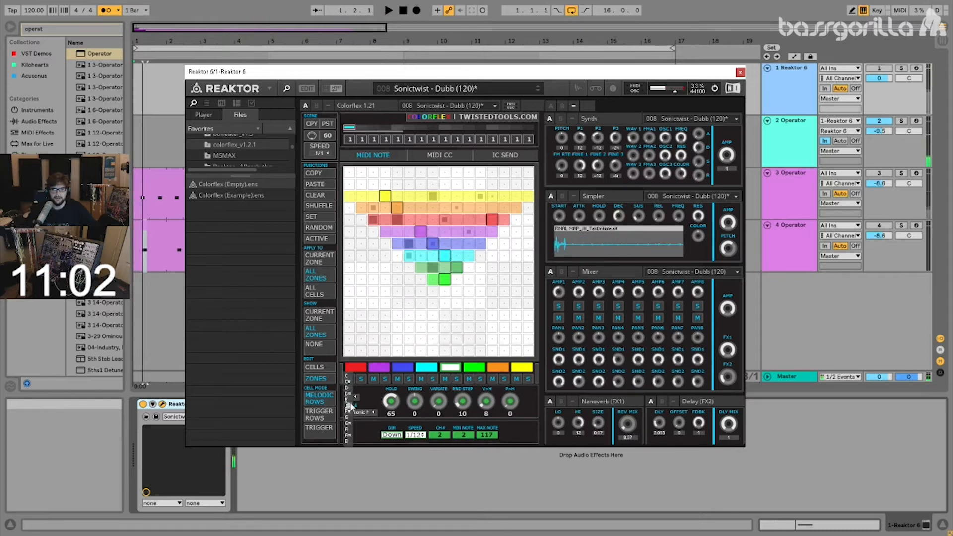
pyautogui.click(350, 388)
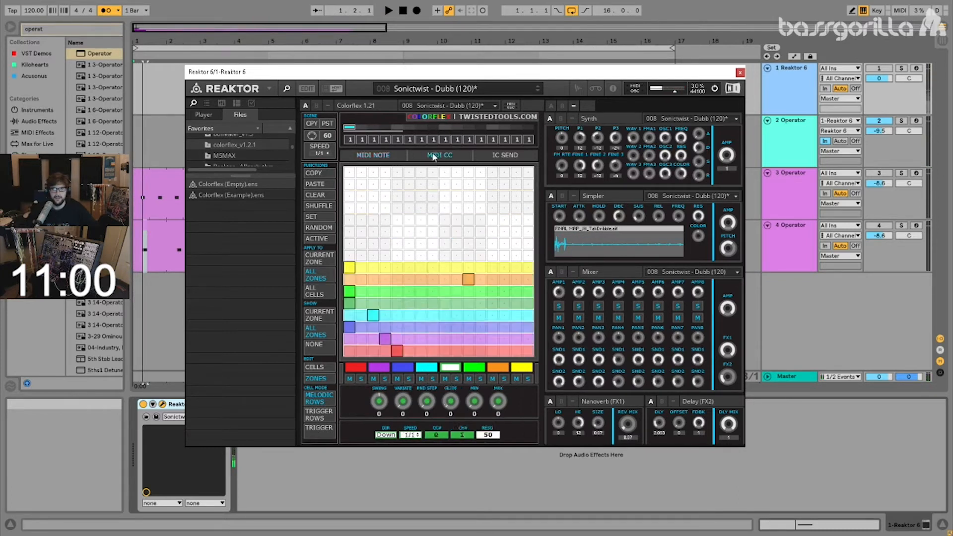
pyautogui.press('space')
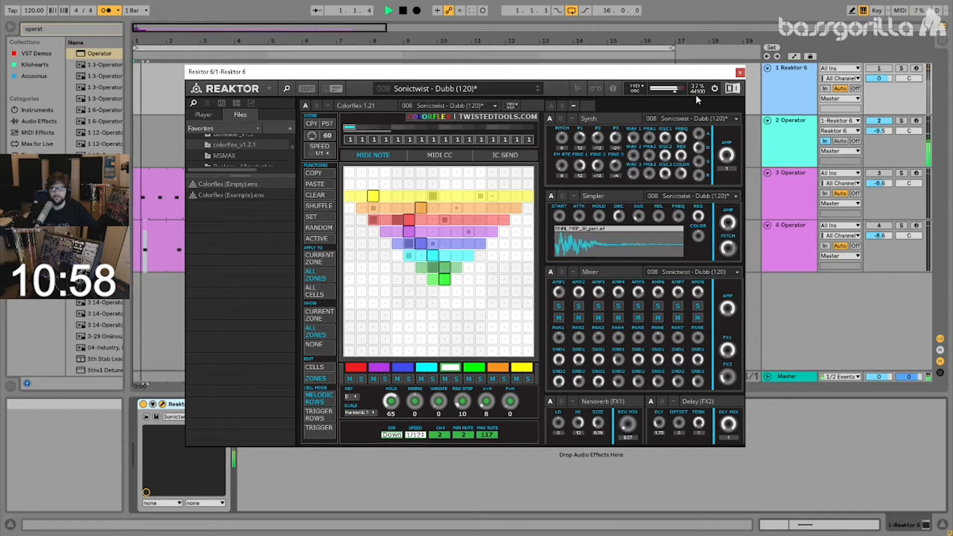
pyautogui.press('space')
# - Adjust the Colorflex zones' speeds, setting the blue zone to 1/8, audition the result and check track 2's Operator
pyautogui.moveTo(487, 401); pyautogui.dragTo(488, 409)
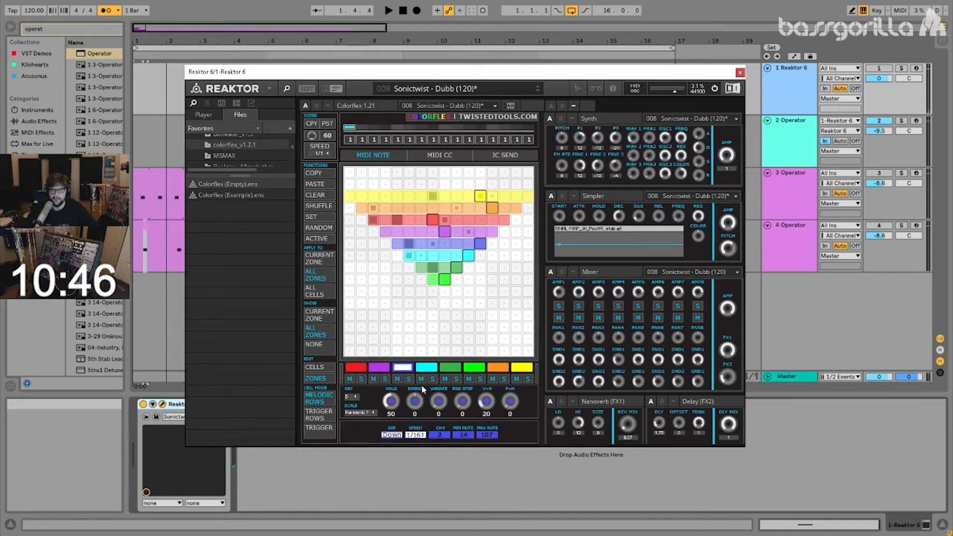
pyautogui.click(427, 367)
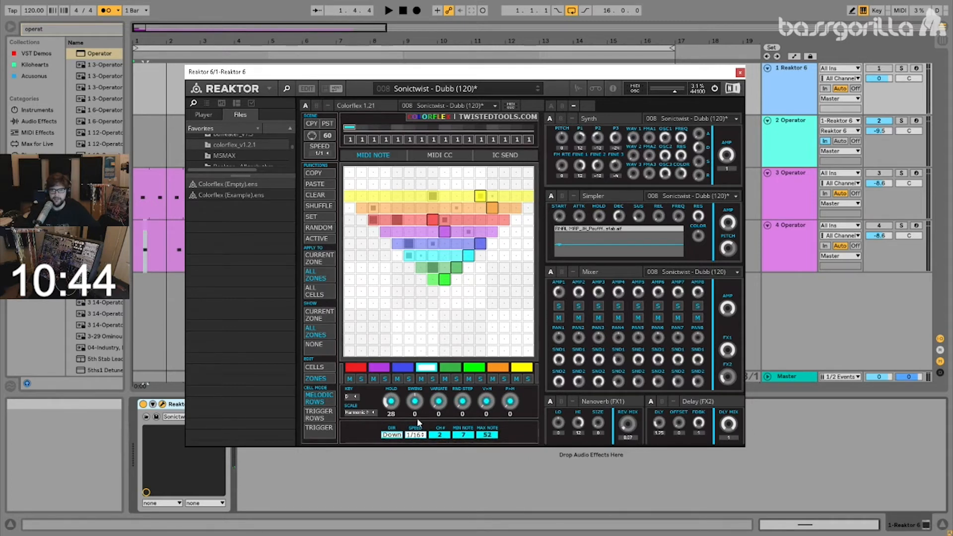
pyautogui.click(452, 369)
pyautogui.click(473, 369)
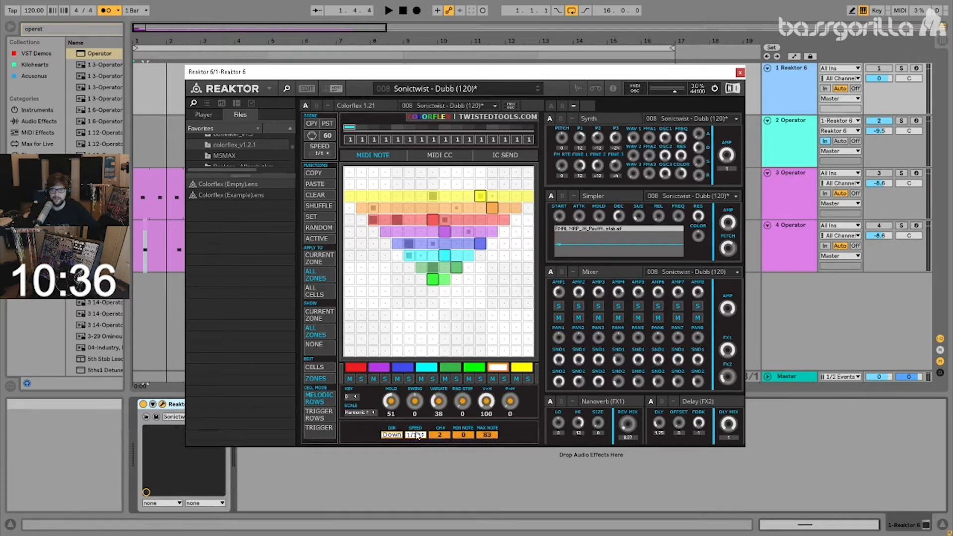
pyautogui.click(522, 367)
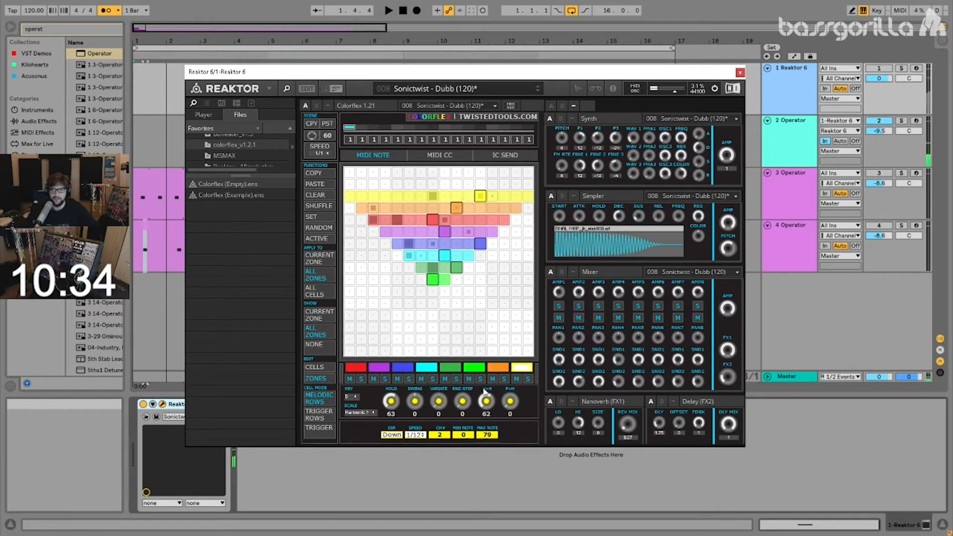
pyautogui.click(402, 367)
pyautogui.press('space')
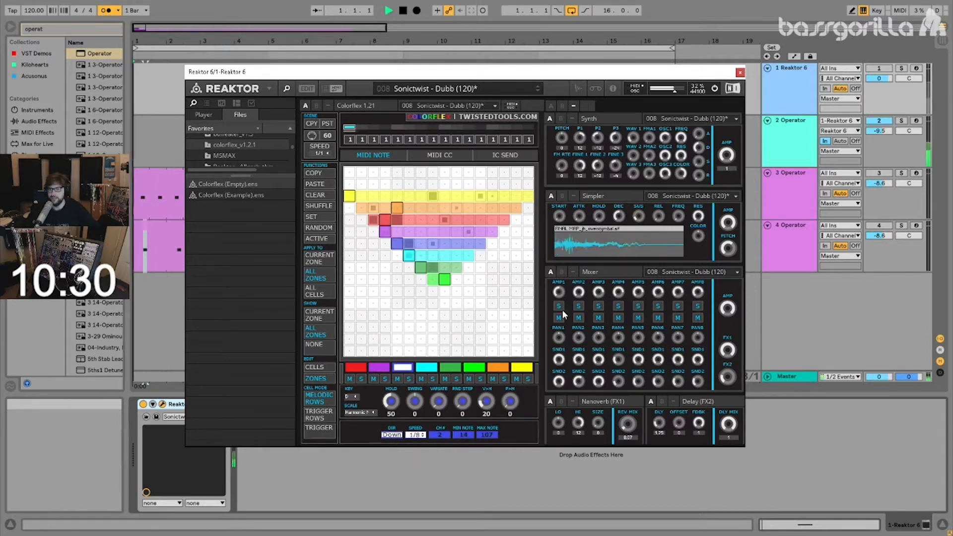
pyautogui.click(740, 72)
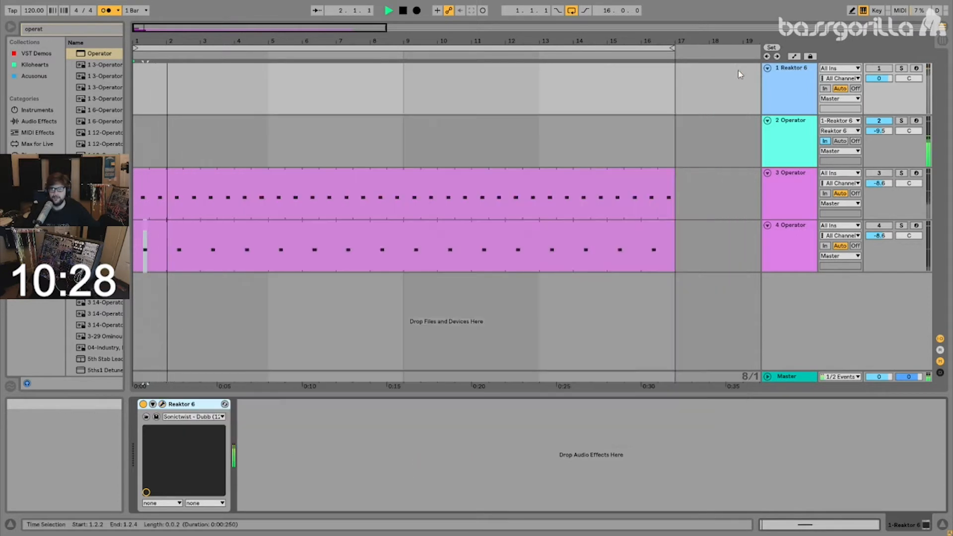
pyautogui.click(799, 131)
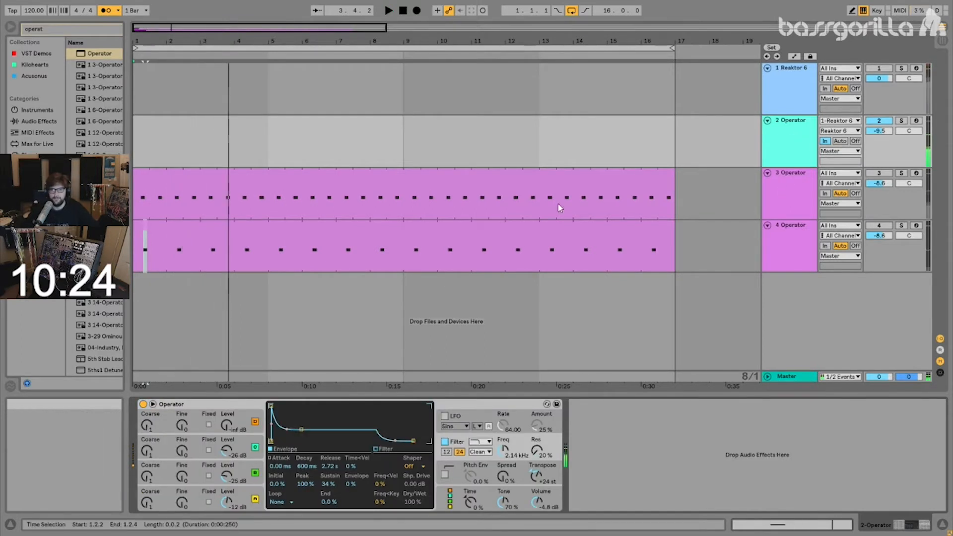
# - Reopen Reaktor, set the Colorflex dark green, bright green, yellow and cyan zones to 1/16 speed and close its window
pyautogui.click(792, 87)
pyautogui.click(163, 404)
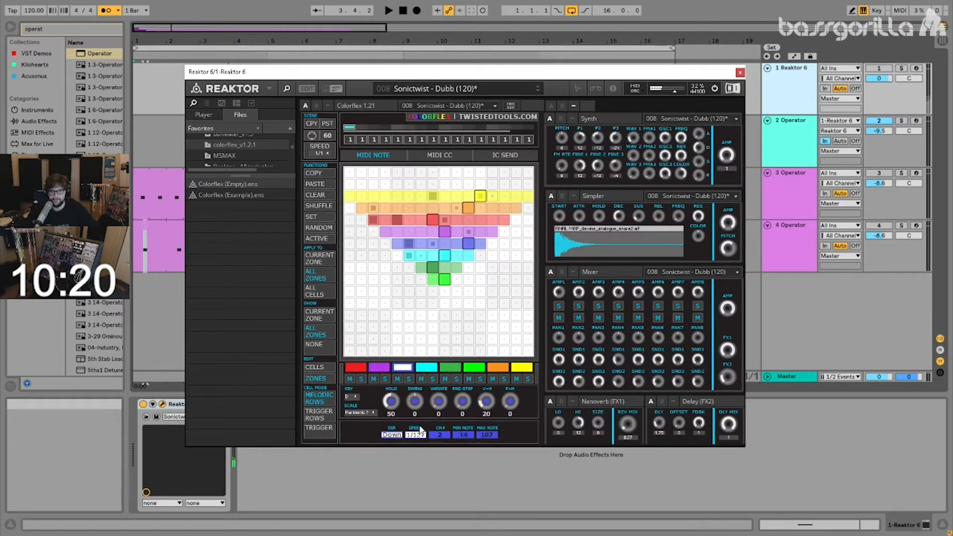
pyautogui.click(427, 372)
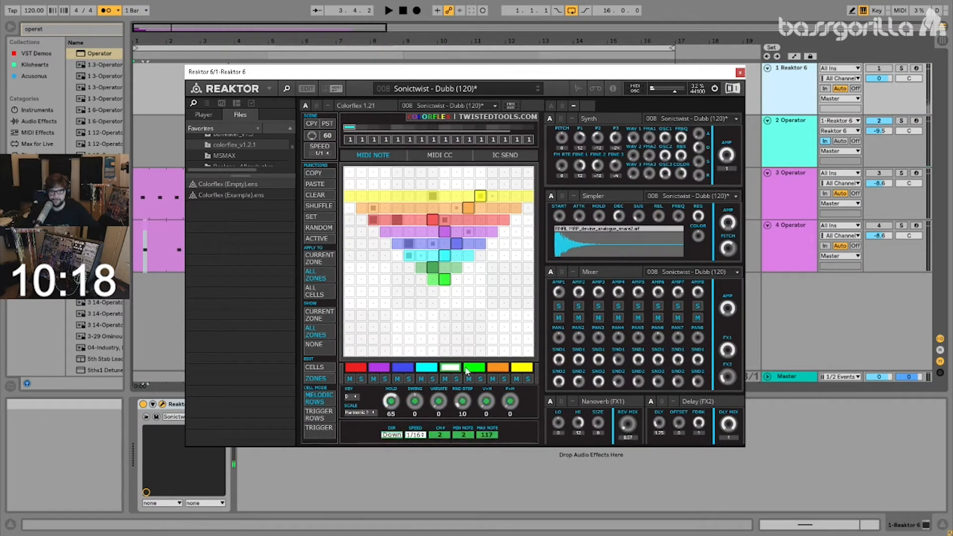
pyautogui.click(467, 372)
pyautogui.moveTo(422, 412); pyautogui.dragTo(423, 403)
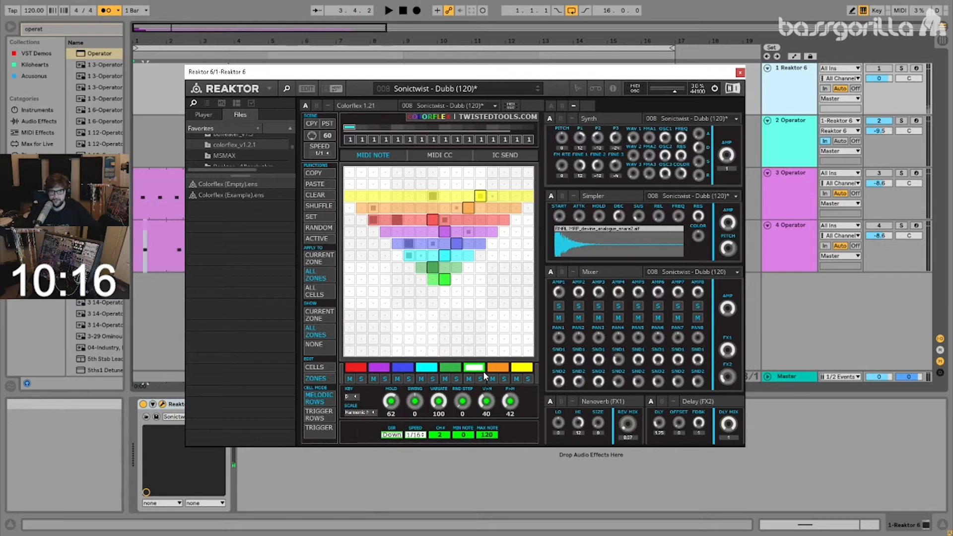
pyautogui.click(523, 370)
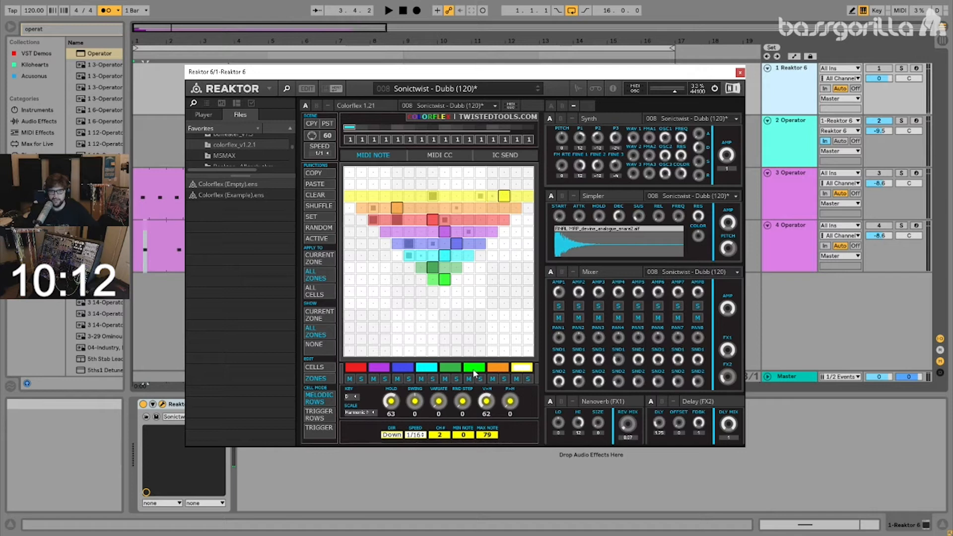
pyautogui.click(495, 368)
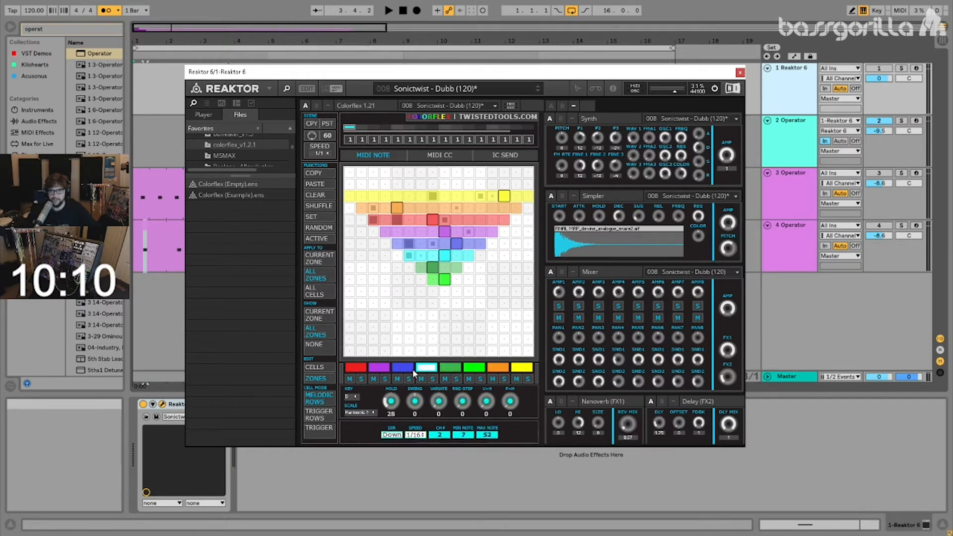
pyautogui.click(735, 73)
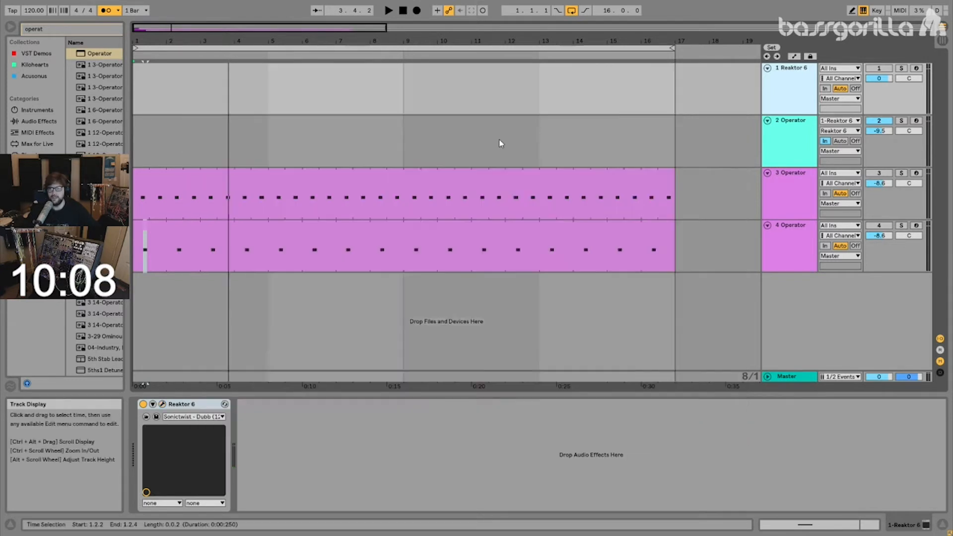
# - Start playback, reactivate tracks 3 and 4, and raise track 3's volume to -7.0 dB
pyautogui.press('space')
pyautogui.click(879, 173)
pyautogui.moveTo(880, 184); pyautogui.dragTo(880, 176)
pyautogui.click(879, 225)
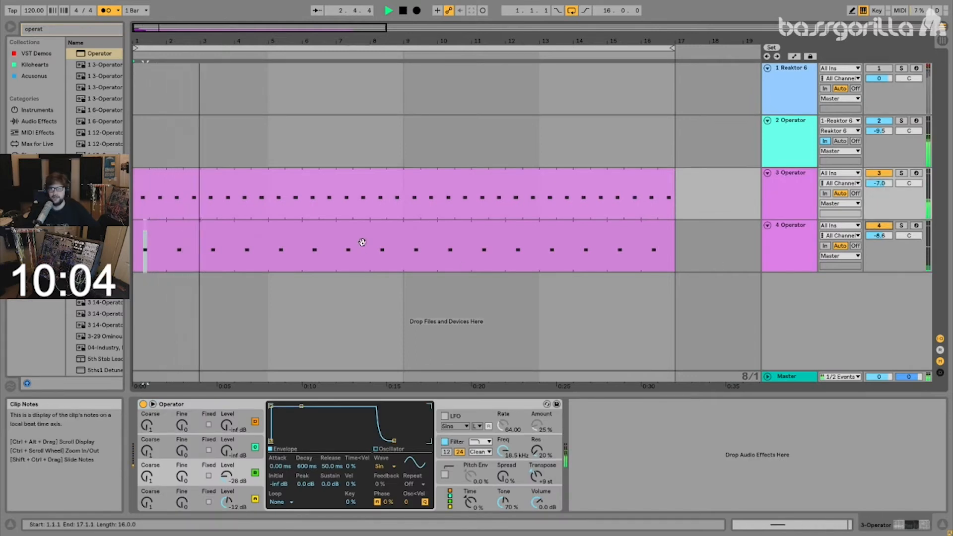
# - Move the track 4 clip's C3 note to beat 2 and shorten the clip loop to two beats
pyautogui.doubleClick(364, 226)
pyautogui.moveTo(543, 489); pyautogui.dragTo(502, 489)
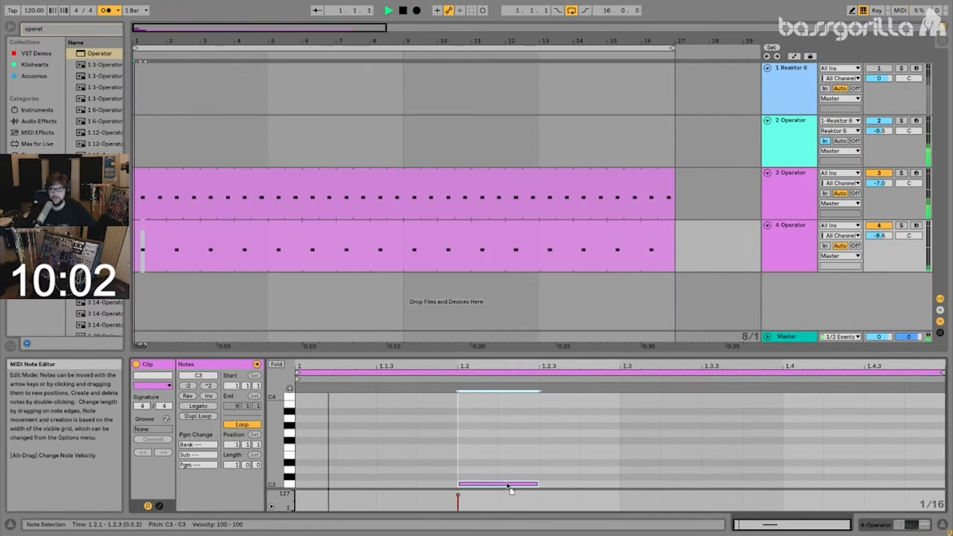
pyautogui.moveTo(620, 469); pyautogui.dragTo(294, 492)
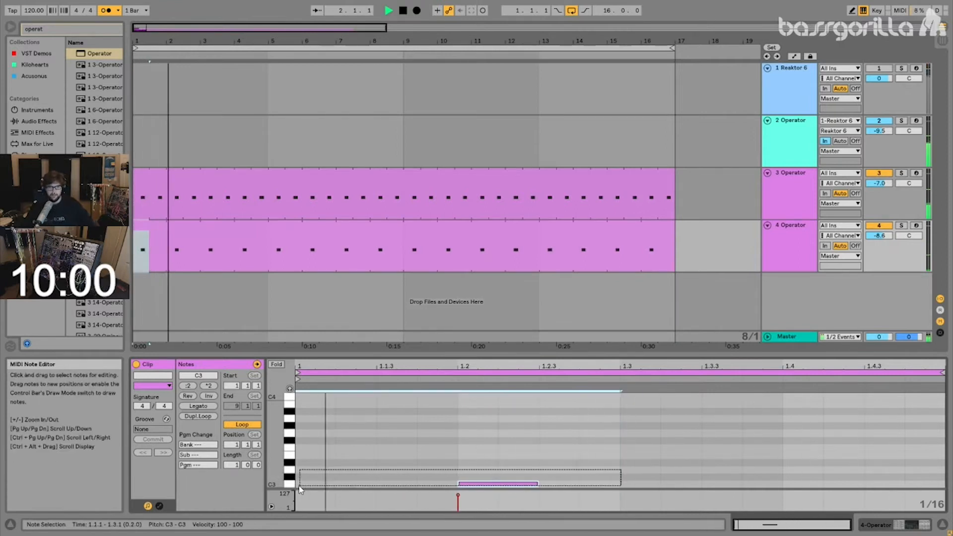
pyautogui.hotkey('ctrl', 'l')
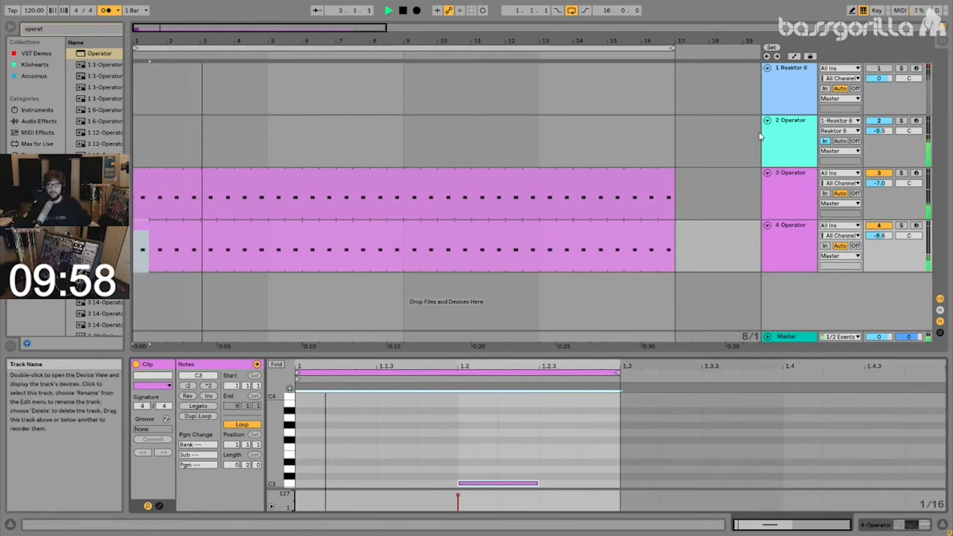
# - Try a much slower project tempo and set it back to 120 BPM
pyautogui.moveTo(34, 18); pyautogui.dragTo(35, 47)
pyautogui.write('1')
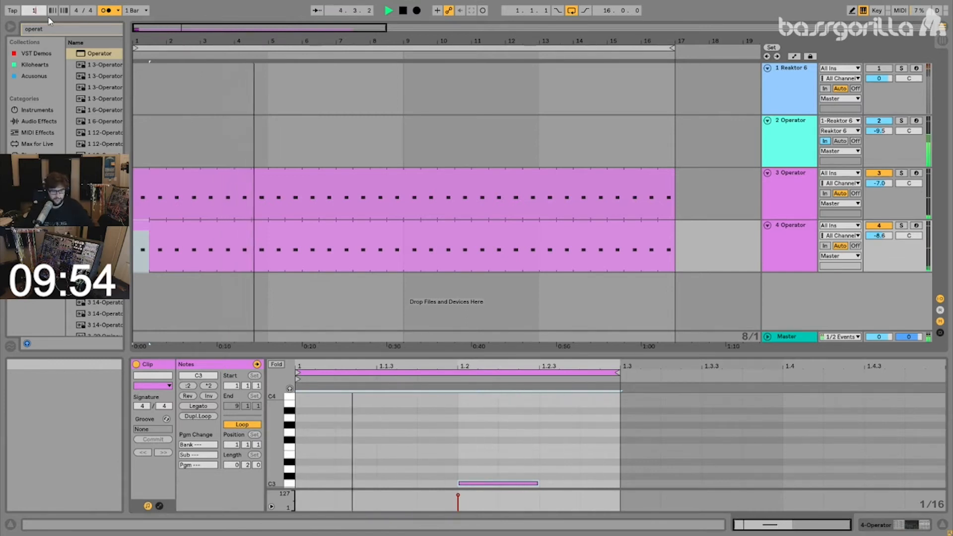
pyautogui.write('20')
pyautogui.press('Return')
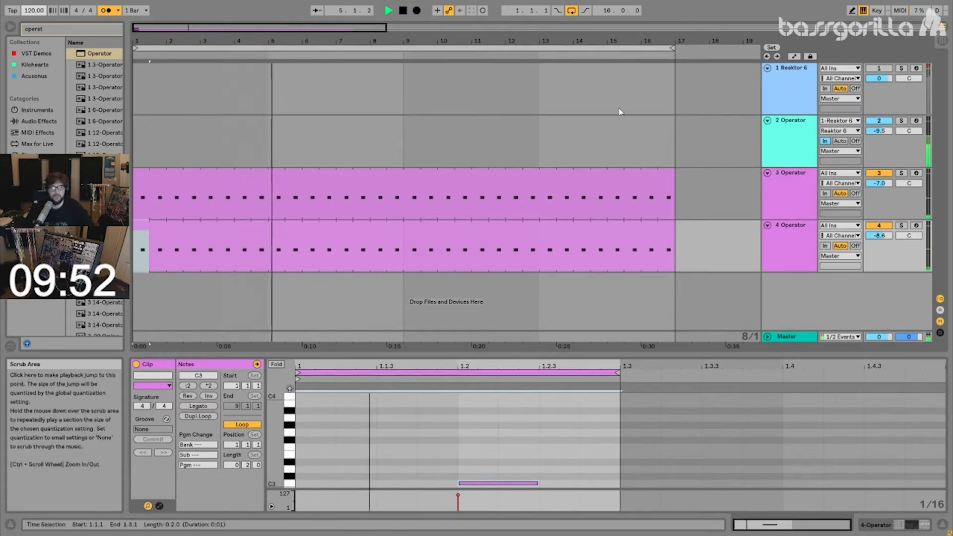
# - Lower track 4's volume to -13.7 dB and show its Operator device
pyautogui.moveTo(880, 236); pyautogui.dragTo(880, 232)
pyautogui.click(792, 121)
pyautogui.doubleClick(791, 226)
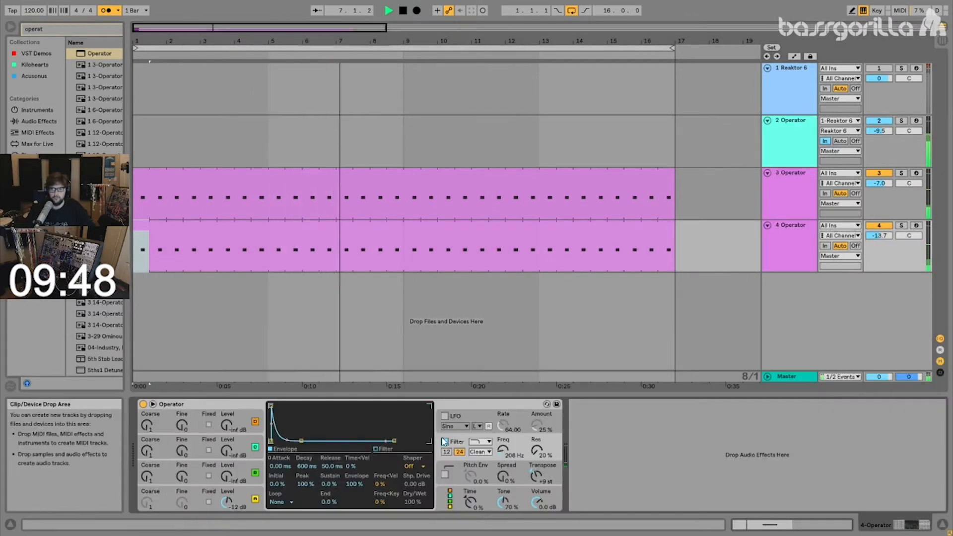
# - On track 4's Operator, set the filter frequency to 107 Hz and the filter envelope decay to 245 ms
pyautogui.moveTo(503, 451); pyautogui.dragTo(503, 458)
pyautogui.moveTo(306, 466); pyautogui.dragTo(306, 484)
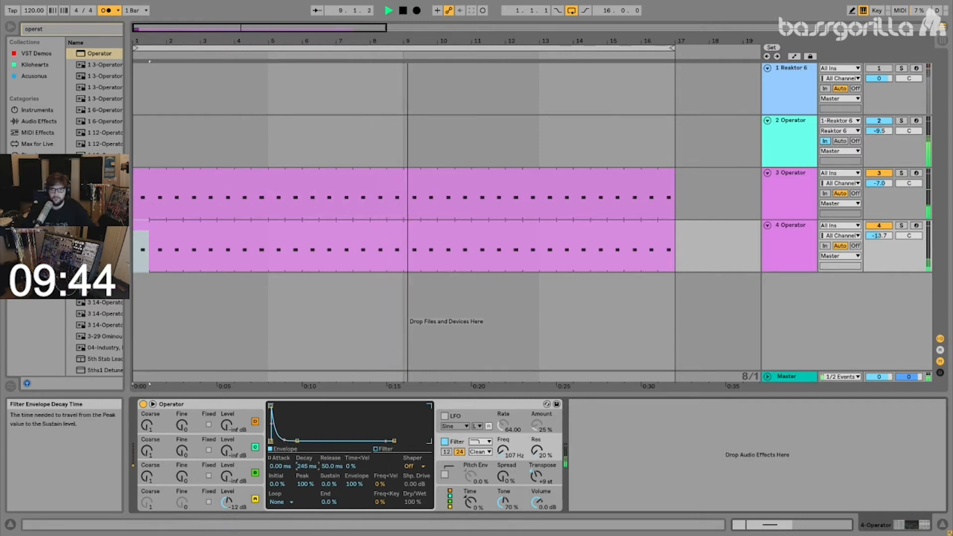
# - Stop playback and review the cyan, orange and other colour zones' settings in Reaktor's Colorflex on track 1
pyautogui.click(770, 125)
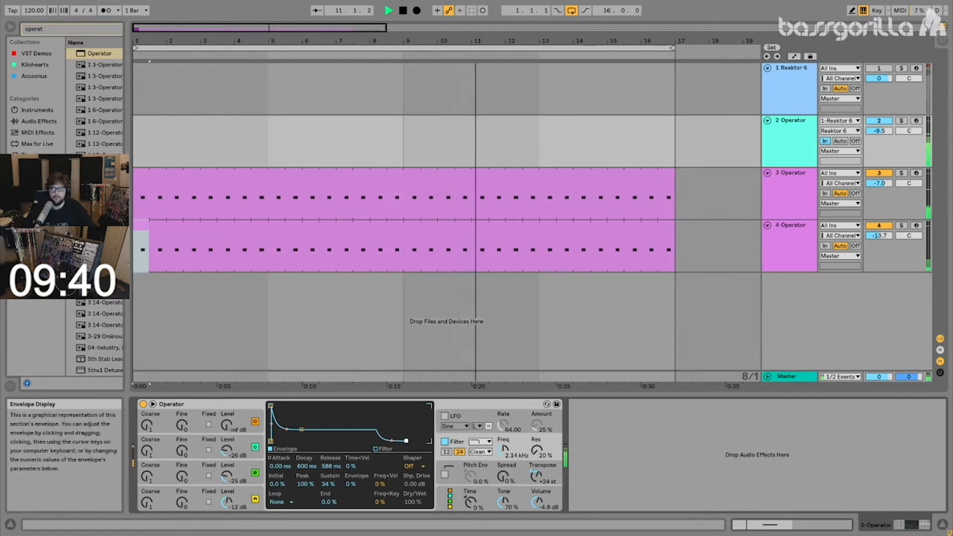
pyautogui.click(794, 110)
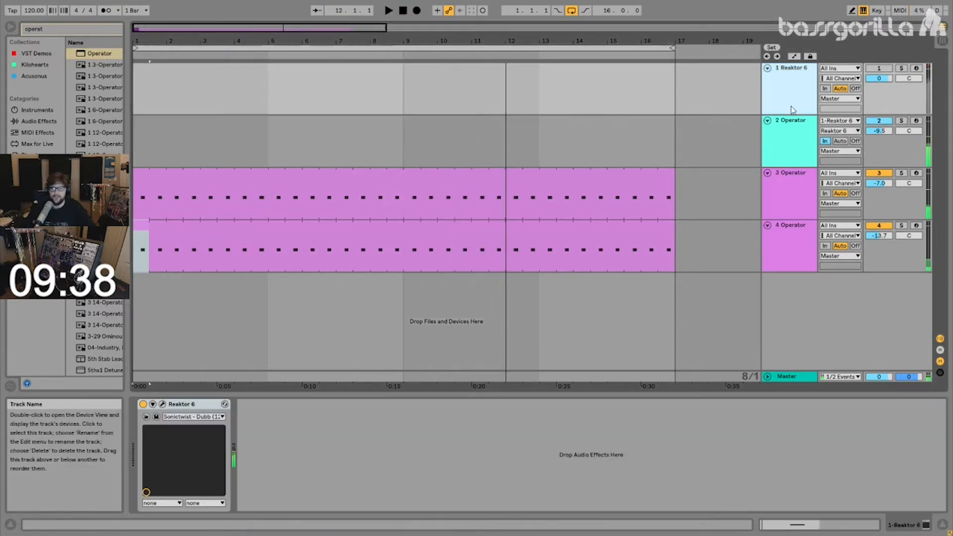
pyautogui.click(163, 404)
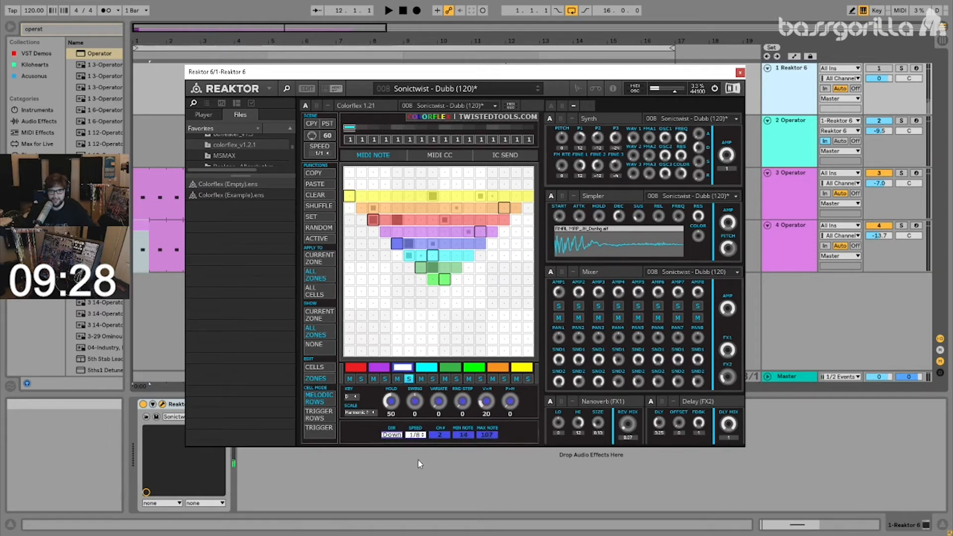
pyautogui.click(426, 368)
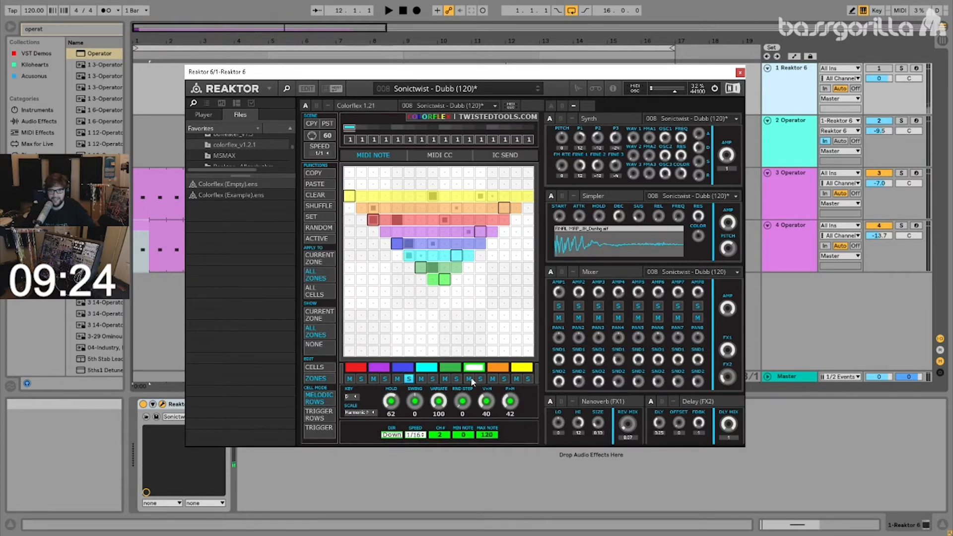
pyautogui.click(494, 367)
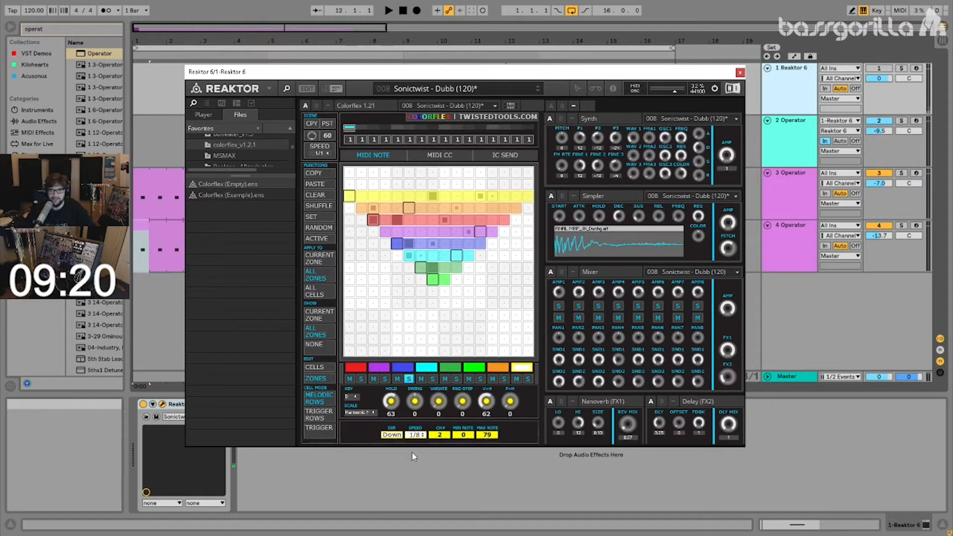
pyautogui.click(740, 72)
# - During playback, set track 2's Operator filter envelope to 487 ms decay, 43% sustain and 1.49 s release, and choose 8 voices
pyautogui.click(160, 141)
pyautogui.press('space')
pyautogui.moveTo(333, 467)
pyautogui.mouseDown()
pyautogui.moveTo(332, 450)
pyautogui.moveTo(307, 468)
pyautogui.moveTo(329, 479)
pyautogui.mouseUp()
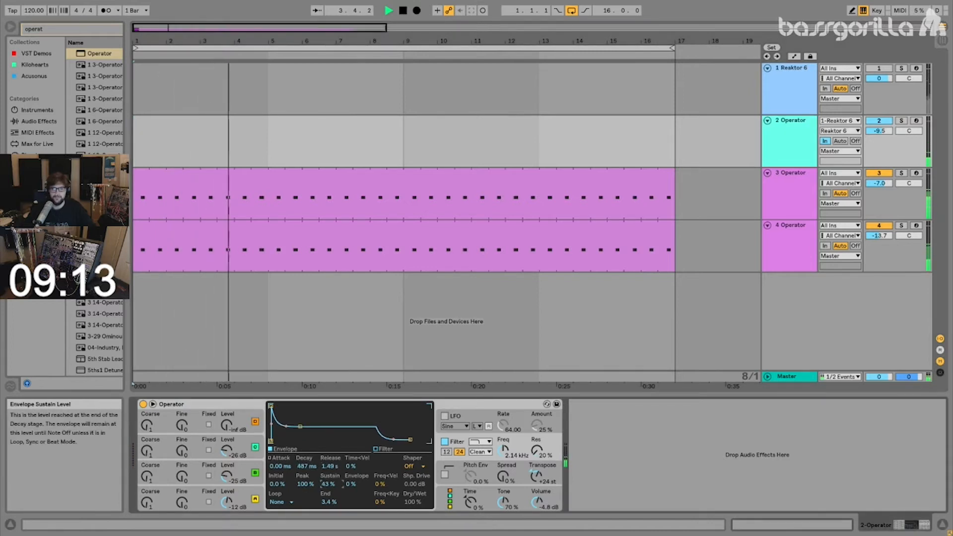
pyautogui.click(451, 499)
pyautogui.click(276, 502)
pyautogui.click(278, 469)
# - Reopen Colorflex on the Reaktor track and check the settings of the green and cyan zones
pyautogui.click(795, 91)
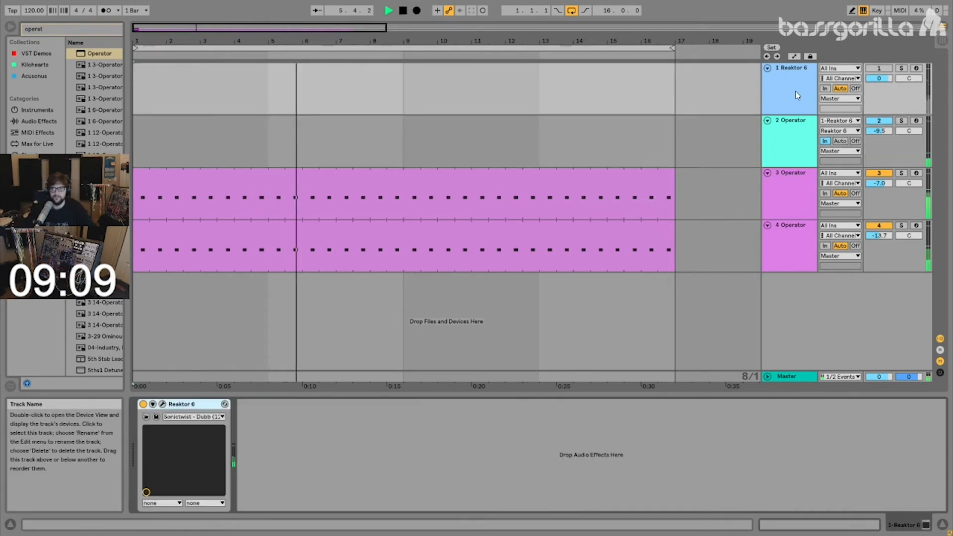
pyautogui.click(162, 404)
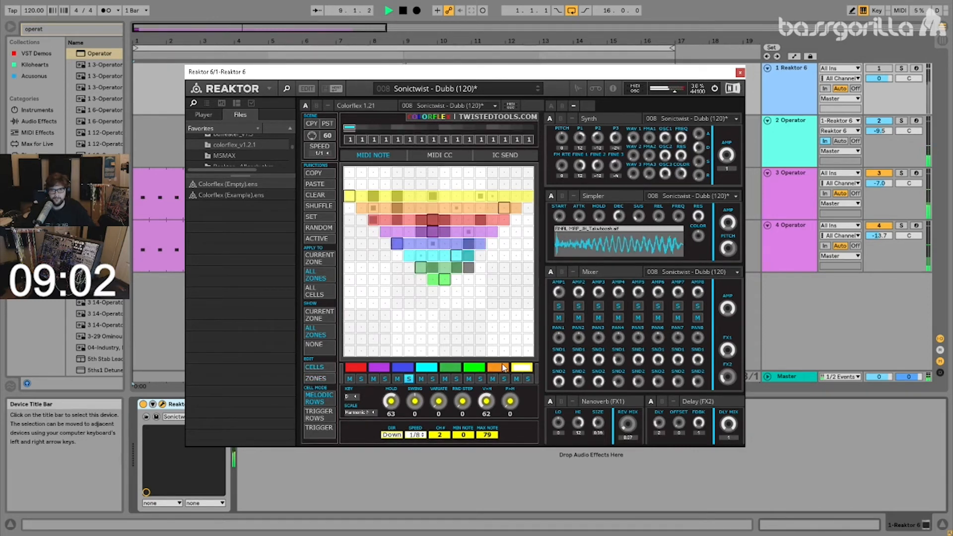
pyautogui.click(471, 369)
pyautogui.click(427, 370)
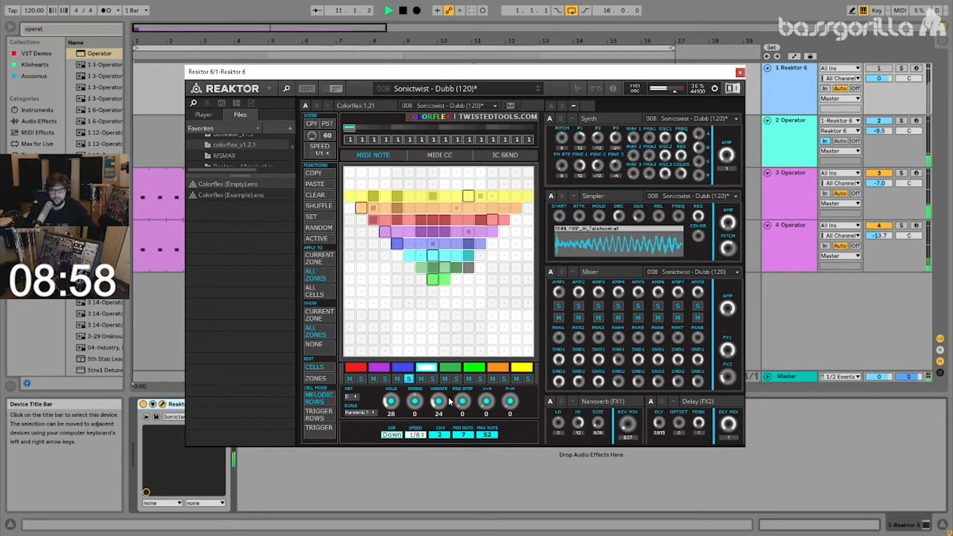
pyautogui.click(740, 72)
# - Set track 2's volume to -9.7 dB, make its lane slightly taller, and keep track 3 at -7.0 dB
pyautogui.moveTo(879, 131); pyautogui.dragTo(879, 132)
pyautogui.click(864, 139)
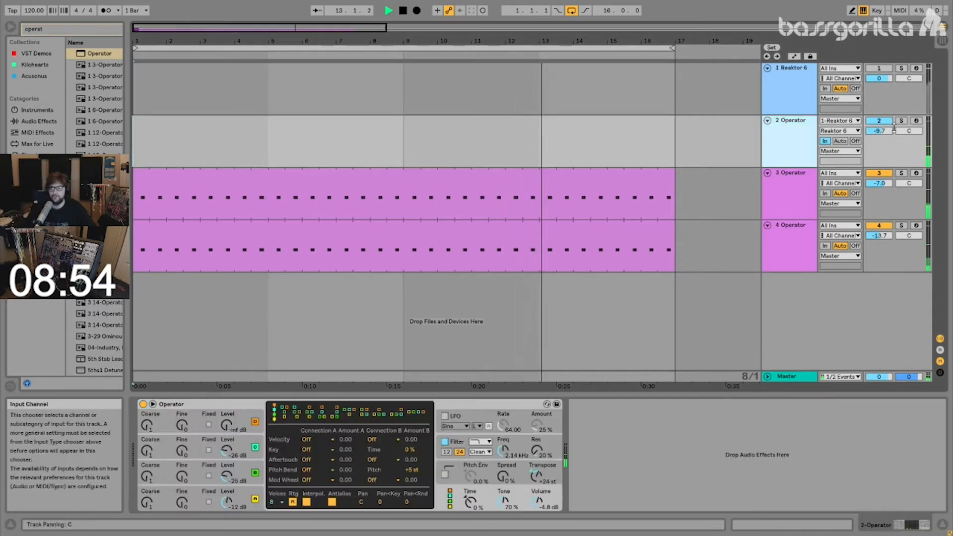
pyautogui.moveTo(855, 167); pyautogui.dragTo(857, 176)
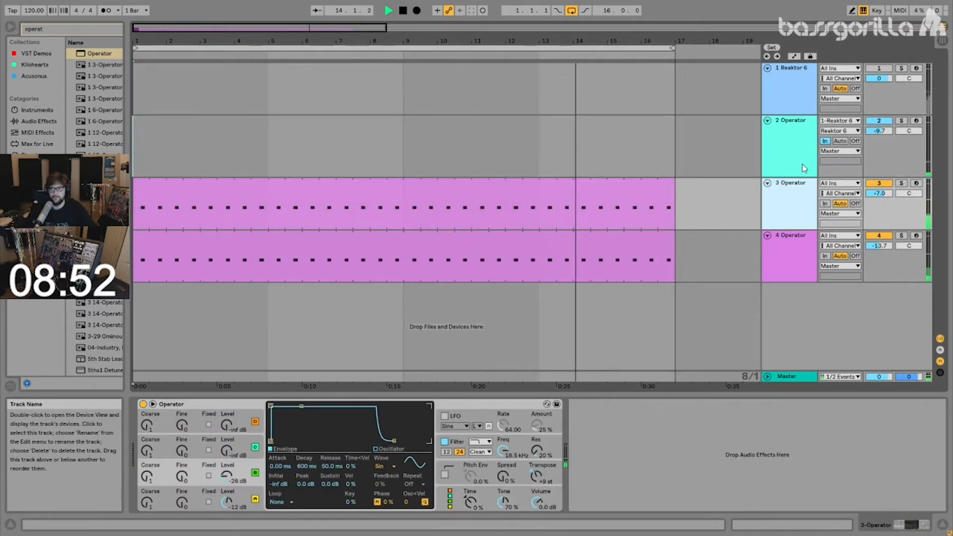
pyautogui.click(880, 193)
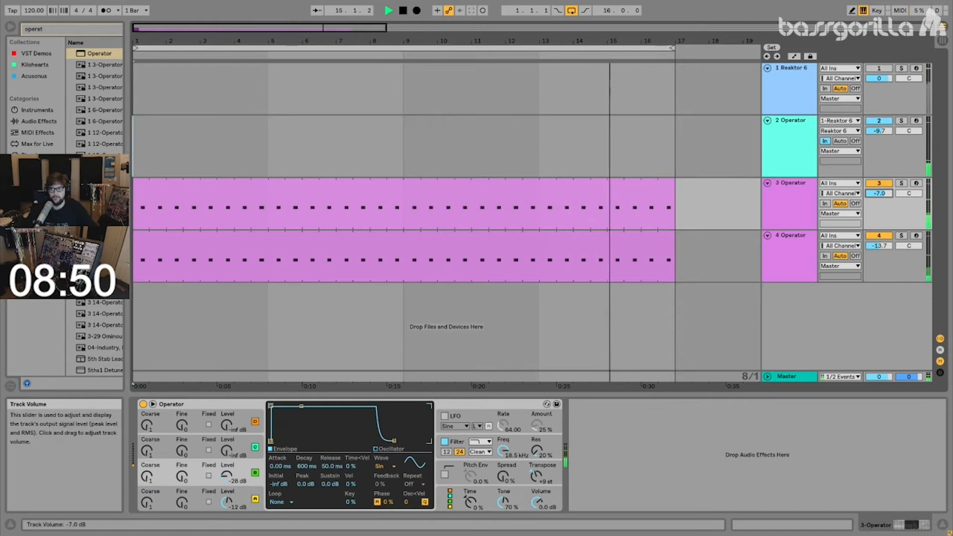
pyautogui.moveTo(879, 194); pyautogui.dragTo(879, 198)
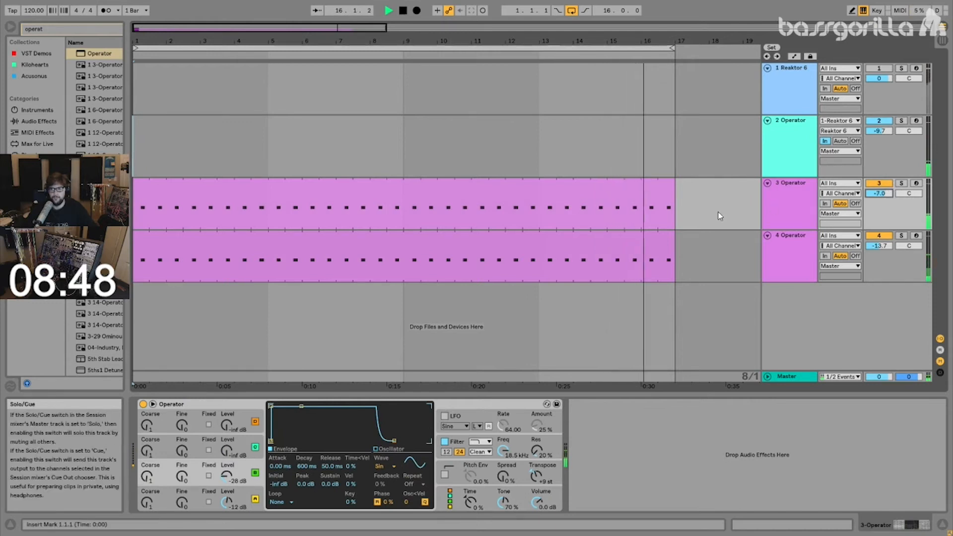
# - Shift the C3 note in track 3's clip earlier to about 1.1.3 and reactivate track 4
pyautogui.doubleClick(621, 188)
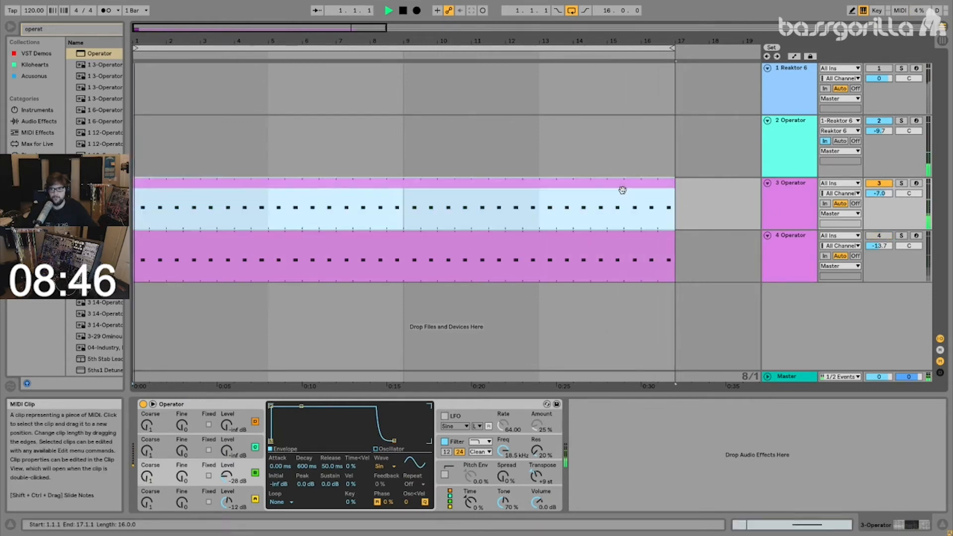
pyautogui.click(559, 485)
pyautogui.press('Left')
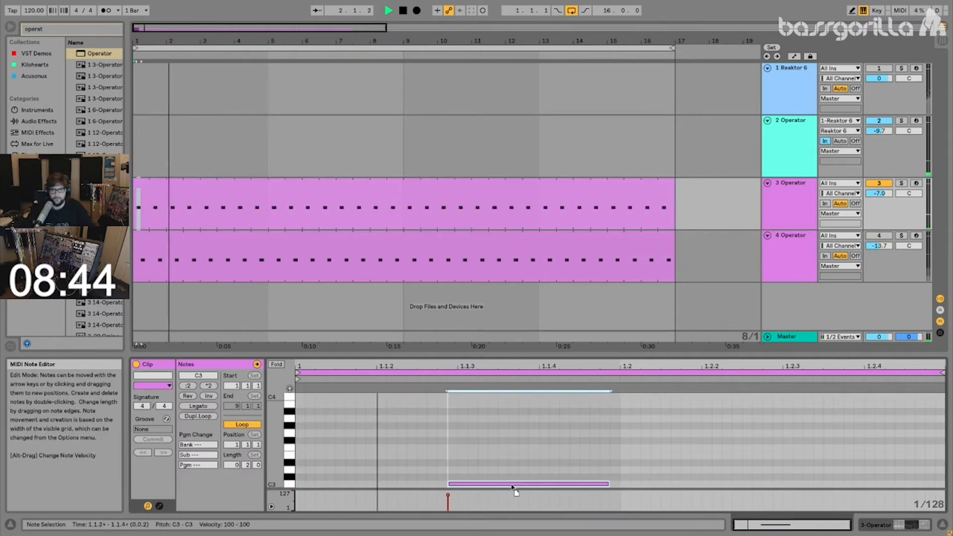
pyautogui.click(880, 235)
# - Lower track 3 to -8.7 dB and track 4 to -15.4 dB, and insert a new MIDI track below them
pyautogui.moveTo(886, 194); pyautogui.dragTo(887, 200)
pyautogui.click(797, 245)
pyautogui.hotkey('ctrl', 'shift', 't')
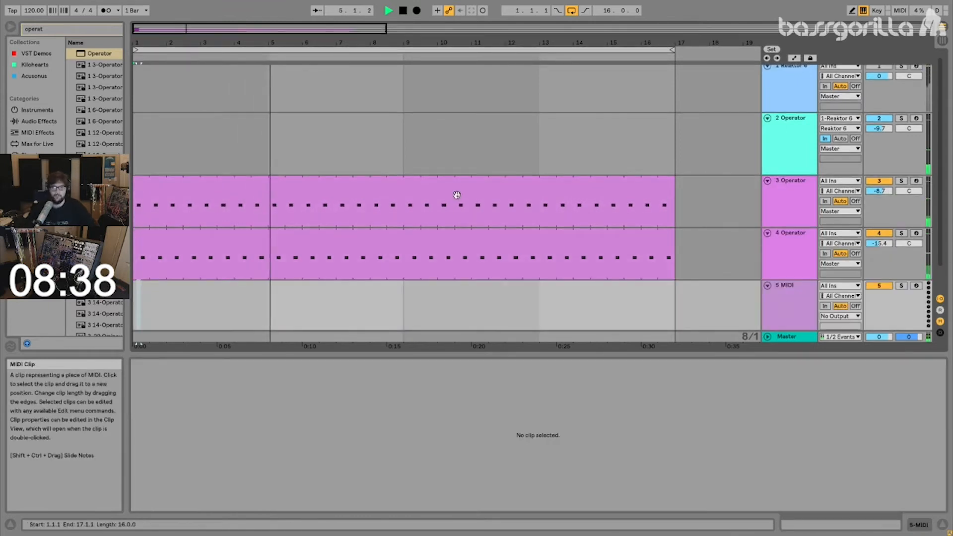
# - Set the decay of oscillator A's envelope in track 3's Operator to 245 ms
pyautogui.doubleClick(454, 191)
pyautogui.doubleClick(810, 198)
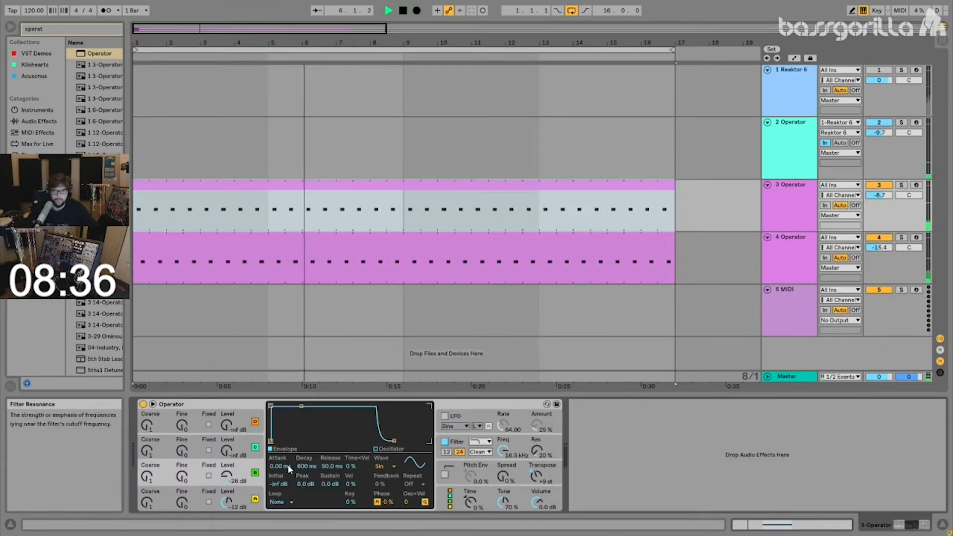
pyautogui.click(227, 502)
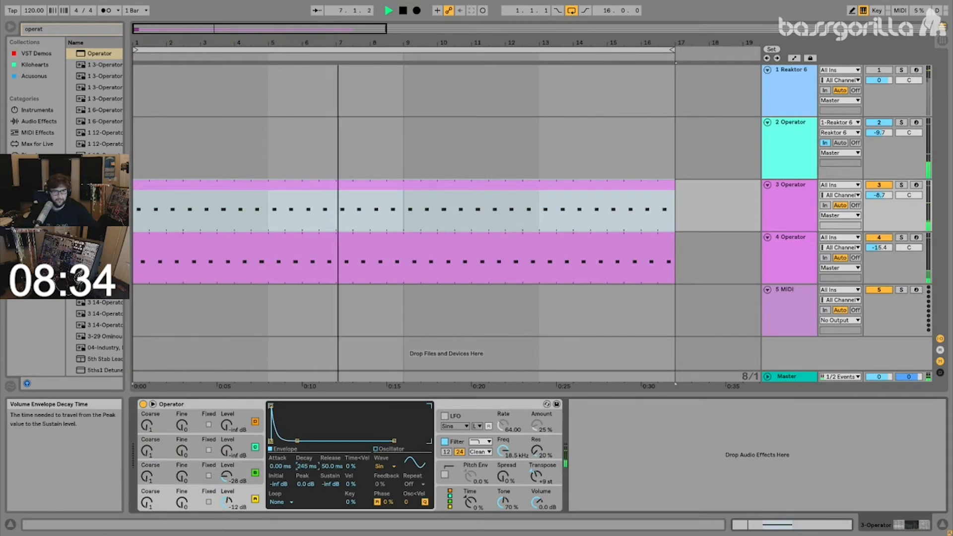
# - Duplicate track 3's C3 note to 1.2.2 and shorten oscillator A's envelope decay to 87.3 ms
pyautogui.doubleClick(323, 183)
pyautogui.moveTo(520, 446); pyautogui.dragTo(735, 478)
pyautogui.hotkey('ctrl', 'd')
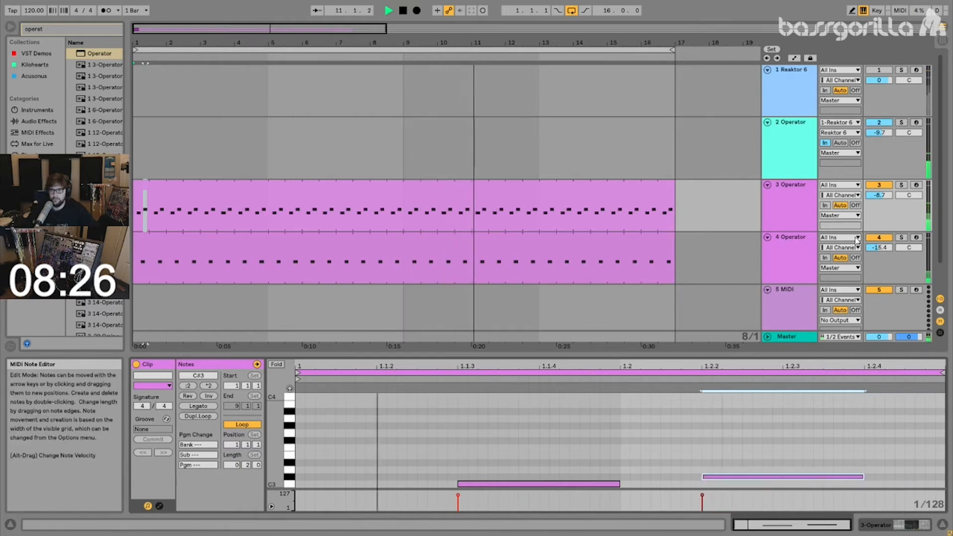
pyautogui.doubleClick(800, 213)
pyautogui.moveTo(307, 467); pyautogui.dragTo(307, 480)
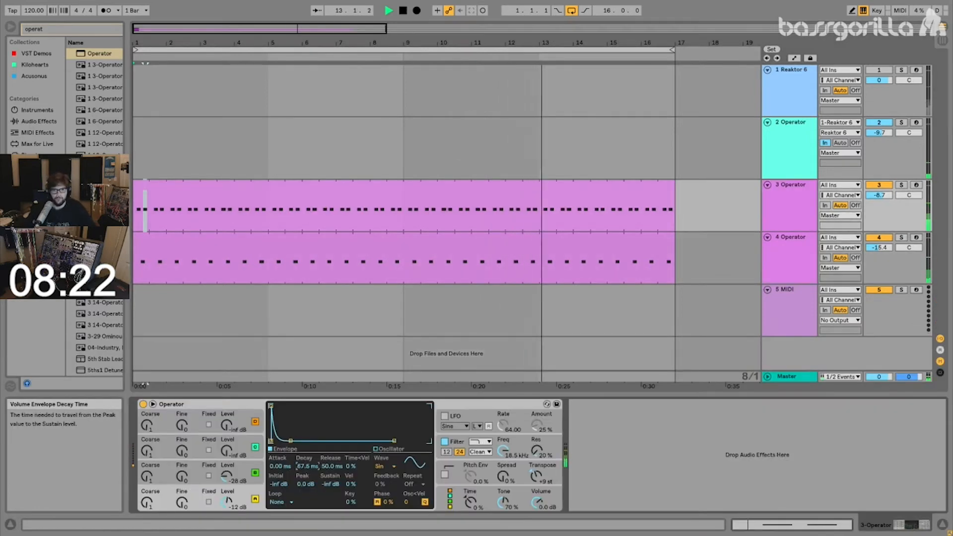
# - Add an Echo effect to track 3 with 25% feedback and a 1/16 delay time on both channels
pyautogui.hotkey('ctrl', 'f')
pyautogui.write('echo')
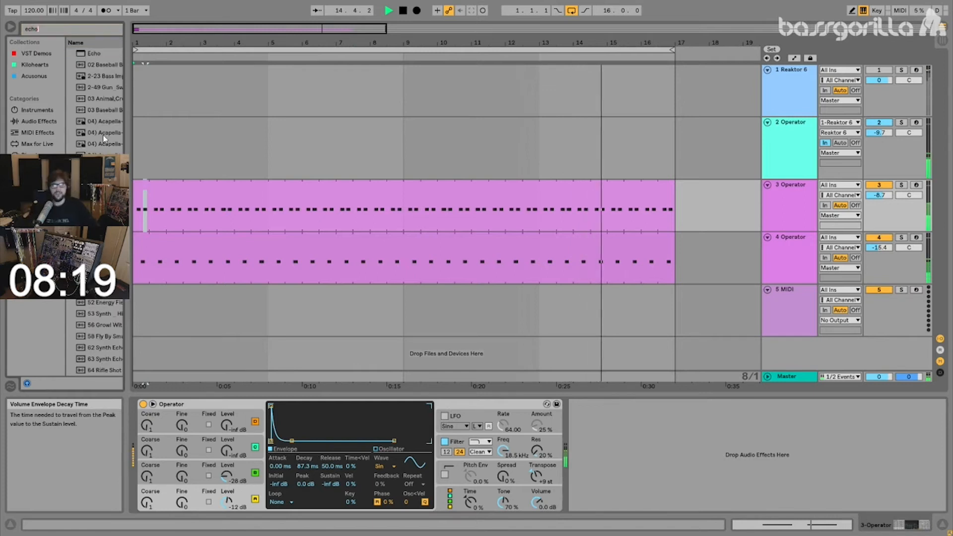
pyautogui.doubleClick(84, 54)
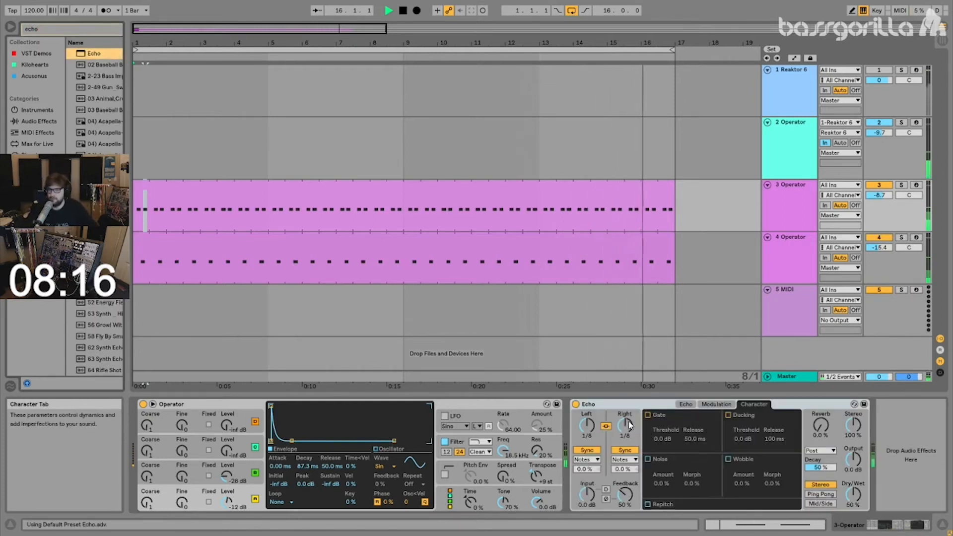
pyautogui.moveTo(625, 496); pyautogui.dragTo(626, 506)
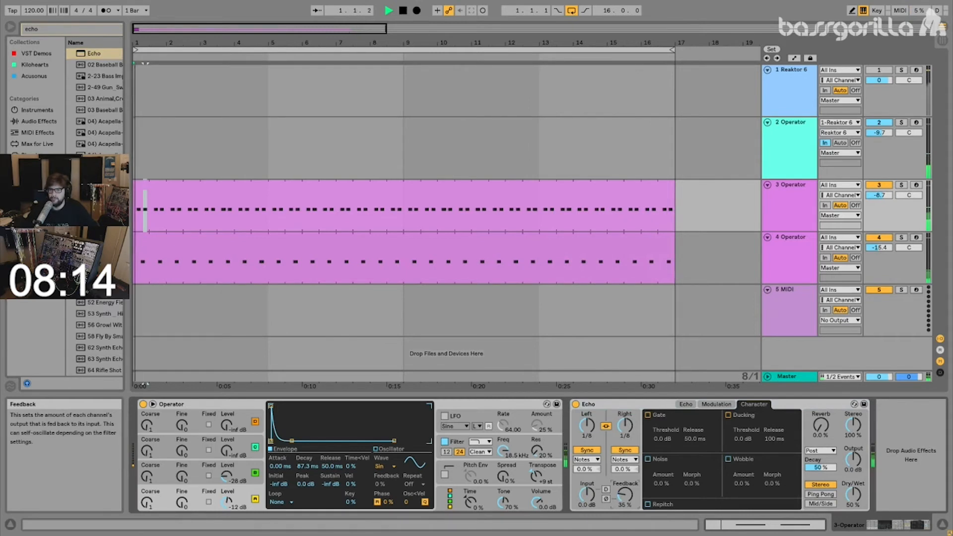
pyautogui.moveTo(626, 442); pyautogui.dragTo(625, 446)
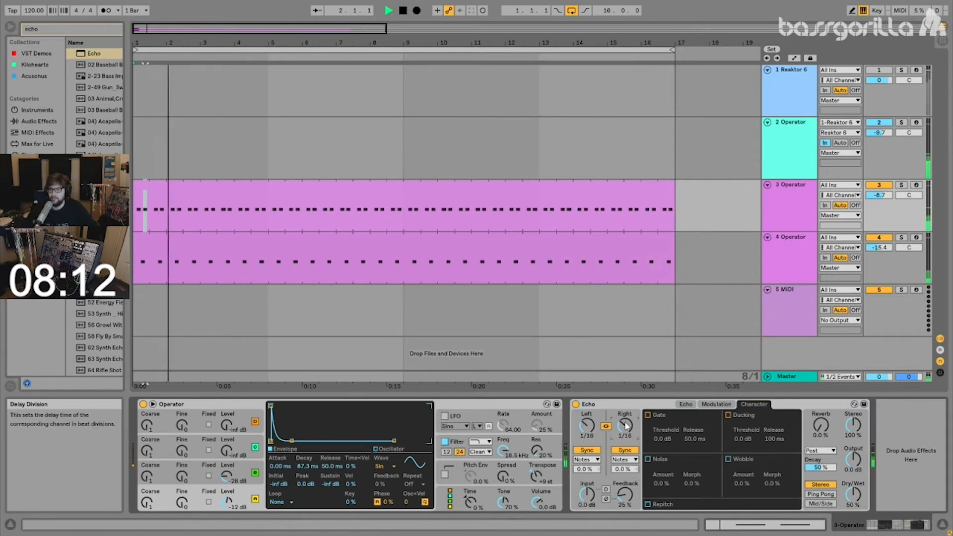
# - Stop playback and load the Electric instrument onto the new MIDI track 5
pyautogui.click(807, 293)
pyautogui.moveTo(656, 324); pyautogui.dragTo(190, 312)
pyautogui.press('space')
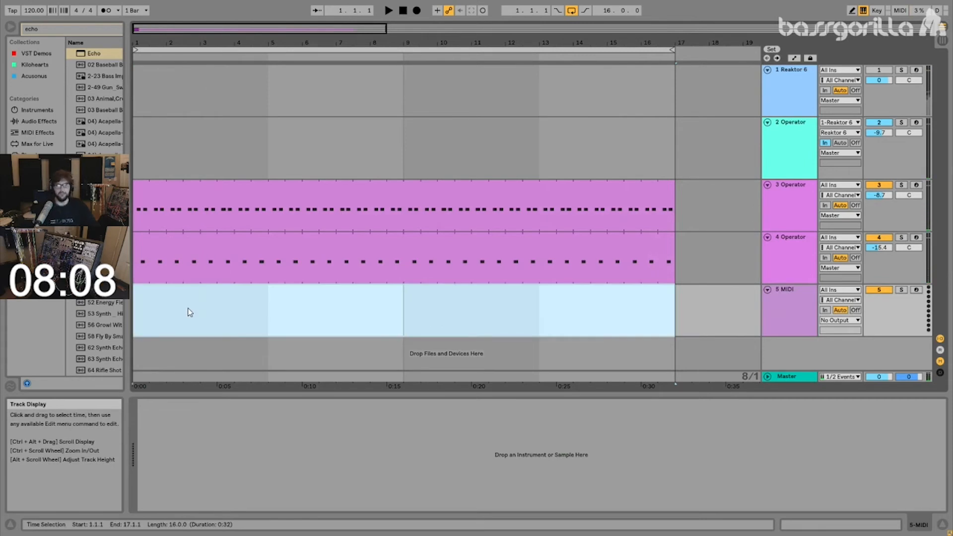
pyautogui.hotkey('ctrl', 'f')
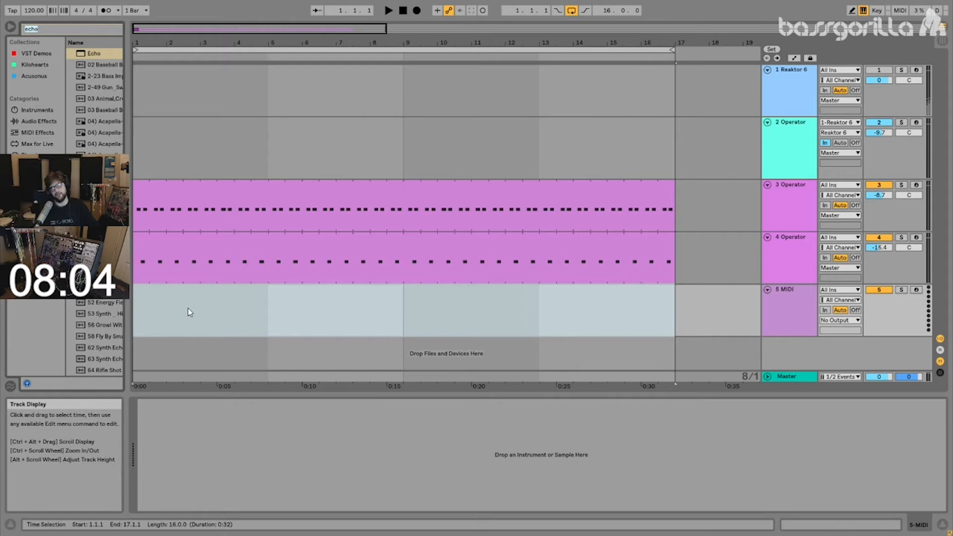
pyautogui.write('elec')
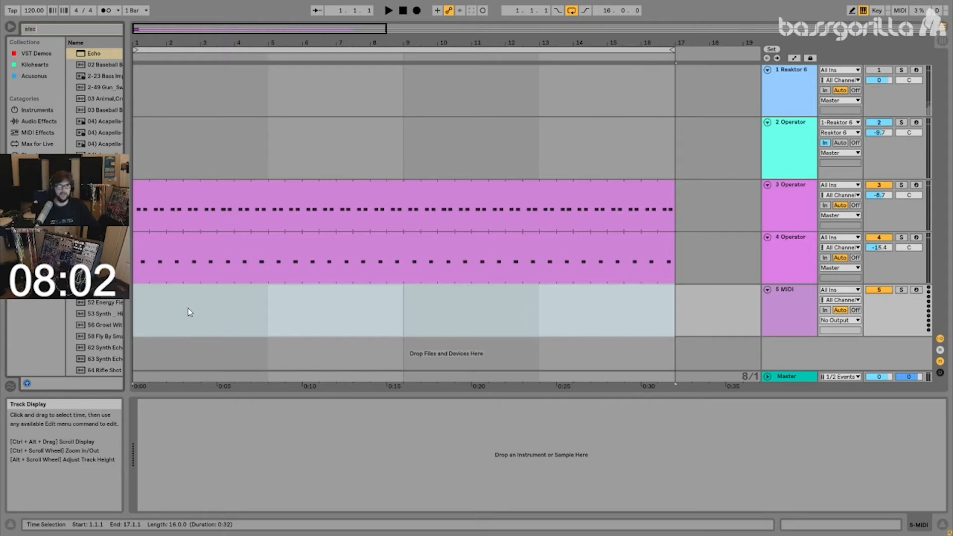
pyautogui.write('tri')
# - Create an empty 16-bar MIDI clip on track 5 starting at bar 1
pyautogui.moveTo(355, 308); pyautogui.dragTo(166, 312)
pyautogui.moveTo(621, 323); pyautogui.dragTo(188, 313)
pyautogui.hotkey('ctrl', 'shift', 'm')
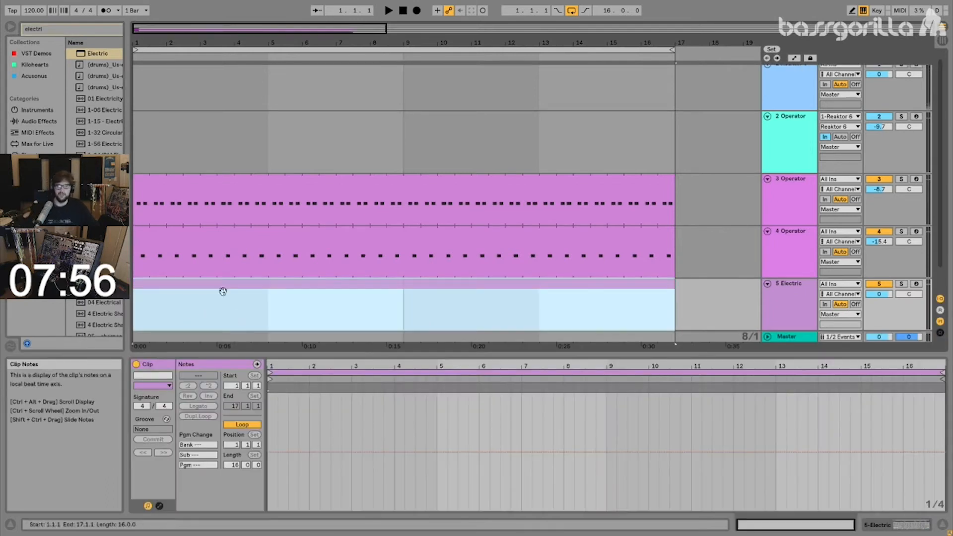
# - Draw a two-bar note at the start of track 5's clip, audition it, and show the track's instrument
pyautogui.doubleClick(372, 291)
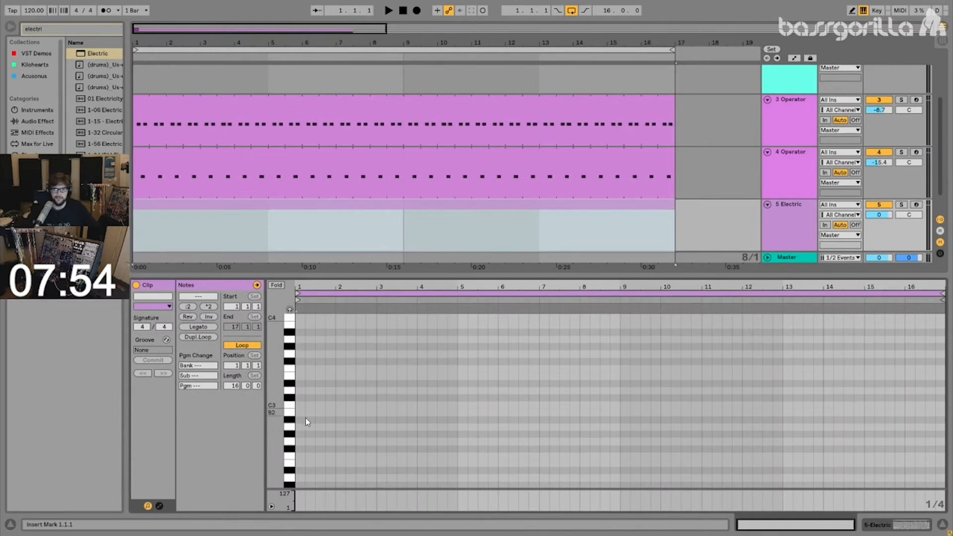
pyautogui.press('space')
pyautogui.moveTo(304, 441); pyautogui.dragTo(370, 428)
pyautogui.press('space')
pyautogui.press('space')
pyautogui.press('space')
pyautogui.press('space')
pyautogui.press('space')
pyautogui.doubleClick(803, 214)
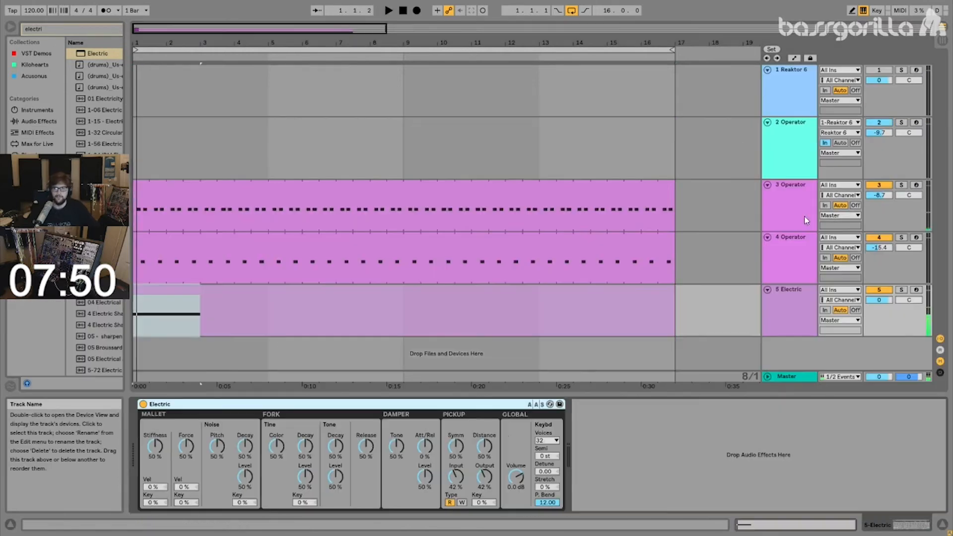
# - Replace the Electric instrument on track 5 with the Zebra2(x64) plug-in
pyautogui.click(408, 419)
pyautogui.press('Delete')
pyautogui.hotkey('ctrl', 'f')
pyautogui.write('zebra2 v')
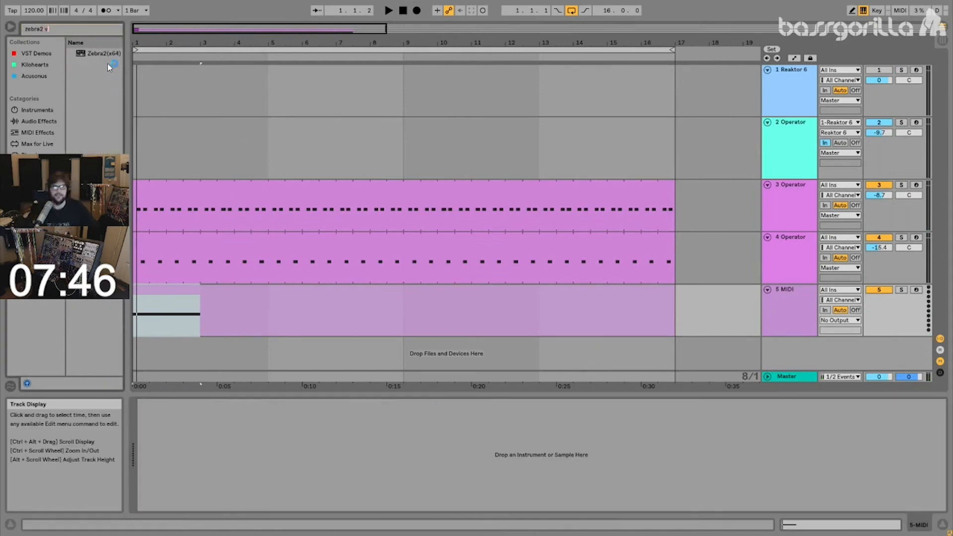
pyautogui.doubleClick(102, 53)
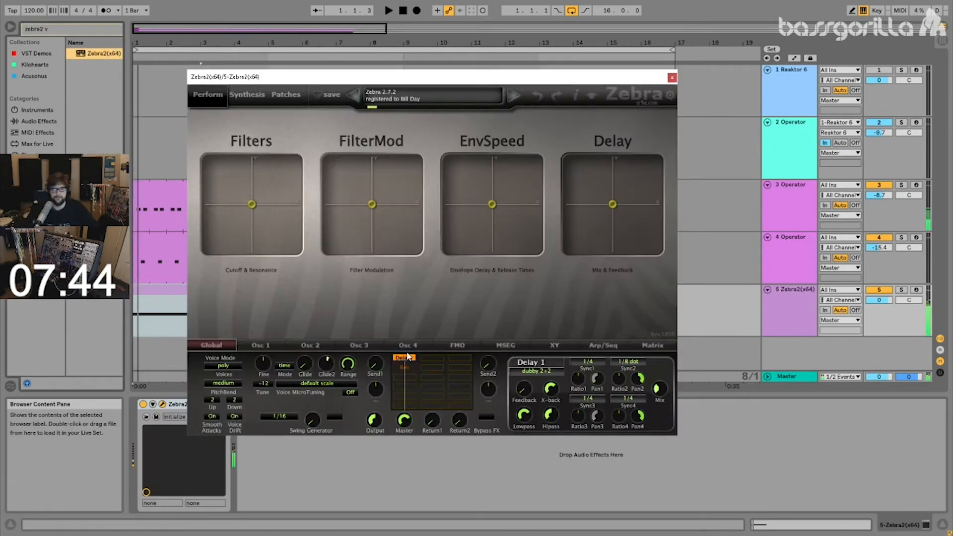
# - Close the Zebra2 window and move the two-bar note in track 5's clip down to A1
pyautogui.click(672, 78)
pyautogui.doubleClick(443, 301)
pyautogui.moveTo(398, 407); pyautogui.dragTo(368, 432)
pyautogui.scroll(2, 377, 427)
# - Lower track 5's volume to -14.5 dB and duplicate the A1 note to bar 3
pyautogui.moveTo(879, 214); pyautogui.dragTo(879, 229)
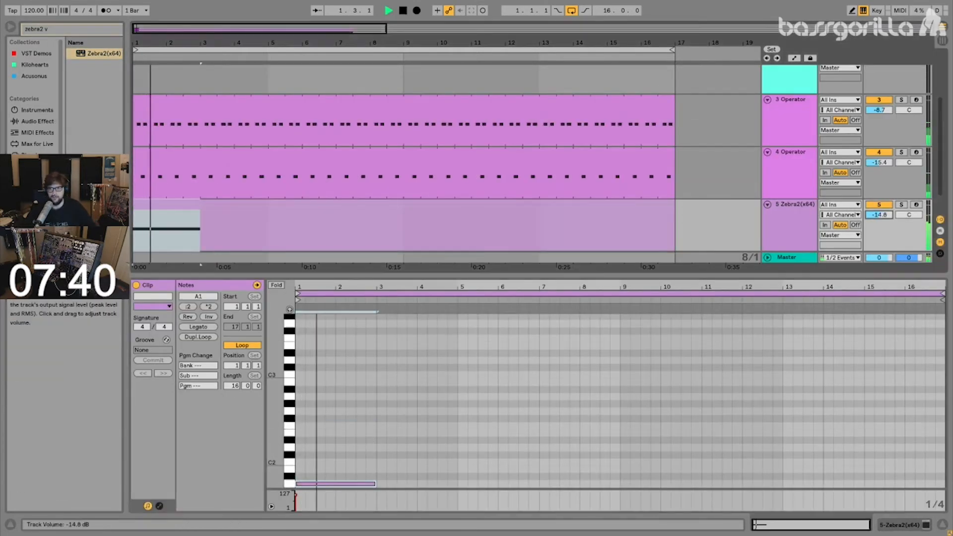
pyautogui.hotkey('ctrl', 'd')
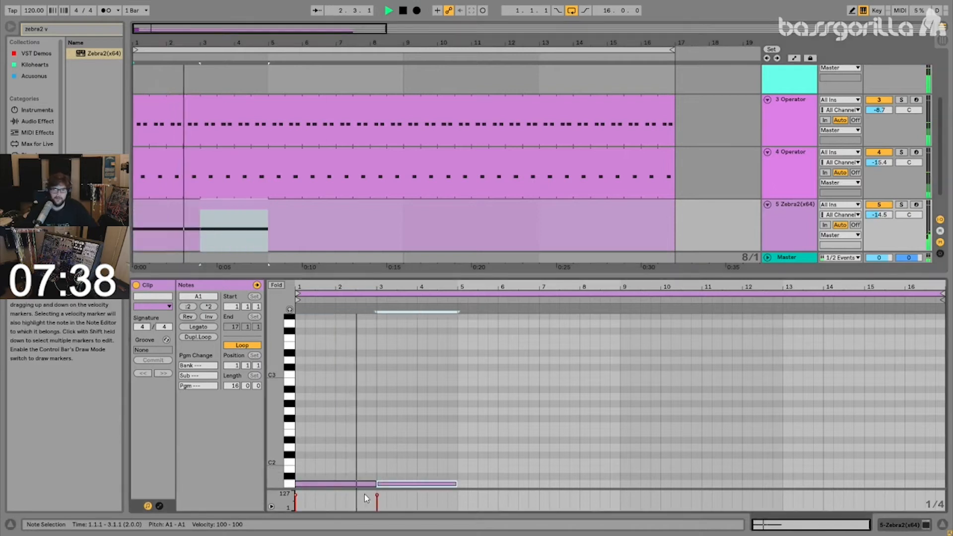
# - Transpose the duplicated note at bar 3 down to F1
pyautogui.press('Down')
pyautogui.press('Down')
pyautogui.press('Down')
pyautogui.press('Down')
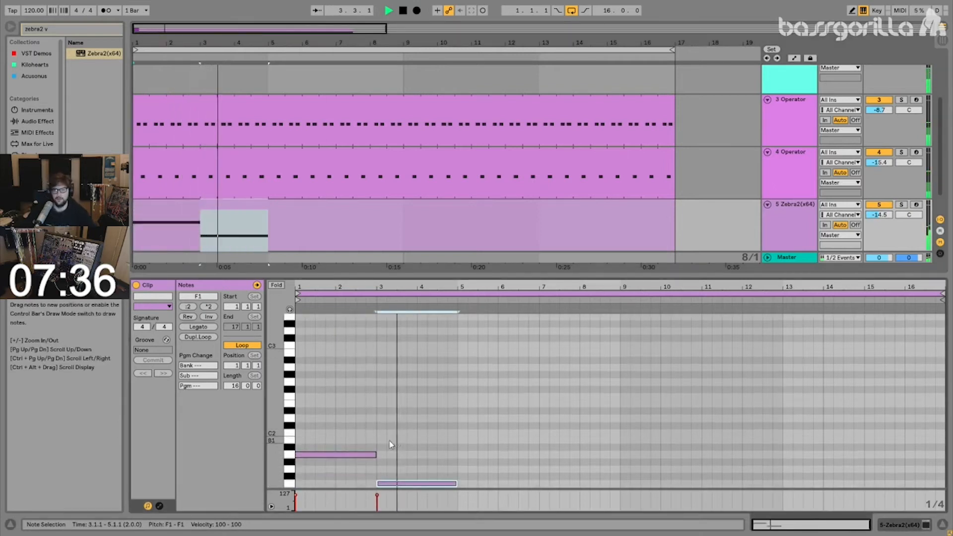
# - Shorten the A1 note at the start of the clip to about one bar
pyautogui.moveTo(375, 431); pyautogui.dragTo(352, 464)
pyautogui.hotkey('shift', 'Left')
pyautogui.hotkey('shift', 'Left')
pyautogui.hotkey('shift', 'Left')
pyautogui.hotkey('shift', 'Left')
pyautogui.hotkey('shift', 'Left')
pyautogui.hotkey('shift', 'Right')
pyautogui.hotkey('shift', 'Right')
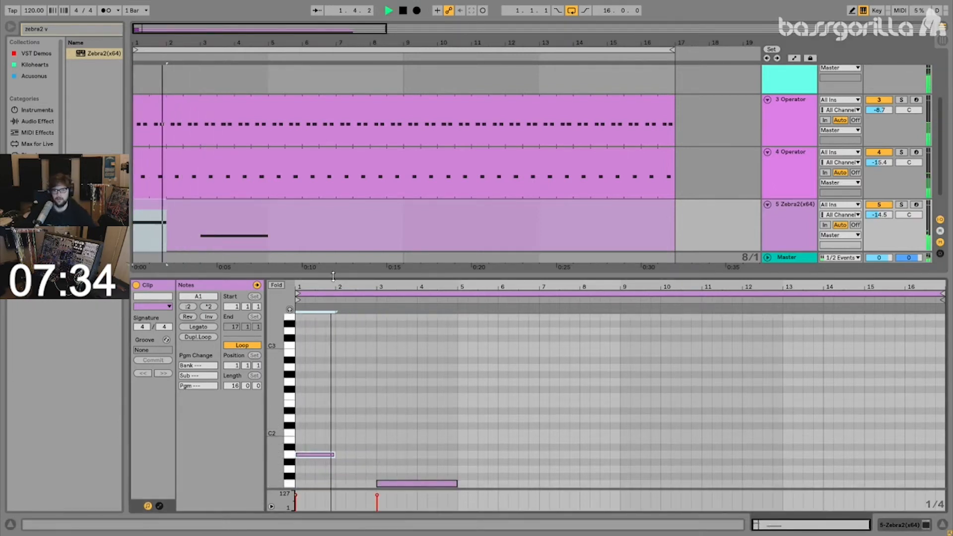
# - Lengthen the A1 note again so it extends past the start of bar 2
pyautogui.moveTo(347, 287); pyautogui.dragTo(377, 337)
pyautogui.hotkey('shift', 'Left')
pyautogui.hotkey('shift', 'Left')
pyautogui.hotkey('shift', 'Right')
pyautogui.hotkey('shift', 'Right')
pyautogui.hotkey('shift', 'Right')
pyautogui.hotkey('shift', 'Right')
pyautogui.hotkey('shift', 'Right')
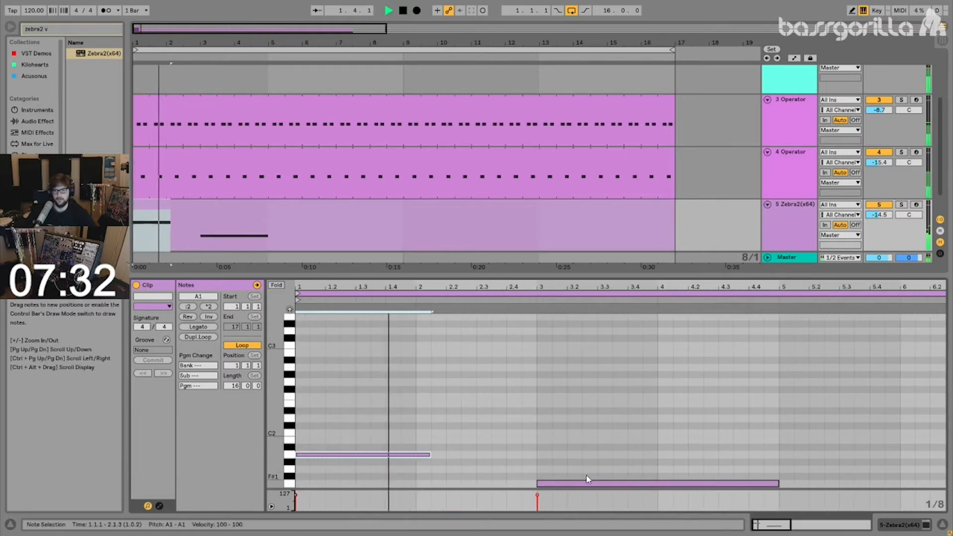
pyautogui.hotkey('shift', 'Right')
# - Place the F1 note from 2.4.3 to 3.4.1, extend the A1 note up to its start, and play it back
pyautogui.moveTo(573, 471); pyautogui.dragTo(569, 491)
pyautogui.press('Left')
pyautogui.moveTo(507, 442); pyautogui.dragTo(494, 462)
pyautogui.hotkey('shift', 'Right')
pyautogui.moveTo(761, 485); pyautogui.dragTo(631, 481)
pyautogui.press('space')
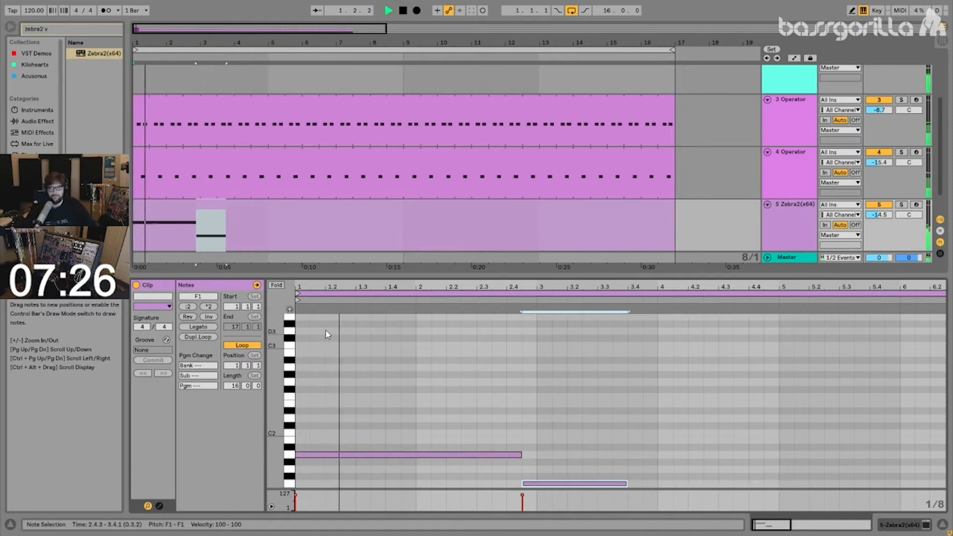
# - Duplicate the F1 note directly after itself, transpose the copy to D1, and extend it to bar 5
pyautogui.hotkey('ctrl', 'd')
pyautogui.press('Down')
pyautogui.press('Down')
pyautogui.press('Down')
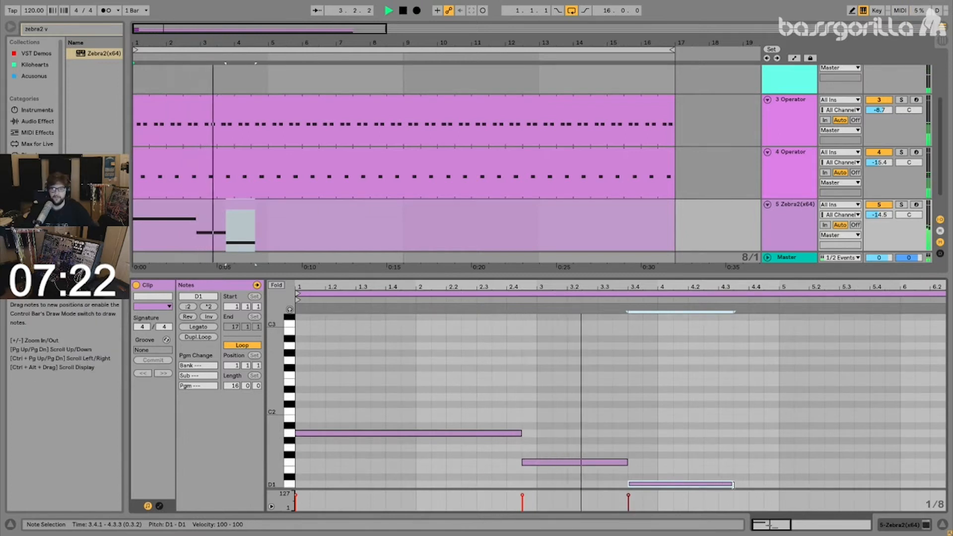
pyautogui.press('Down')
pyautogui.press('Down')
pyautogui.moveTo(733, 485); pyautogui.dragTo(777, 481)
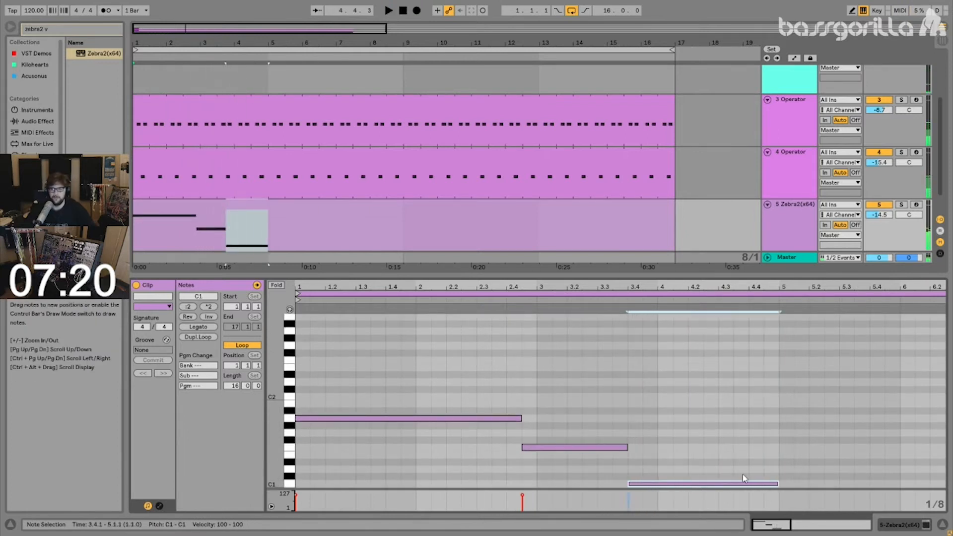
pyautogui.press('Up')
pyautogui.press('Up')
pyautogui.click(670, 474)
pyautogui.press('space')
# - Raise the F and D notes one octave, keep the first note at A1, and audition the line
pyautogui.moveTo(704, 383); pyautogui.dragTo(440, 479)
pyautogui.hotkey('shift', 'Up')
pyautogui.press('space')
pyautogui.moveTo(457, 366); pyautogui.dragTo(464, 328)
pyautogui.hotkey('shift', 'Down')
pyautogui.press('space')
pyautogui.press('space')
# - Add copies of the three notes one octave and two octaves above the originals
pyautogui.moveTo(681, 347); pyautogui.dragTo(457, 440)
pyautogui.hotkey('ctrl', 'c')
pyautogui.hotkey('ctrl', 'v')
pyautogui.hotkey('shift', 'Up')
pyautogui.press('space')
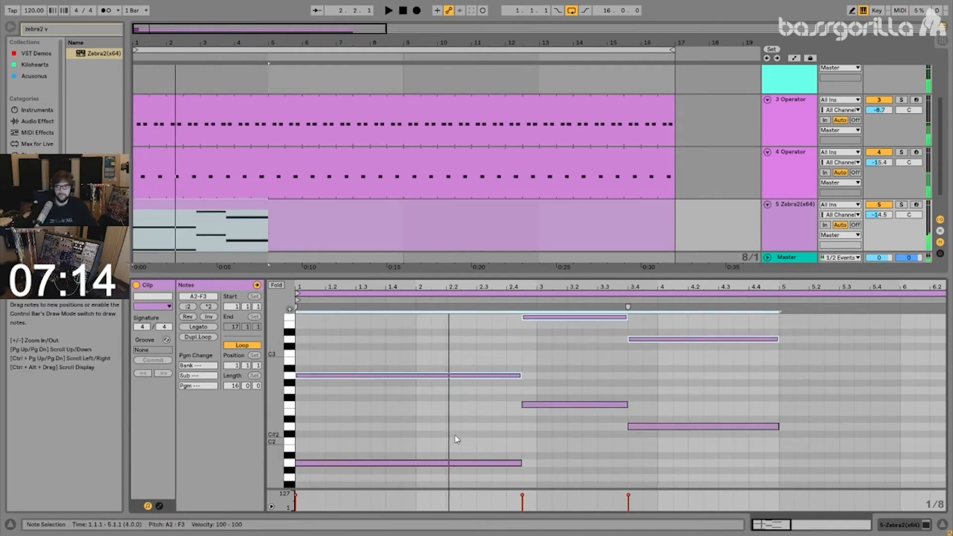
pyautogui.hotkey('shift', 'Up')
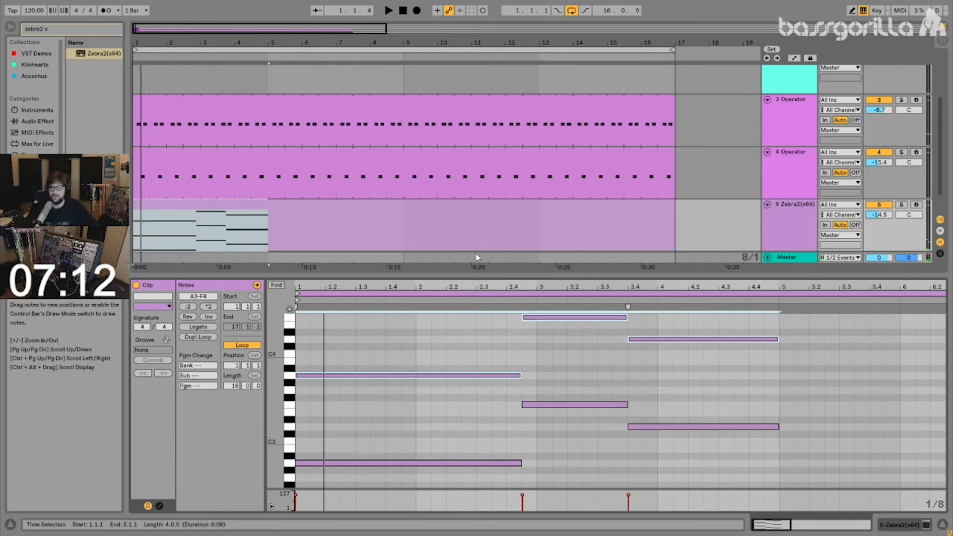
# - Enlarge the note editor and set the clip's loop length to the four bars containing the notes
pyautogui.moveTo(489, 274); pyautogui.dragTo(489, 174)
pyautogui.press('space')
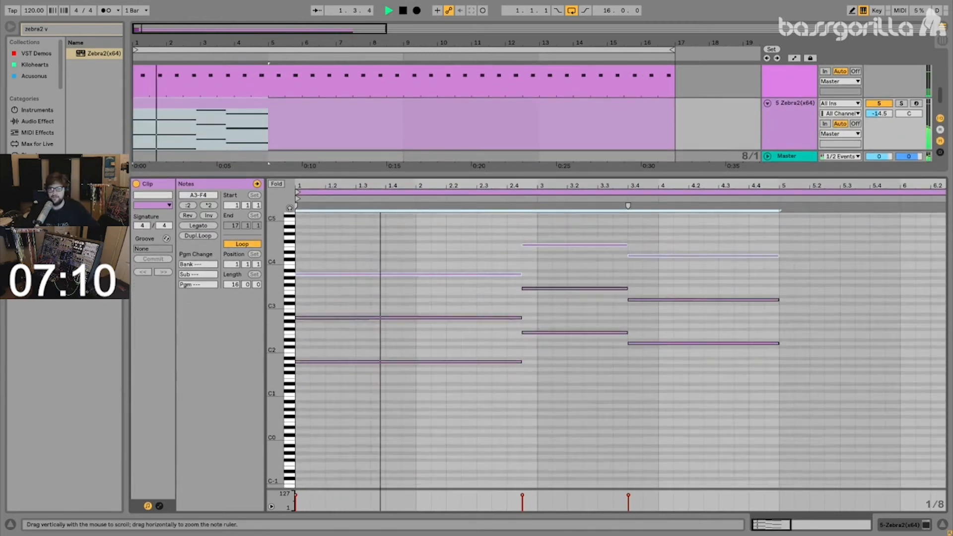
pyautogui.moveTo(288, 274); pyautogui.dragTo(277, 275)
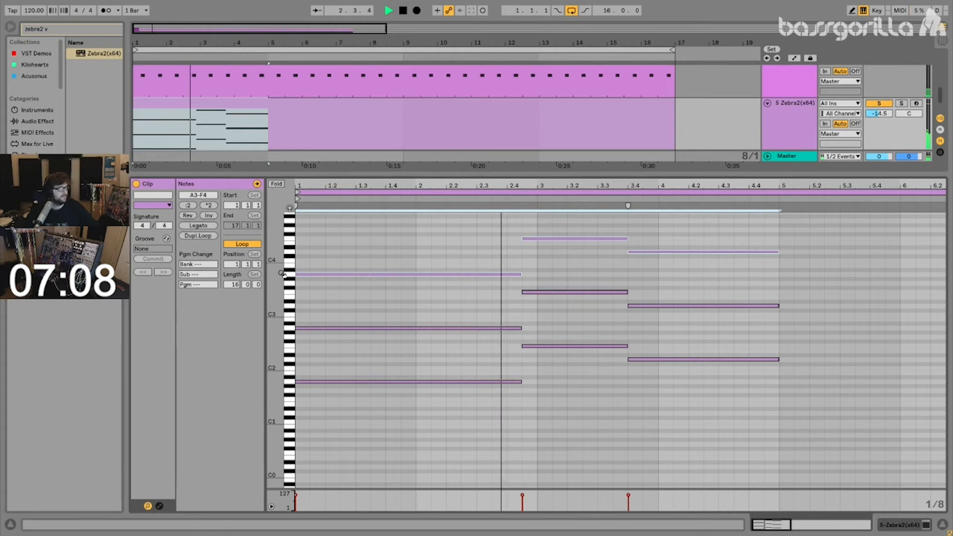
pyautogui.moveTo(566, 232); pyautogui.dragTo(567, 355)
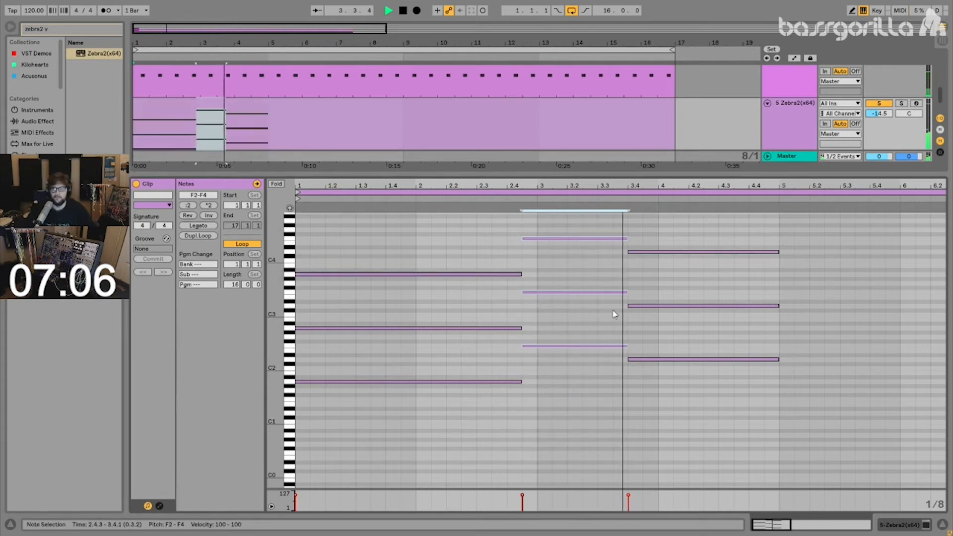
pyautogui.moveTo(724, 230); pyautogui.dragTo(385, 396)
pyautogui.hotkey('ctrl', 'l')
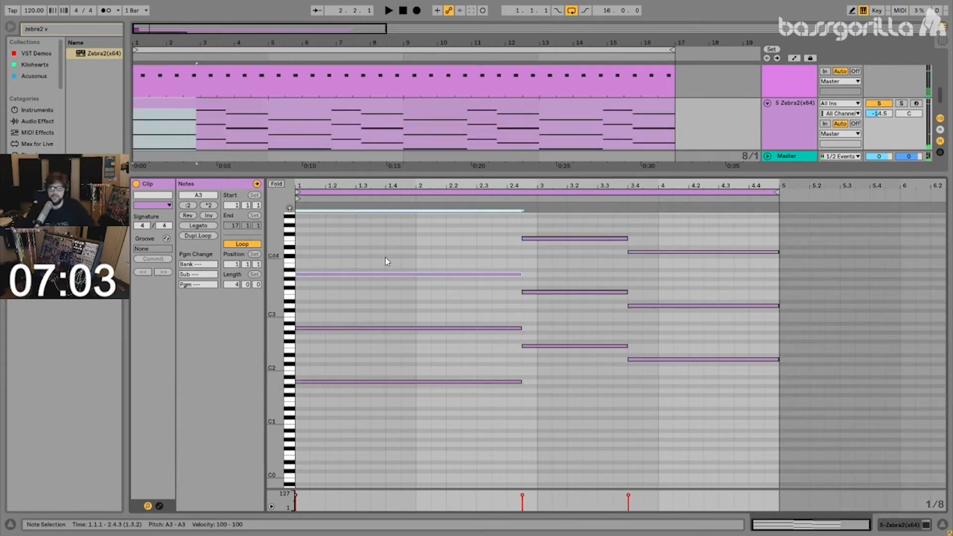
# - Transpose the first chord's A3 note down to E3
pyautogui.press('Down')
pyautogui.press('Down')
pyautogui.press('Down')
pyautogui.press('Down')
pyautogui.press('Down')
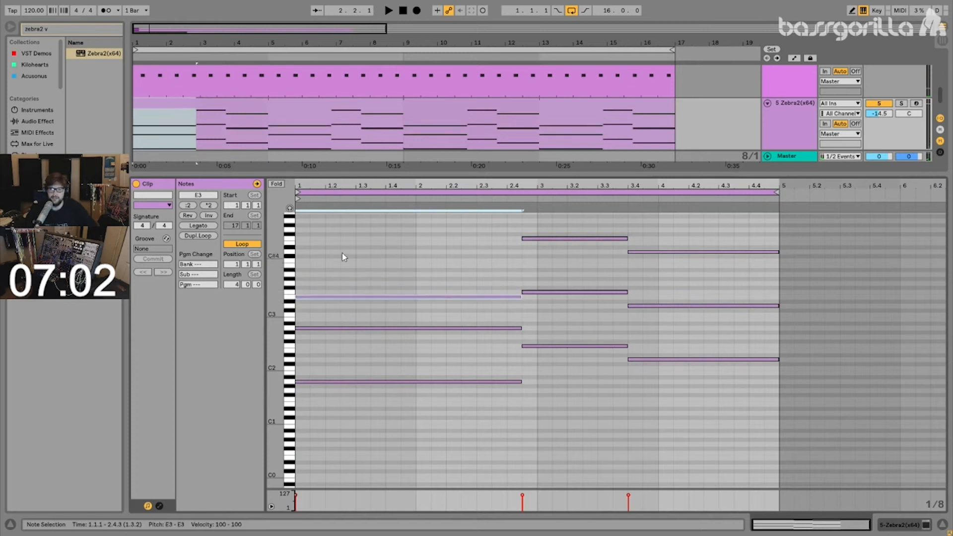
# - Enable note preview, add B3 and E4 to the first chord, and audition the chord
pyautogui.click(291, 209)
pyautogui.moveTo(350, 395); pyautogui.dragTo(375, 244)
pyautogui.click(370, 306)
pyautogui.moveTo(380, 230); pyautogui.dragTo(372, 386)
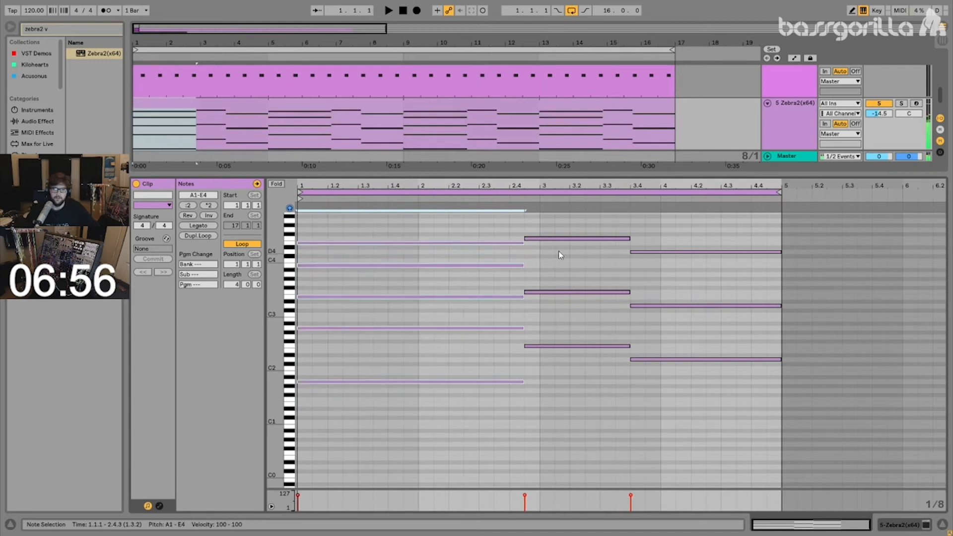
# - Add copies of the second chord's top note at A3, C4 and D4, auditioning the chord
pyautogui.click(561, 239)
pyautogui.keyDown('ctrl'); pyautogui.moveTo(561, 239); pyautogui.dragTo(559, 276); pyautogui.keyUp('ctrl')
pyautogui.moveTo(569, 227); pyautogui.dragTo(565, 389)
pyautogui.doubleClick(593, 316)
pyautogui.click(600, 311)
pyautogui.doubleClick(594, 316)
# - Lower the second chord's F2 to F1 and its F3 to E3, auditioning the chord
pyautogui.click(587, 346)
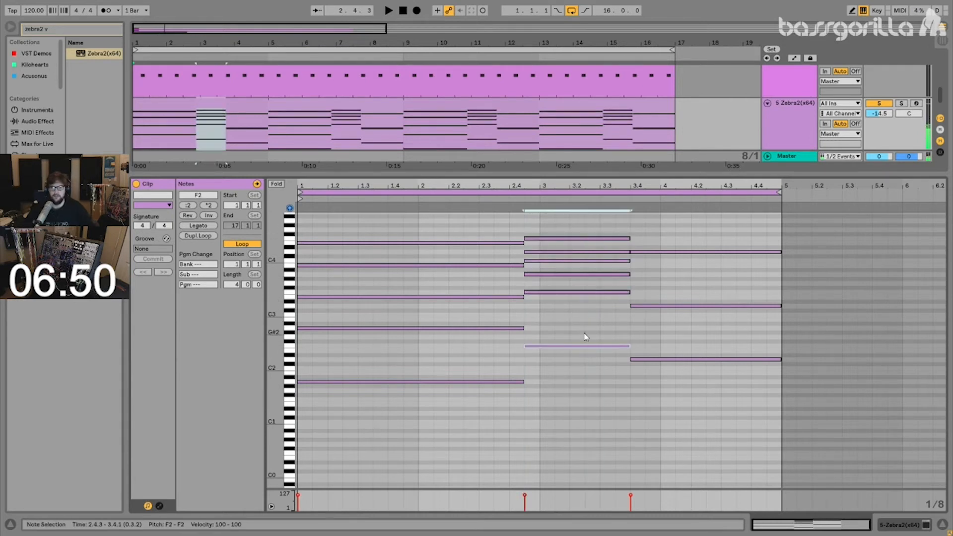
pyautogui.hotkey('shift', 'Down')
pyautogui.moveTo(575, 312); pyautogui.dragTo(567, 282)
pyautogui.moveTo(571, 220); pyautogui.dragTo(576, 440)
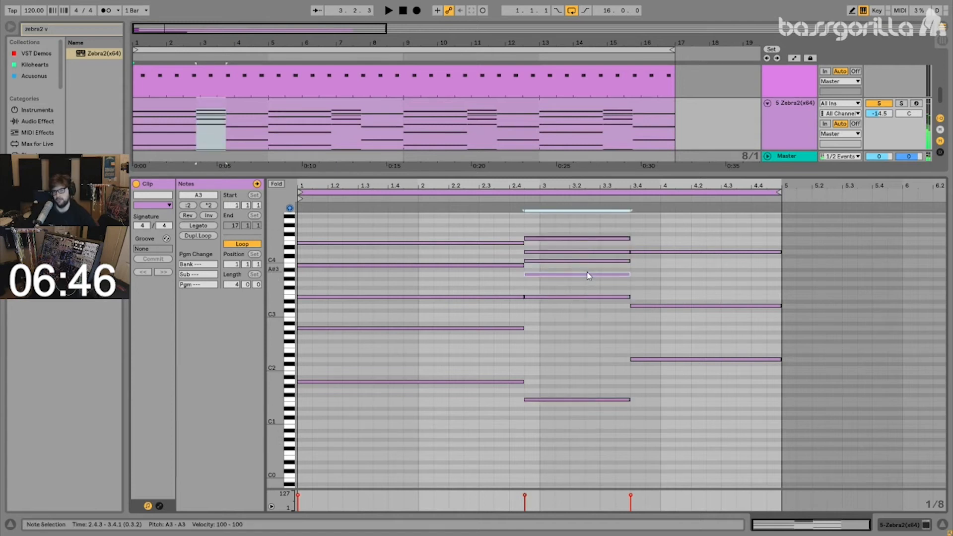
# - Move the second chord's top F4 note two octaves down to F2 and audition the chord
pyautogui.click(586, 252)
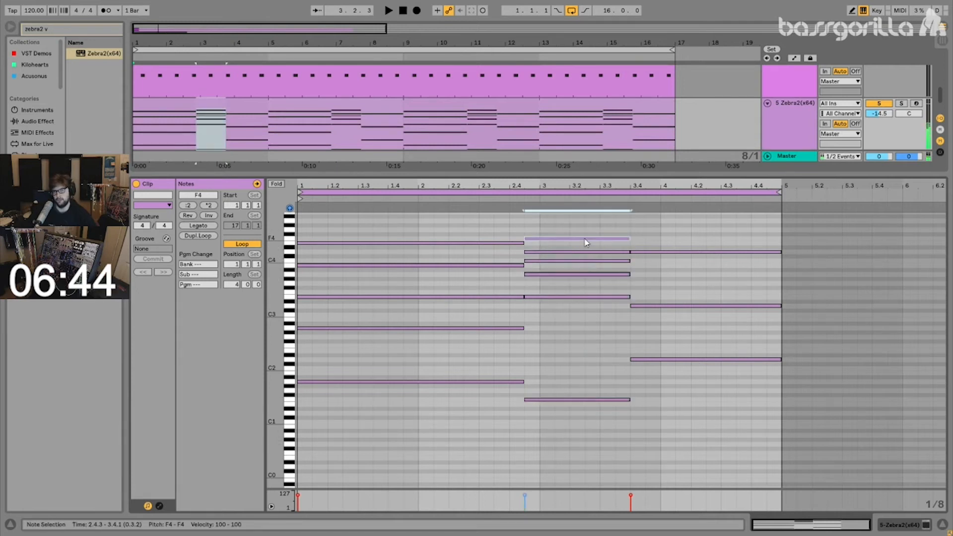
pyautogui.hotkey('shift', 'Down')
pyautogui.hotkey('shift', 'Down')
pyautogui.moveTo(586, 231); pyautogui.dragTo(587, 449)
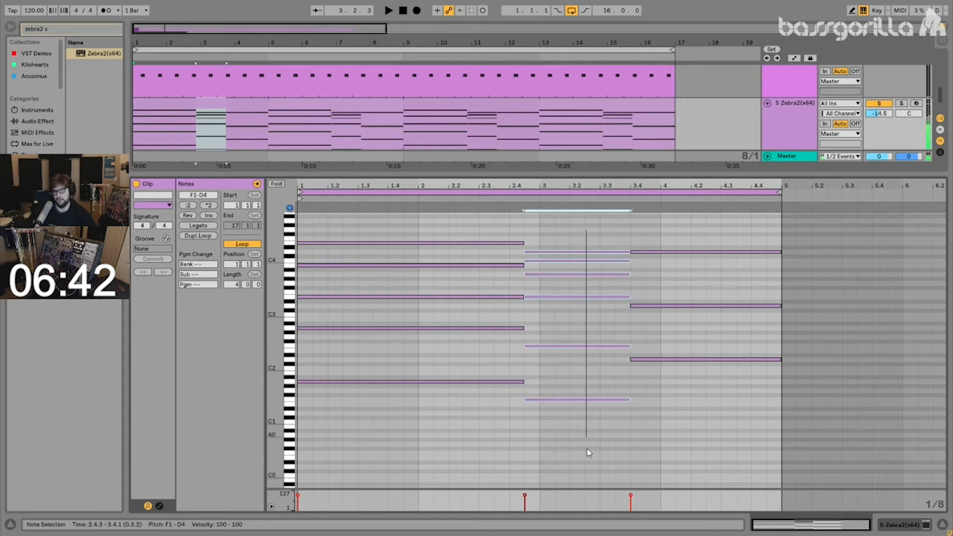
# - Voice the third chord as D1, A2, C3, E3, G3 and D4, and audition it
pyautogui.moveTo(676, 359); pyautogui.dragTo(674, 304)
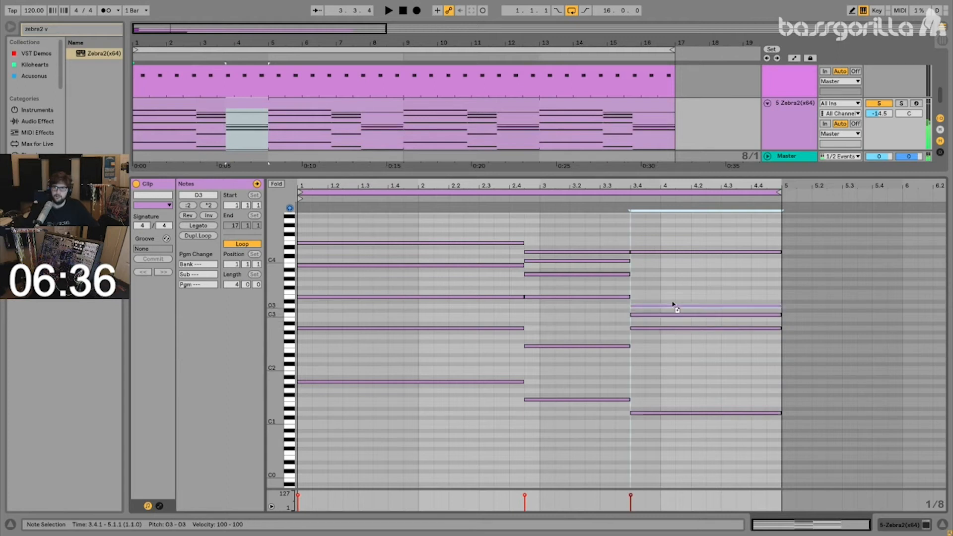
pyautogui.moveTo(685, 234); pyautogui.dragTo(686, 432)
pyautogui.moveTo(661, 292); pyautogui.dragTo(661, 312)
pyautogui.press('Up')
pyautogui.press('Up')
pyautogui.moveTo(680, 228); pyautogui.dragTo(683, 440)
# - Lower the third chord's A2 note to G2 and raise its bass note to D2
pyautogui.click(691, 314)
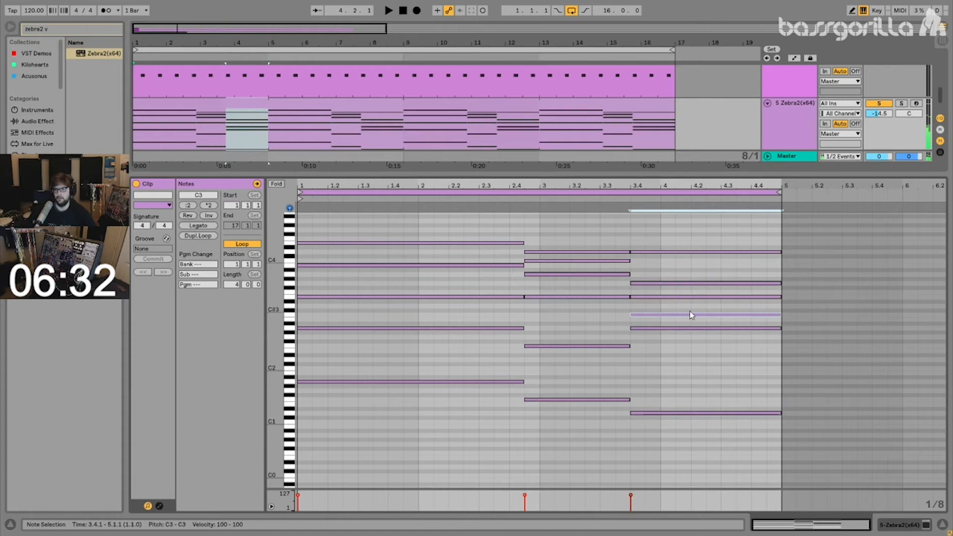
pyautogui.press('Down')
pyautogui.press('Down')
pyautogui.moveTo(697, 238); pyautogui.dragTo(682, 265)
pyautogui.hotkey('shift', 'Up')
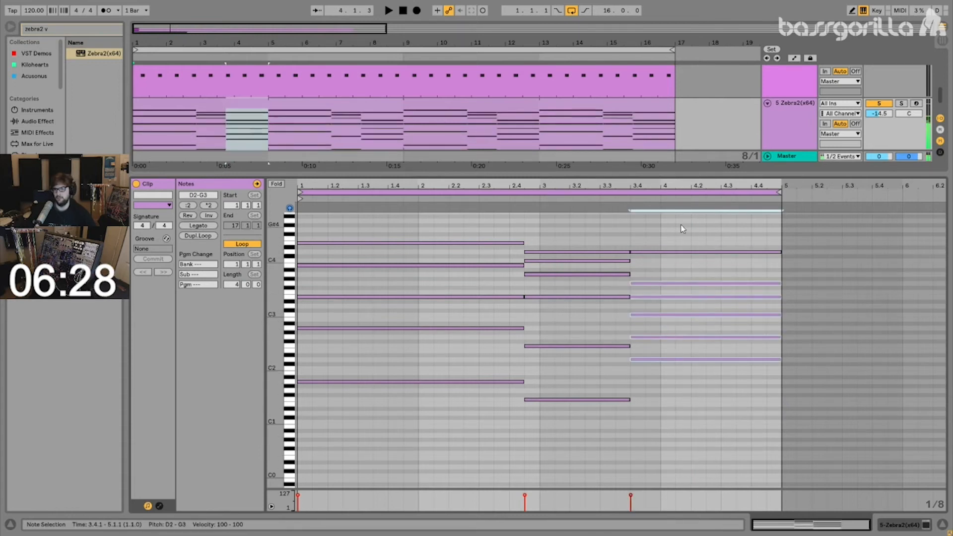
# - Raise the third chord's G3 to A3, E3 to F3, and C3 to D3
pyautogui.click(688, 285)
pyautogui.press('Up')
pyautogui.press('Up')
pyautogui.click(687, 296)
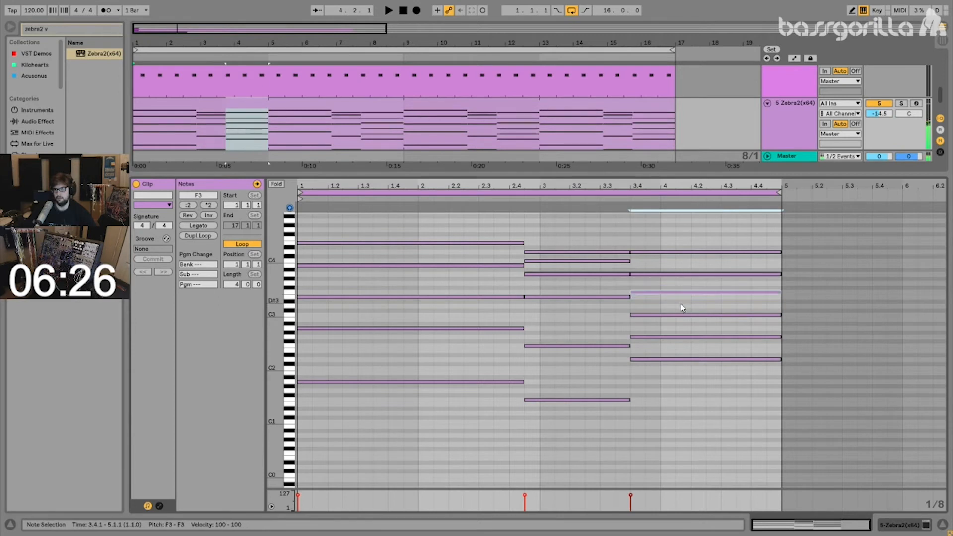
pyautogui.click(679, 315)
pyautogui.press('Up')
pyautogui.press('Up')
# - Transpose the third chord's G2 note down and audition all three chords
pyautogui.moveTo(674, 319); pyautogui.dragTo(679, 374)
pyautogui.press('Down')
pyautogui.press('Down')
pyautogui.press('Down')
pyautogui.press('Up')
pyautogui.moveTo(691, 237); pyautogui.dragTo(680, 381)
pyautogui.moveTo(500, 397); pyautogui.dragTo(497, 221)
pyautogui.moveTo(586, 430); pyautogui.dragTo(599, 210)
# - Set the third chord's two lowest notes to D1 and D2, and audition the chord
pyautogui.moveTo(691, 392); pyautogui.dragTo(684, 353)
pyautogui.press('Up')
pyautogui.hotkey('shift', 'Down')
pyautogui.moveTo(692, 430); pyautogui.dragTo(704, 214)
pyautogui.moveTo(693, 394); pyautogui.dragTo(697, 323)
pyautogui.hotkey('shift', 'Down')
pyautogui.press('Down')
pyautogui.press('Down')
pyautogui.press('Down')
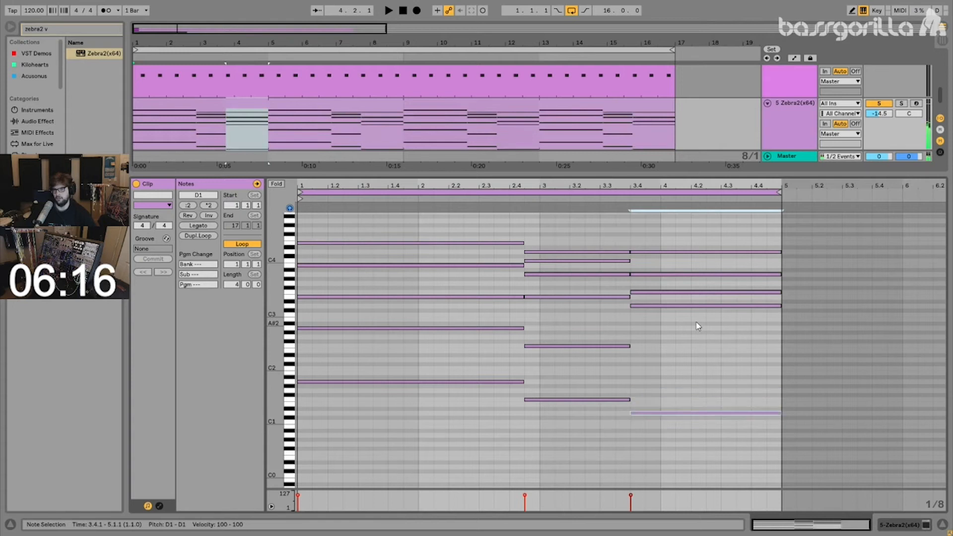
pyautogui.moveTo(692, 430); pyautogui.dragTo(703, 258)
pyautogui.moveTo(698, 335); pyautogui.dragTo(699, 263)
# - Play the track, give the arrangement more room, and lower track 5's volume to -20.1 dB
pyautogui.press('space')
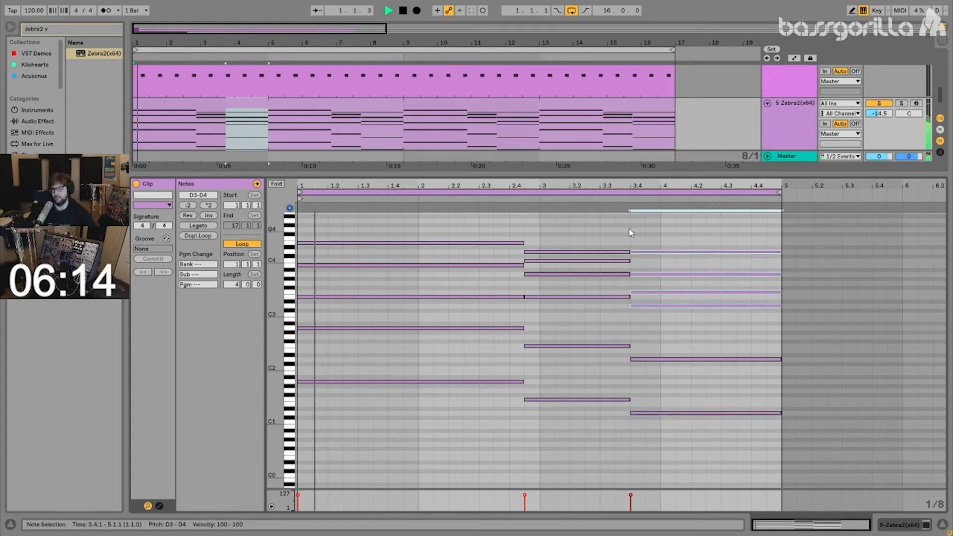
pyautogui.click(632, 232)
pyautogui.moveTo(878, 114); pyautogui.dragTo(873, 121)
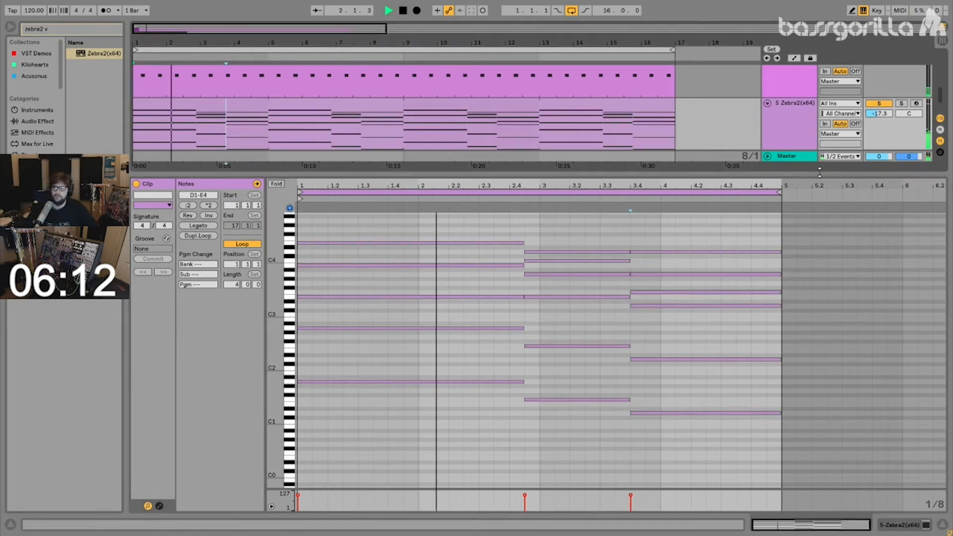
pyautogui.moveTo(705, 174); pyautogui.dragTo(695, 378)
pyautogui.moveTo(879, 300); pyautogui.dragTo(880, 308)
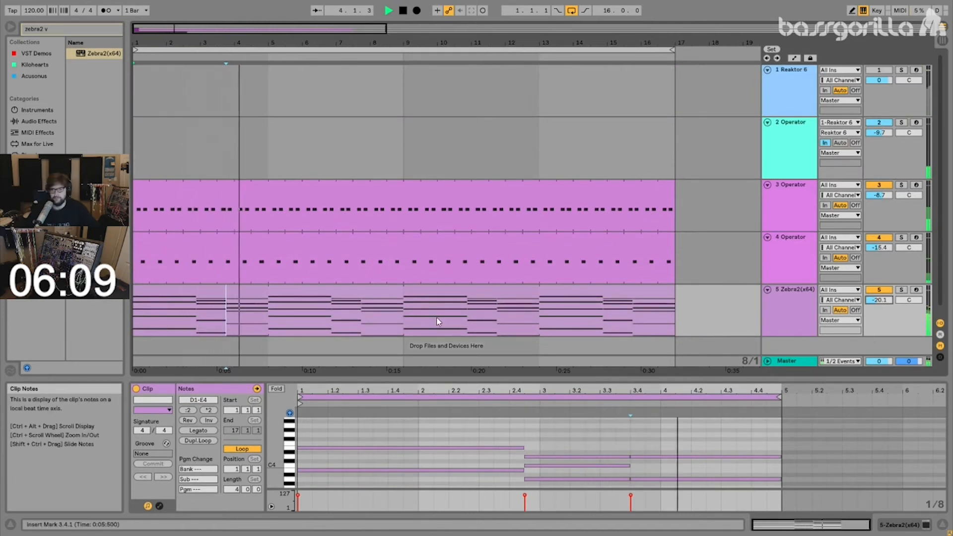
# - Open the Reaktor 6 instrument window on track 1 and stop playback
pyautogui.click(323, 294)
pyautogui.click(787, 123)
pyautogui.click(788, 75)
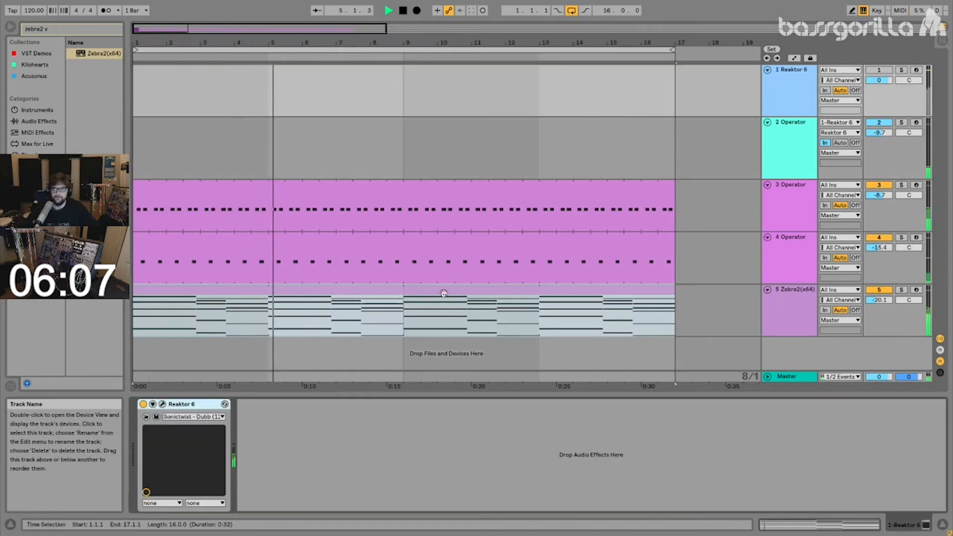
pyautogui.click(163, 405)
pyautogui.press('space')
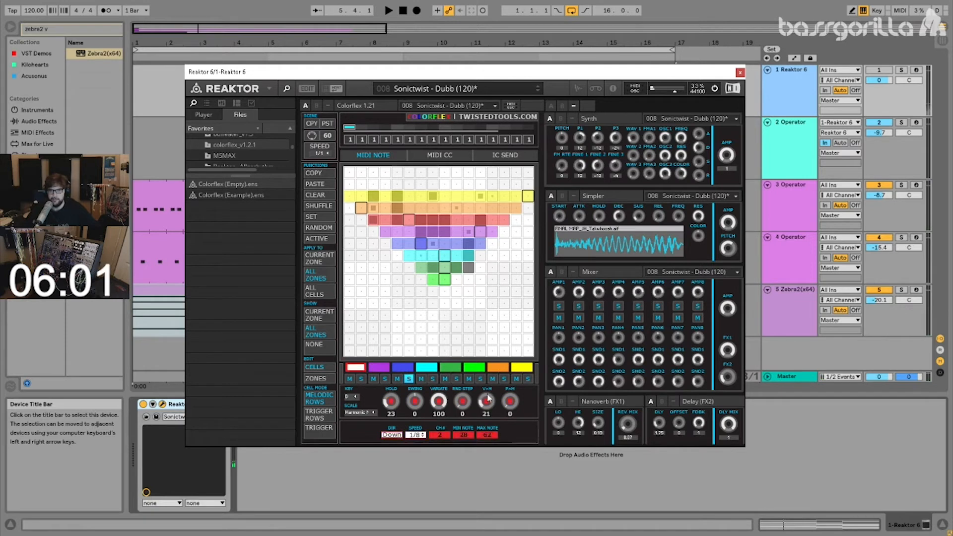
# - Set the red zone's V+H amount to 0 in Colorflex and check the settings of the other colour zones
pyautogui.click(379, 368)
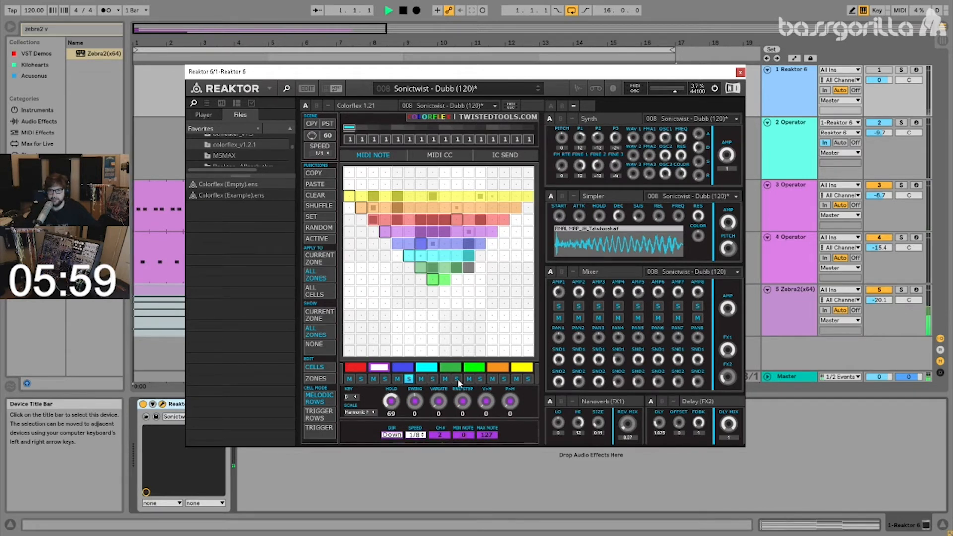
pyautogui.click(402, 368)
pyautogui.click(426, 368)
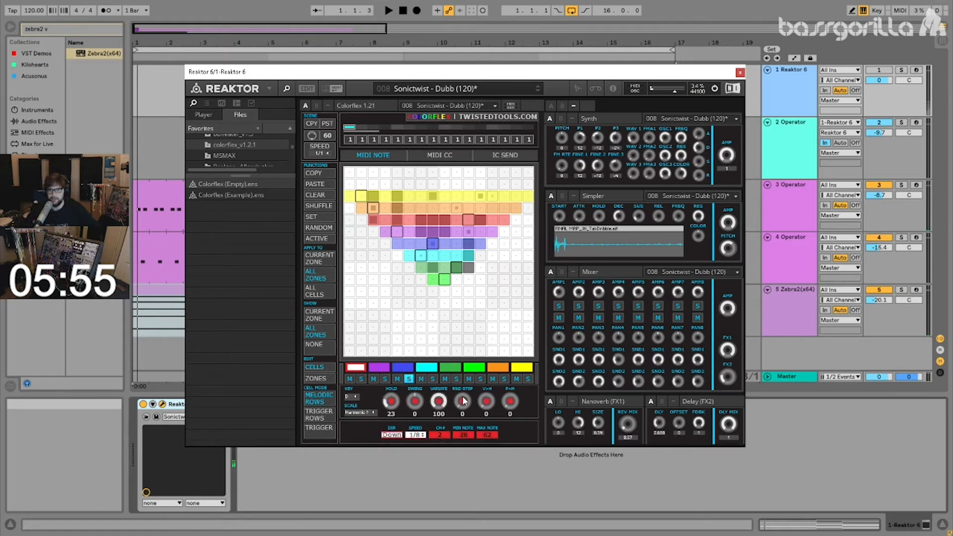
pyautogui.click(427, 370)
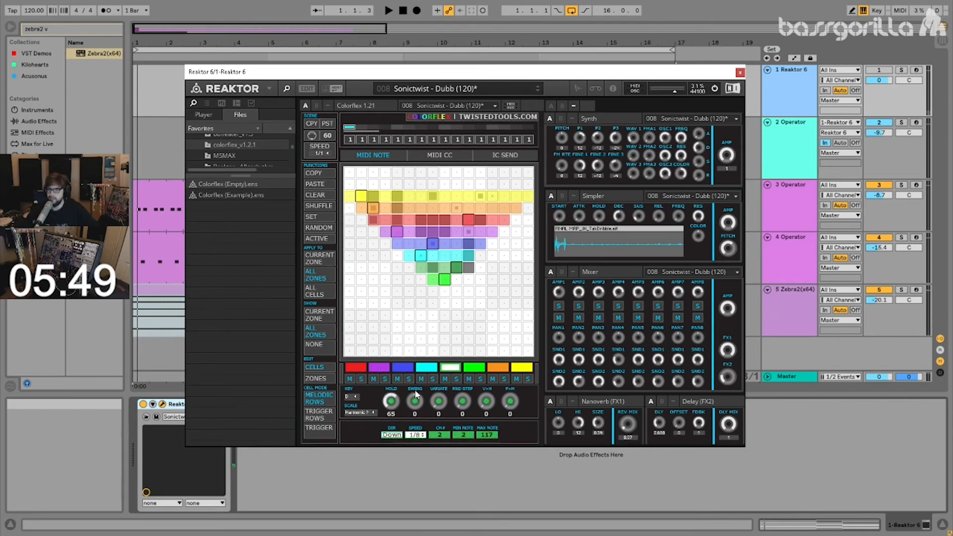
# - Close the Reaktor window and set track 2's volume to -13.3 dB and track 5's to -17.5 dB during playback
pyautogui.press('space')
pyautogui.moveTo(881, 130); pyautogui.dragTo(880, 139)
pyautogui.click(740, 72)
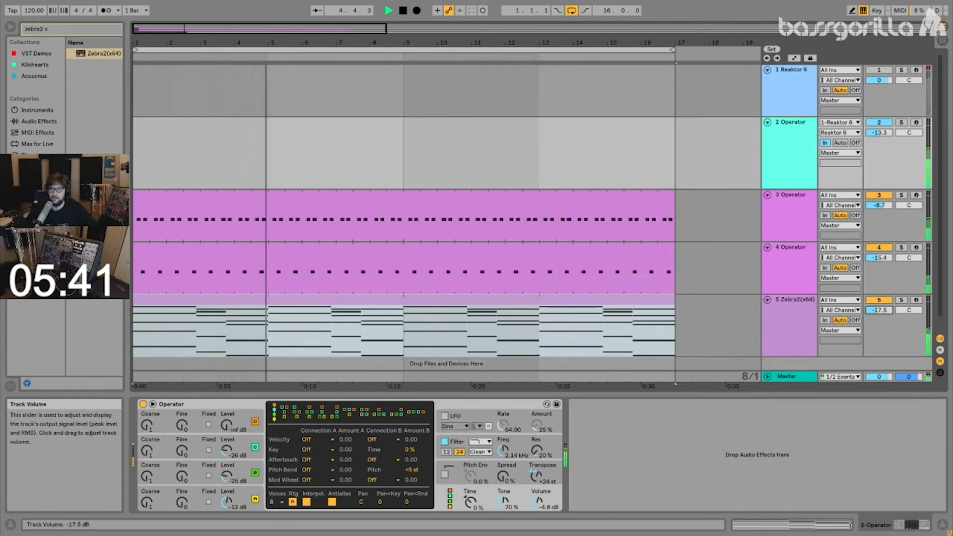
pyautogui.moveTo(879, 311); pyautogui.dragTo(880, 304)
# - Reduce the height of track 2's lane and show track 5's Zebra2 device
pyautogui.doubleClick(794, 318)
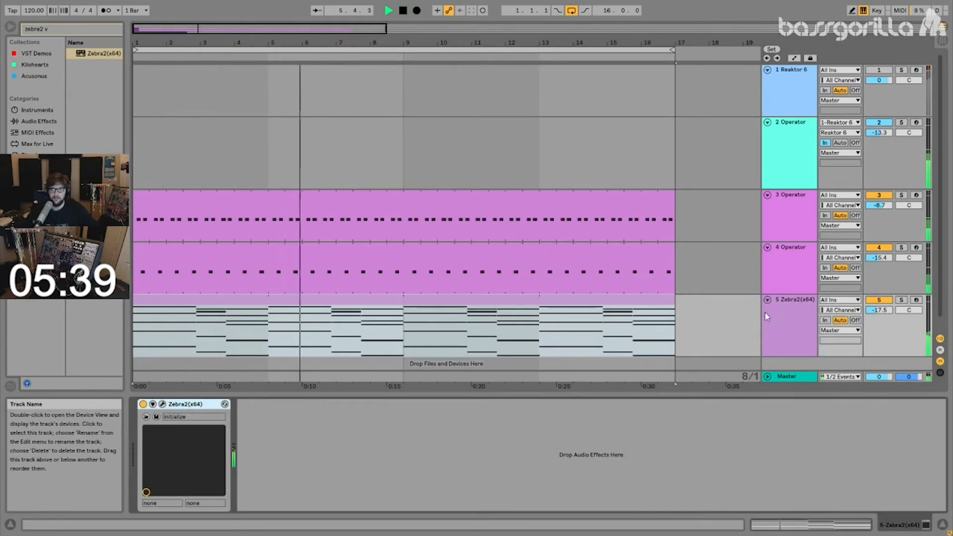
pyautogui.click(804, 157)
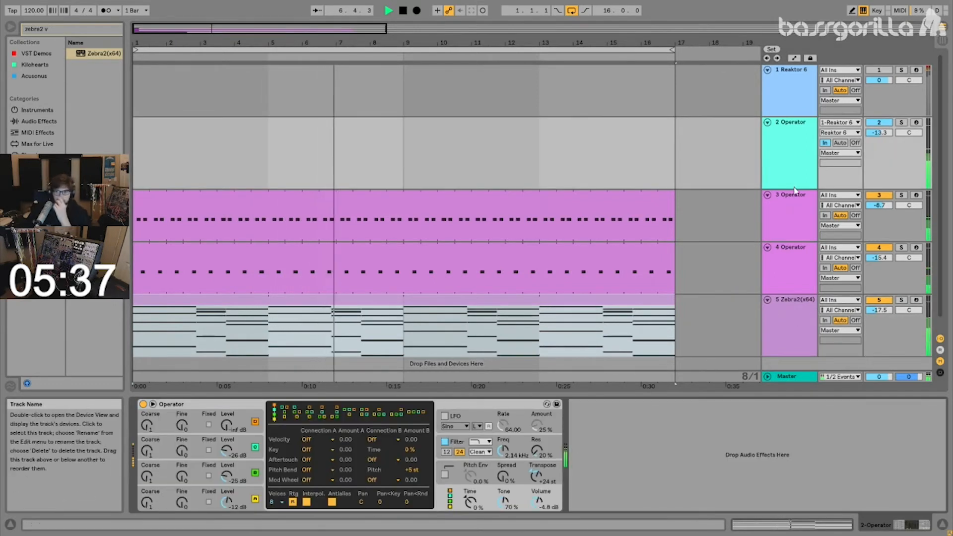
pyautogui.moveTo(794, 190); pyautogui.dragTo(795, 168)
pyautogui.click(789, 318)
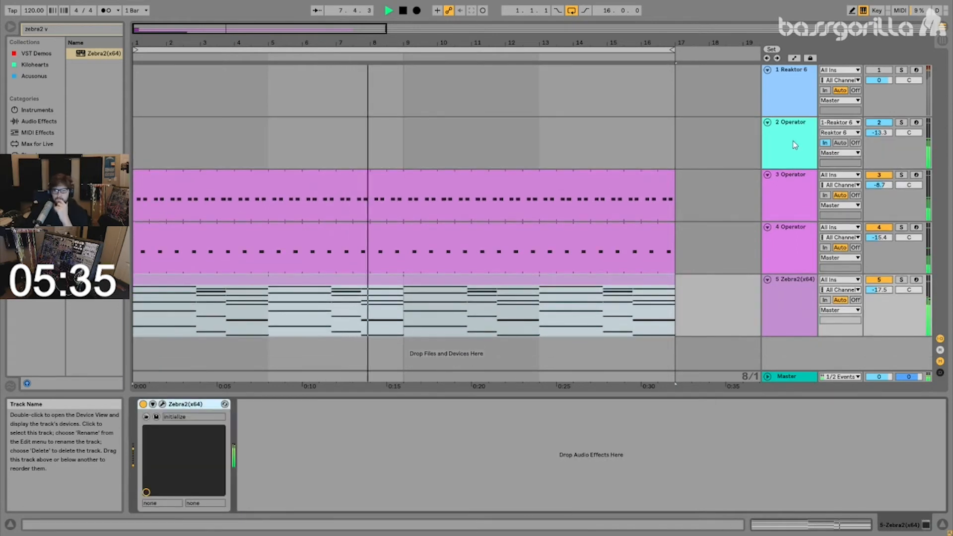
# - Open the Zebra2 MIDI clip on track 5, stop playback and enlarge its note editor around bar 9
pyautogui.click(435, 283)
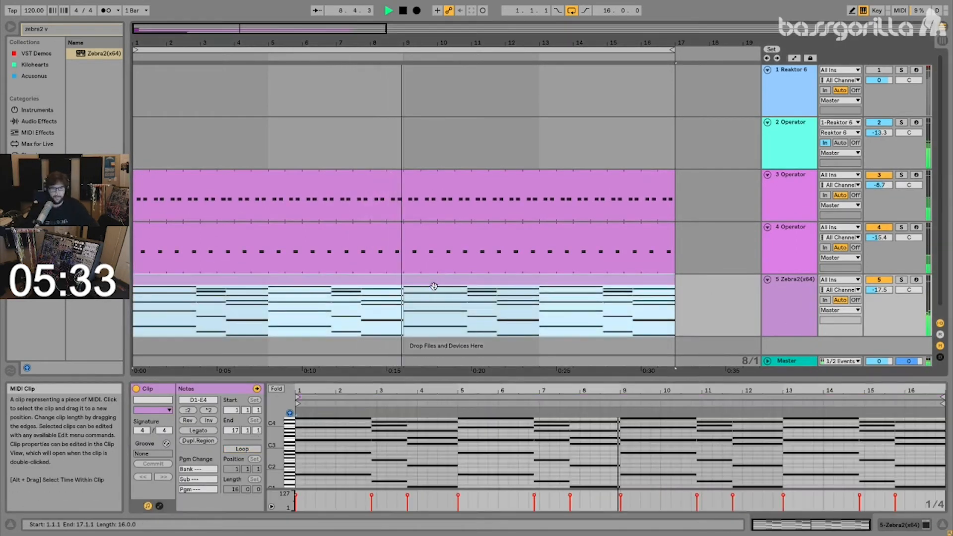
pyautogui.press('space')
pyautogui.moveTo(632, 379); pyautogui.dragTo(616, 297)
pyautogui.click(406, 224)
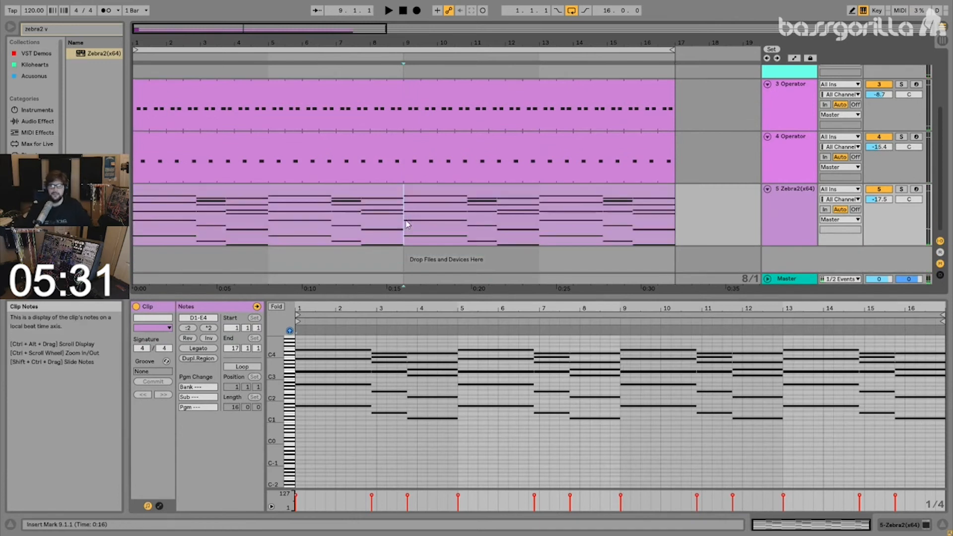
pyautogui.click(671, 406)
pyautogui.moveTo(686, 298); pyautogui.dragTo(689, 273)
# - Shorten the chord before bar 9 to end at 8.4.1 and move the following chord there with D2 as its lowest note
pyautogui.moveTo(543, 336); pyautogui.dragTo(532, 431)
pyautogui.hotkey('shift', 'Left')
pyautogui.hotkey('shift', 'Left')
pyautogui.press('Left')
pyautogui.moveTo(593, 335); pyautogui.dragTo(580, 401)
pyautogui.press('Left')
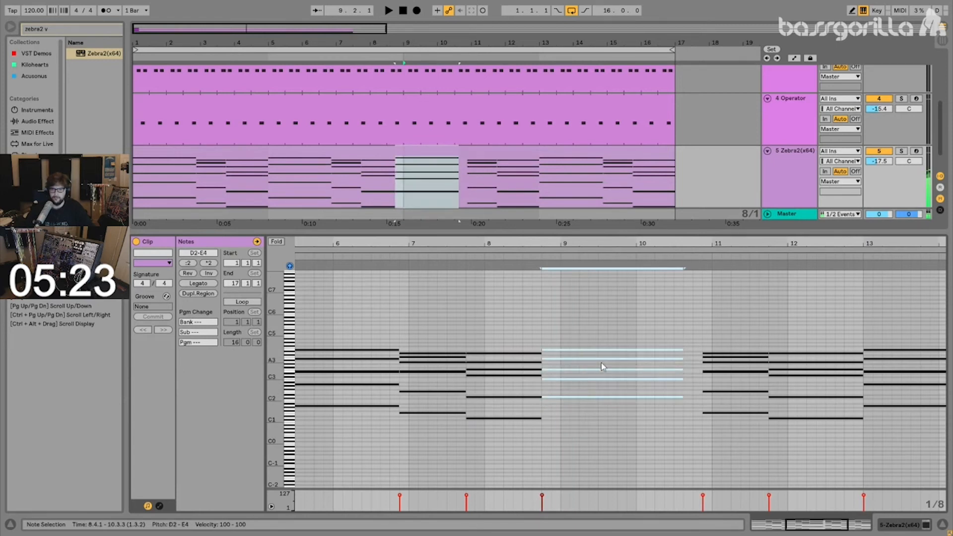
# - Revoice the chord at 8.4.1 by raising its B3 to C4 and its second-lowest note to D4
pyautogui.click(598, 365)
pyautogui.moveTo(597, 359); pyautogui.dragTo(595, 341)
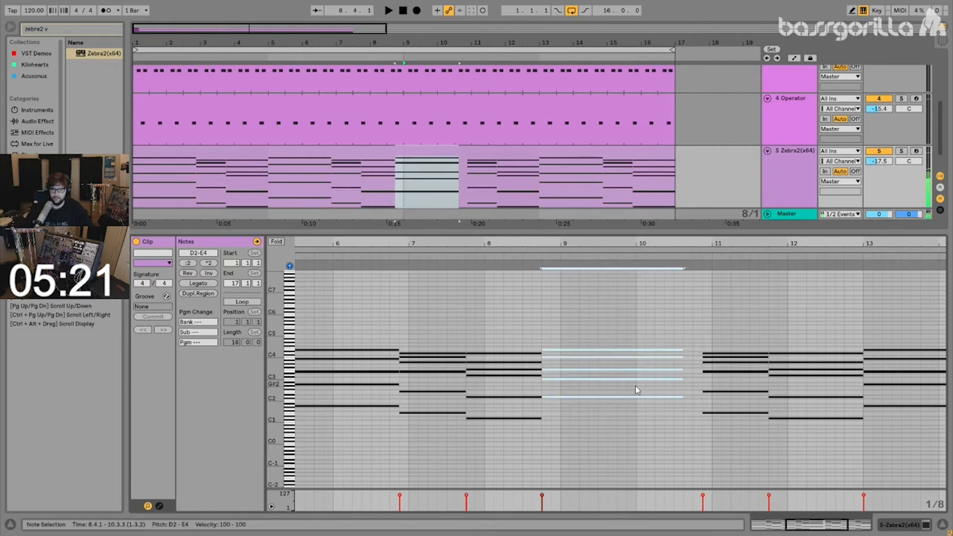
pyautogui.click(594, 395)
pyautogui.moveTo(578, 380); pyautogui.dragTo(586, 353)
pyautogui.moveTo(598, 314); pyautogui.dragTo(587, 430)
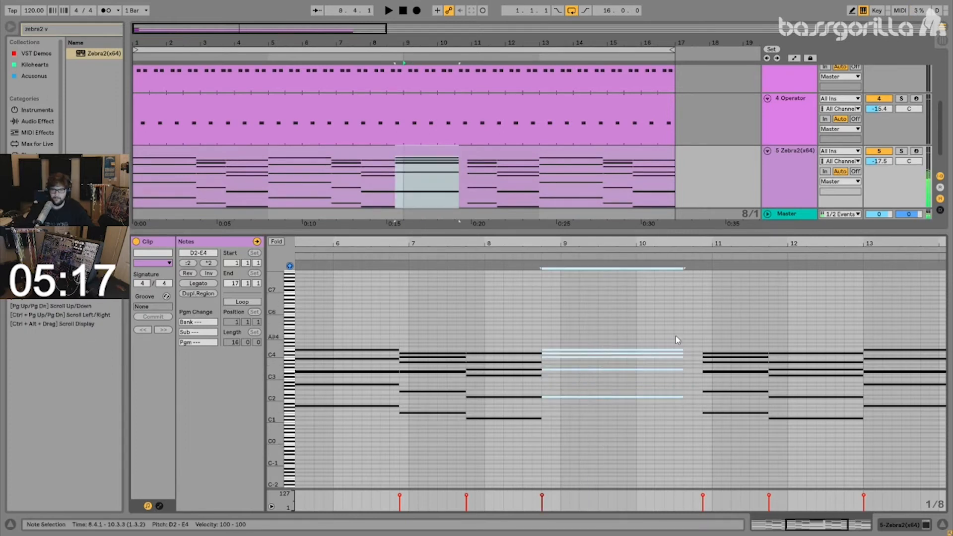
# - Shorten the 8.4.1 chord to end at 9.4.1, duplicate it directly behind itself and stop playback
pyautogui.moveTo(683, 351); pyautogui.dragTo(609, 344)
pyautogui.moveTo(635, 342); pyautogui.dragTo(617, 343)
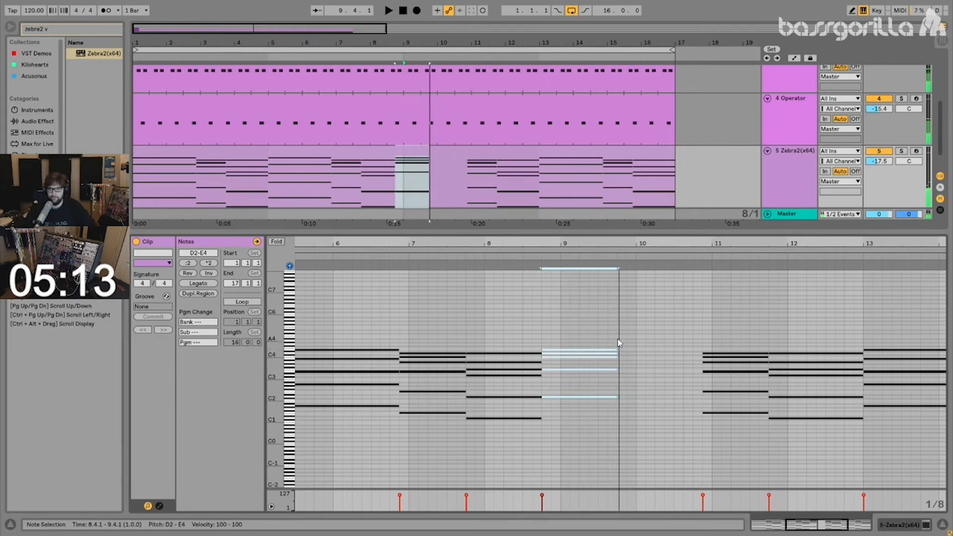
pyautogui.hotkey('ctrl', 'd')
pyautogui.press('space')
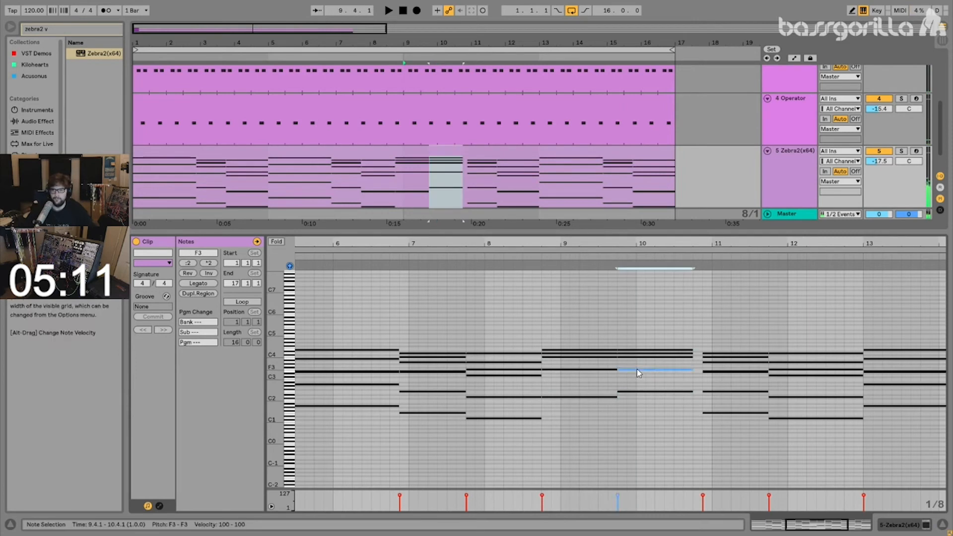
# - Lower the bass note of the duplicated chord by an octave to F1
pyautogui.moveTo(643, 416); pyautogui.dragTo(645, 354)
pyautogui.moveTo(659, 430); pyautogui.dragTo(659, 431)
pyautogui.moveTo(656, 421); pyautogui.dragTo(656, 366)
pyautogui.hotkey('shift', 'Down')
# - Lower an inner note of the duplicated chord to G3, beneath its D4 and E4
pyautogui.moveTo(662, 302); pyautogui.dragTo(648, 355)
pyautogui.press('Down')
pyautogui.press('Down')
pyautogui.press('Down')
pyautogui.press('Down')
pyautogui.press('Down')
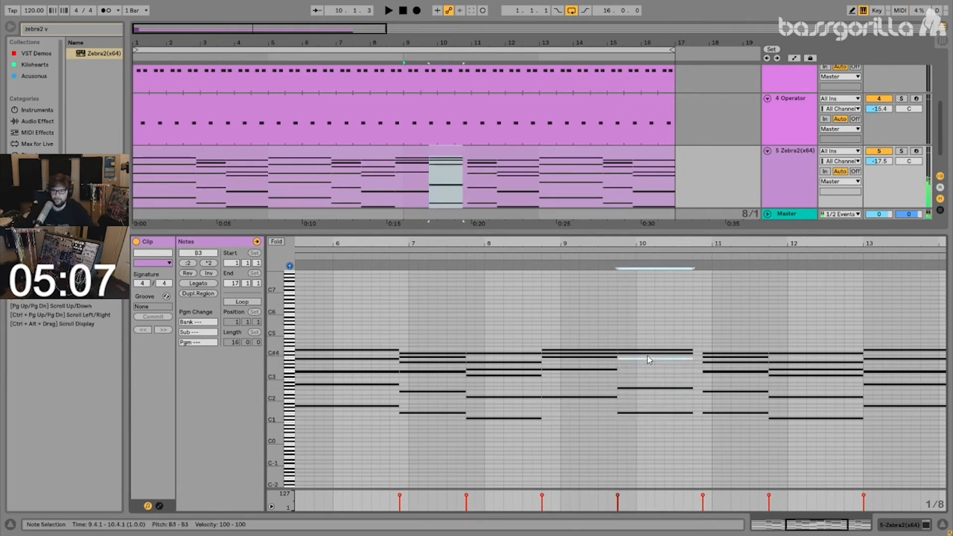
pyautogui.moveTo(657, 321); pyautogui.dragTo(656, 356)
pyautogui.moveTo(576, 300); pyautogui.dragTo(574, 439)
pyautogui.moveTo(658, 302); pyautogui.dragTo(654, 435)
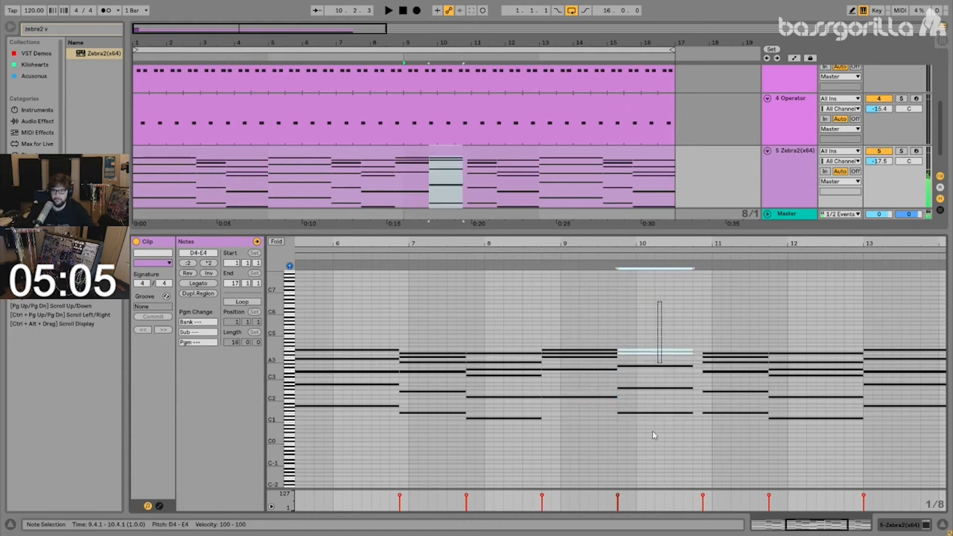
# - Try the duplicated chord with higher bass notes, raising its lowest note to A1
pyautogui.moveTo(641, 370); pyautogui.dragTo(639, 401)
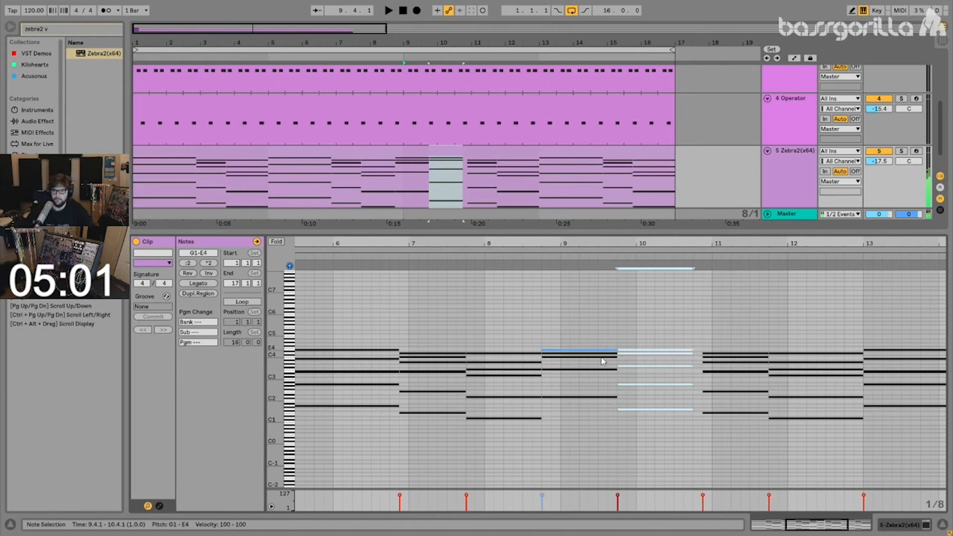
pyautogui.moveTo(603, 417); pyautogui.dragTo(607, 335)
pyautogui.moveTo(638, 434); pyautogui.dragTo(633, 403)
pyautogui.press('Up')
pyautogui.press('Up')
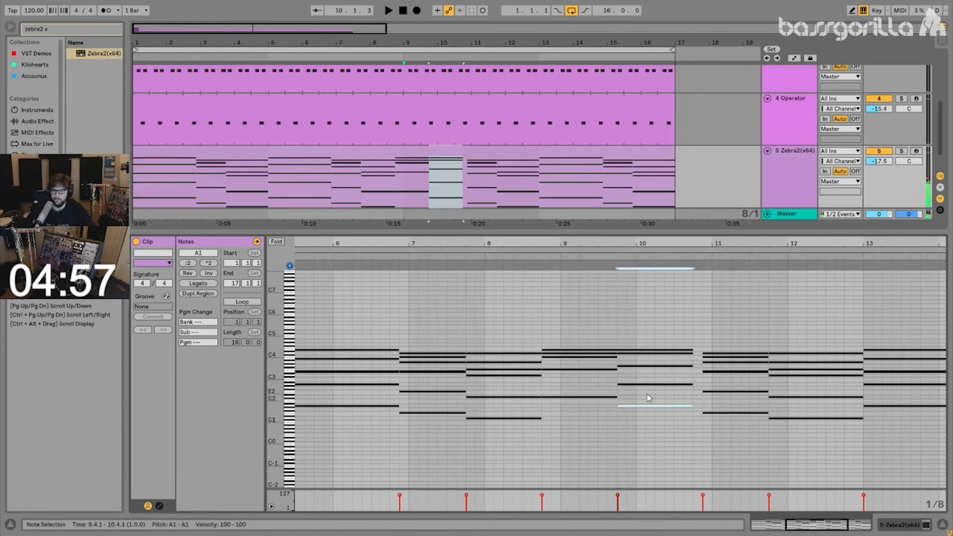
# - Check the bass notes of the preceding chords and lower the 9.4.1 chord's two bass notes to F1 and F2
pyautogui.moveTo(508, 428); pyautogui.dragTo(512, 408)
pyautogui.moveTo(359, 424); pyautogui.dragTo(362, 400)
pyautogui.moveTo(436, 427); pyautogui.dragTo(435, 407)
pyautogui.moveTo(483, 438); pyautogui.dragTo(490, 410)
pyautogui.moveTo(557, 422); pyautogui.dragTo(564, 396)
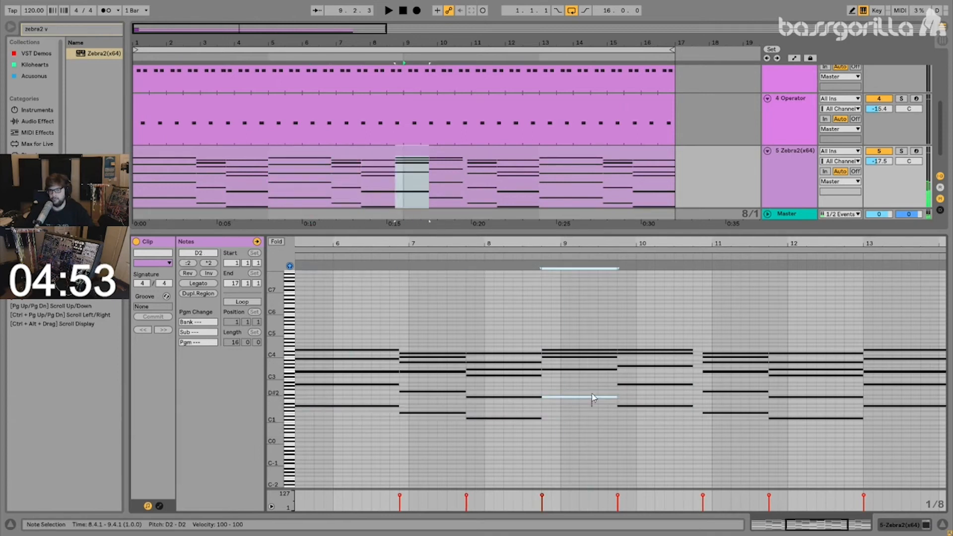
pyautogui.click(630, 402)
pyautogui.moveTo(629, 394); pyautogui.dragTo(631, 382)
pyautogui.hotkey('shift', 'Down')
pyautogui.press('Down')
pyautogui.press('Down')
pyautogui.press('Down')
pyautogui.press('Down')
pyautogui.hotkey('shift', 'Up')
# - Revoice the upper notes of the chords at 8.4.1 and 9.4.1, moving their inner voices lower beneath E4
pyautogui.moveTo(649, 443); pyautogui.dragTo(660, 335)
pyautogui.moveTo(580, 433); pyautogui.dragTo(593, 302)
pyautogui.moveTo(652, 449); pyautogui.dragTo(658, 328)
pyautogui.moveTo(659, 319); pyautogui.dragTo(638, 370)
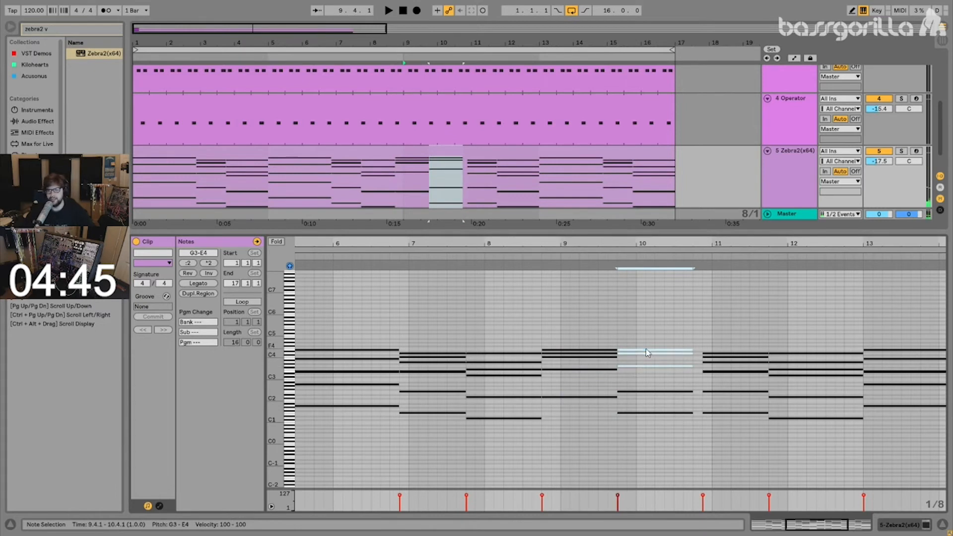
pyautogui.moveTo(657, 332); pyautogui.dragTo(652, 374)
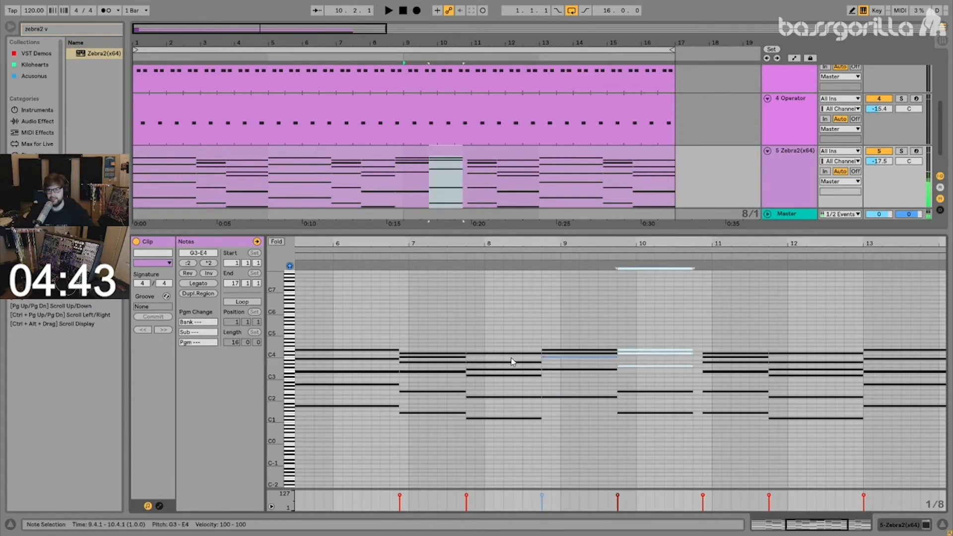
pyautogui.moveTo(582, 433); pyautogui.dragTo(591, 311)
pyautogui.click(212, 274)
pyautogui.moveTo(504, 308); pyautogui.dragTo(492, 453)
pyautogui.moveTo(574, 301); pyautogui.dragTo(578, 428)
pyautogui.moveTo(650, 303); pyautogui.dragTo(648, 451)
# - Play the clip from the start and set track 2's volume to -12.9 dB
pyautogui.click(389, 189)
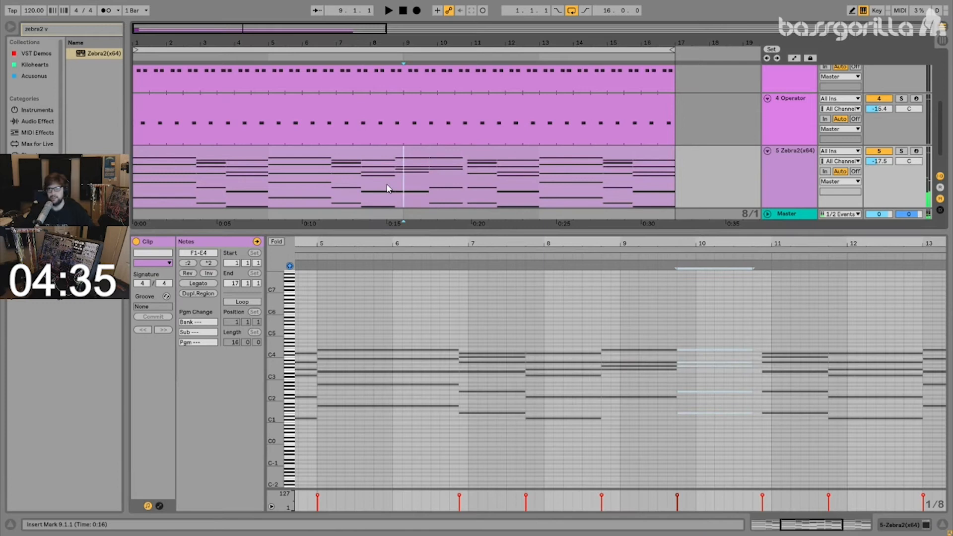
pyautogui.click(401, 151)
pyautogui.press('space')
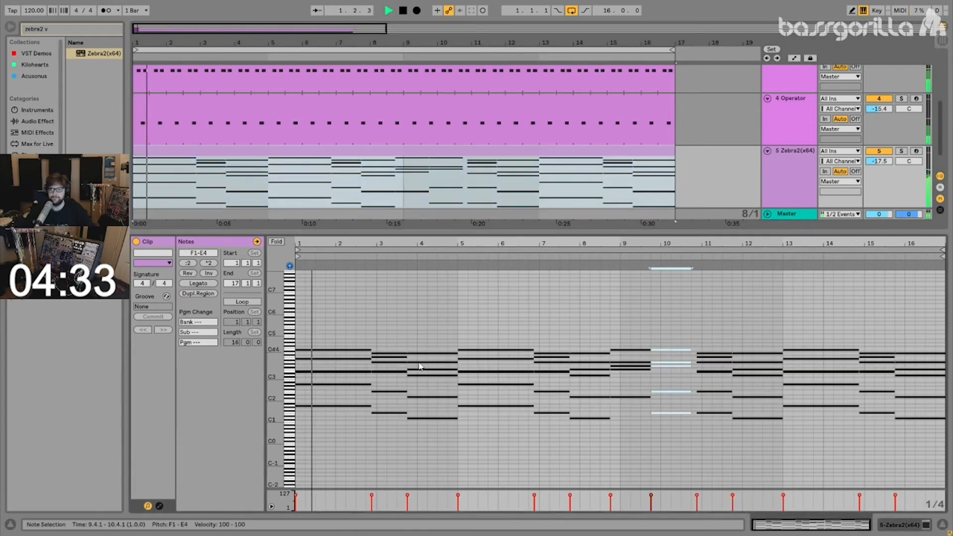
pyautogui.scroll(4, 845, 134)
pyautogui.moveTo(879, 133); pyautogui.dragTo(879, 136)
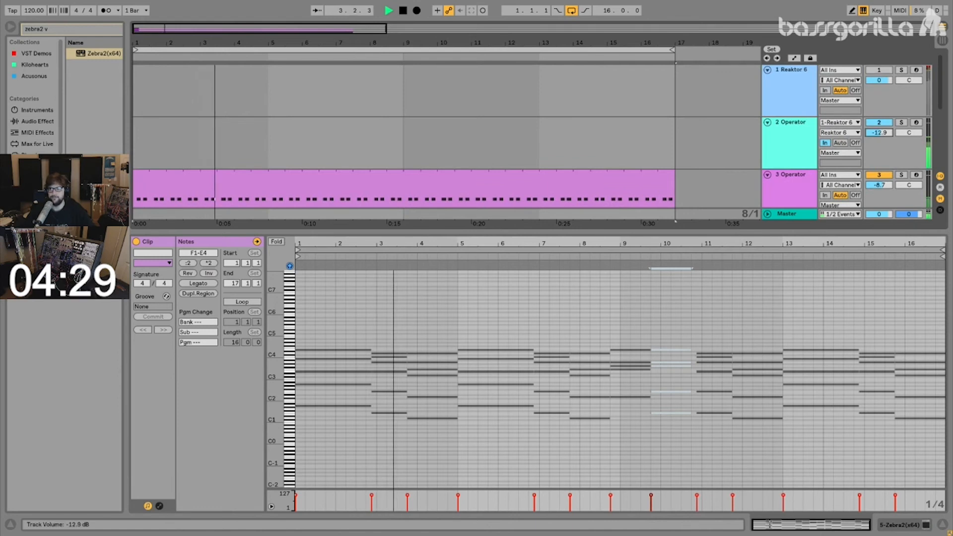
# - Show track 5's Zebra2 device, open its instrument window for a look and close it again
pyautogui.scroll(-4, 794, 200)
pyautogui.doubleClick(790, 133)
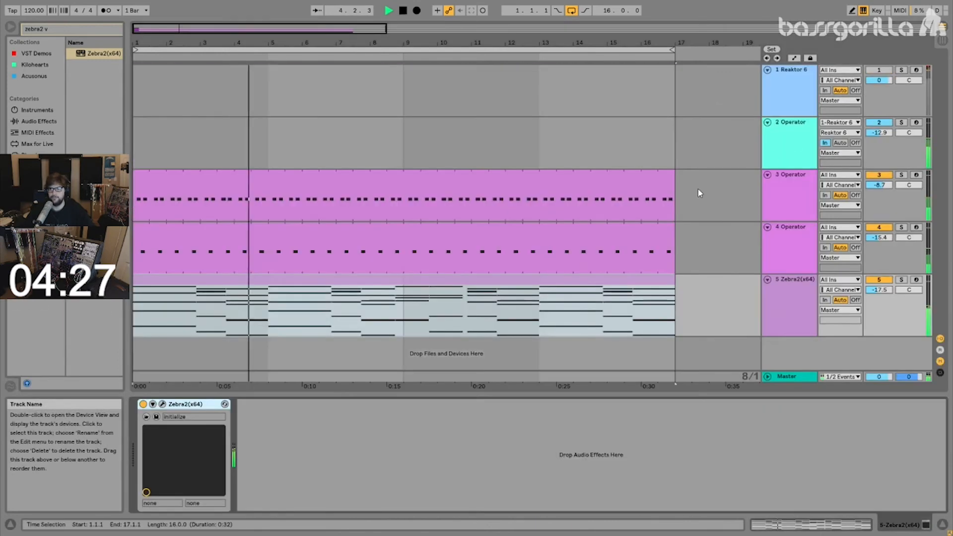
pyautogui.click(162, 404)
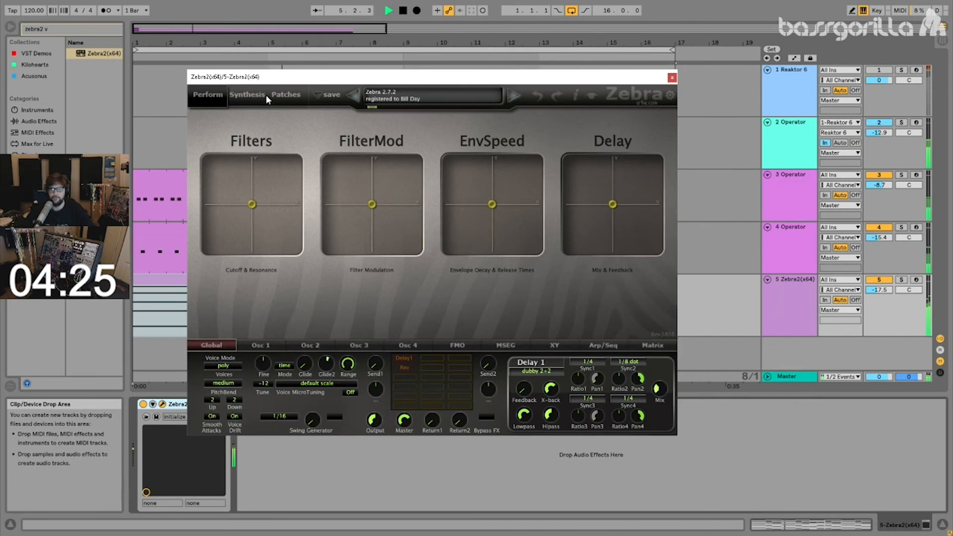
pyautogui.click(672, 78)
# - Reopen track 5's clip, stop playback and set the velocity of all its notes to 48
pyautogui.doubleClick(502, 280)
pyautogui.click(372, 484)
pyautogui.press('space')
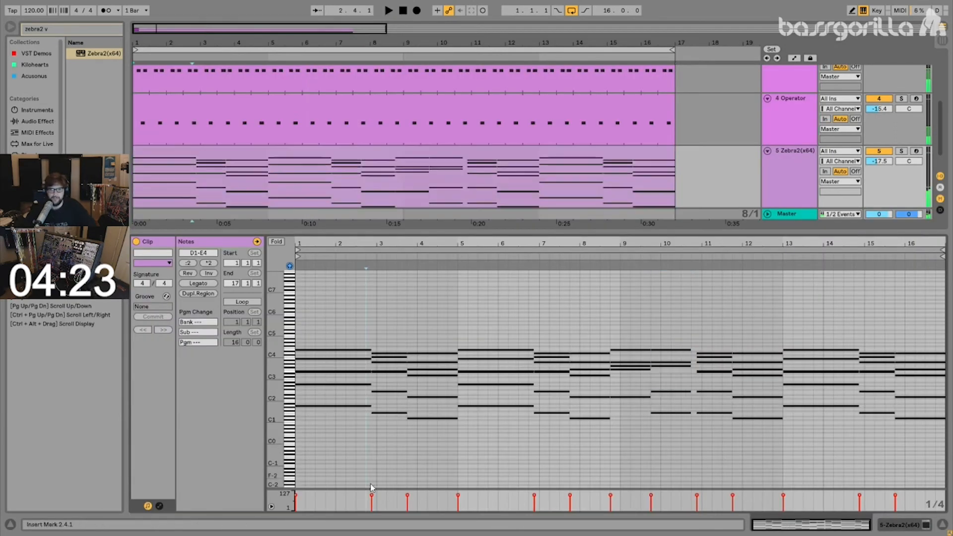
pyautogui.hotkey('ctrl', 'a')
pyautogui.click(417, 328)
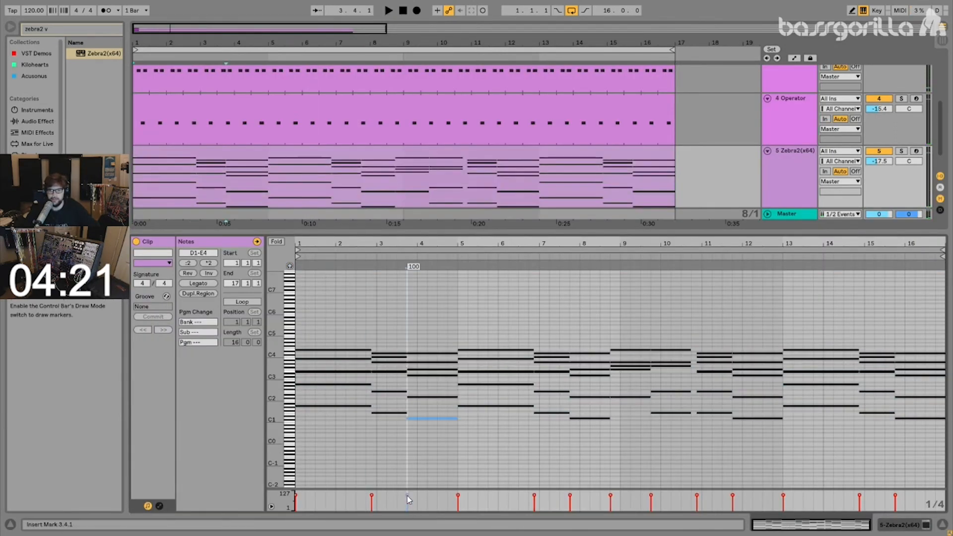
pyautogui.hotkey('ctrl', 'a')
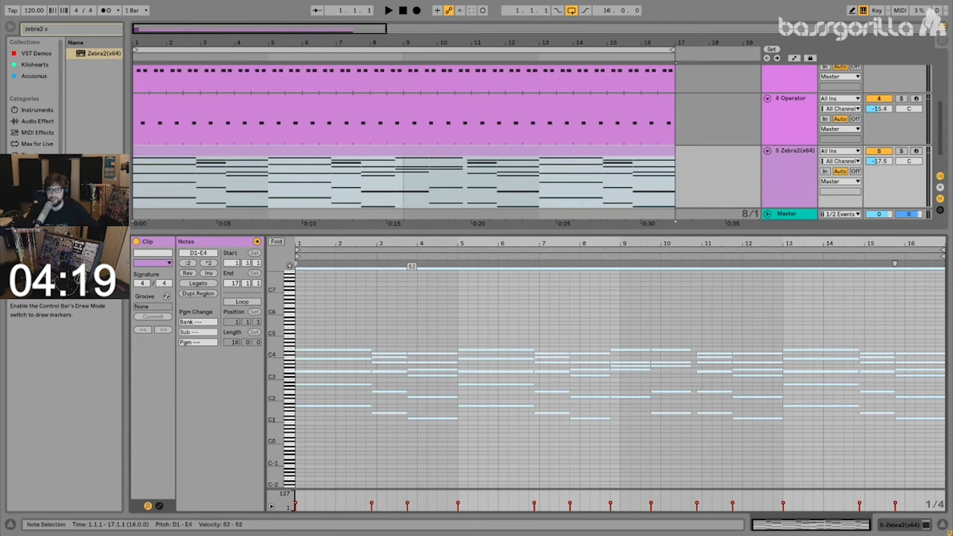
# - Set track 5's volume to -15.1 dB and track 4's to -14.5 dB during playback
pyautogui.moveTo(879, 161)
pyautogui.mouseDown()
pyautogui.moveTo(879, 153)
pyautogui.moveTo(879, 161)
pyautogui.mouseUp()
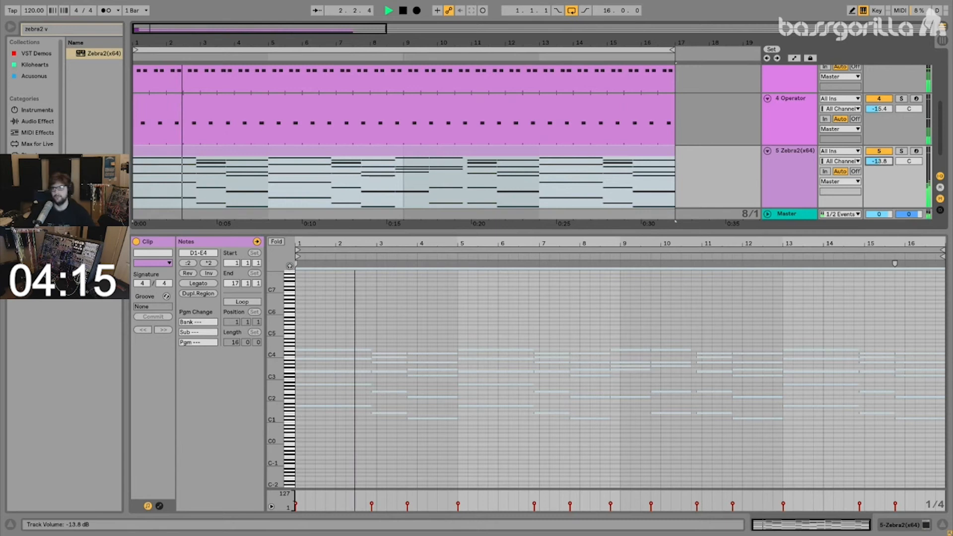
pyautogui.moveTo(891, 113); pyautogui.dragTo(891, 113)
pyautogui.moveTo(879, 162); pyautogui.dragTo(874, 170)
pyautogui.click(417, 152)
pyautogui.click(507, 319)
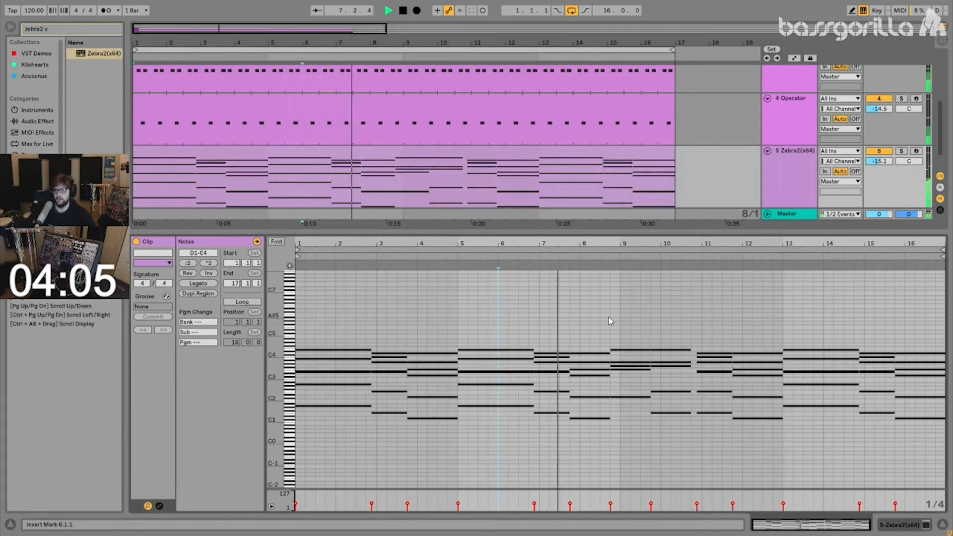
# - Move the two new chords to start at 9.1.1 and extend the preceding chord up to bar 9
pyautogui.click(641, 320)
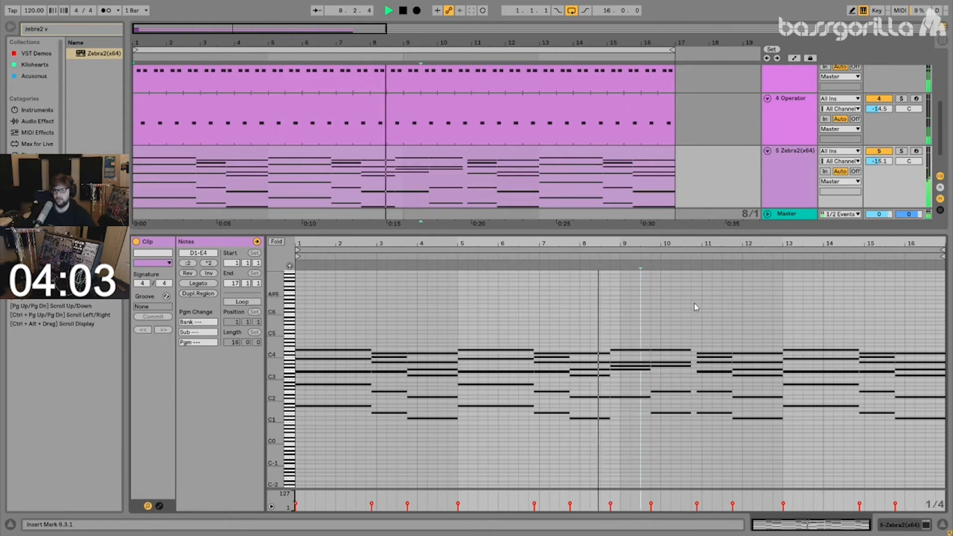
pyautogui.moveTo(717, 244); pyautogui.dragTo(717, 274)
pyautogui.moveTo(519, 336); pyautogui.dragTo(602, 439)
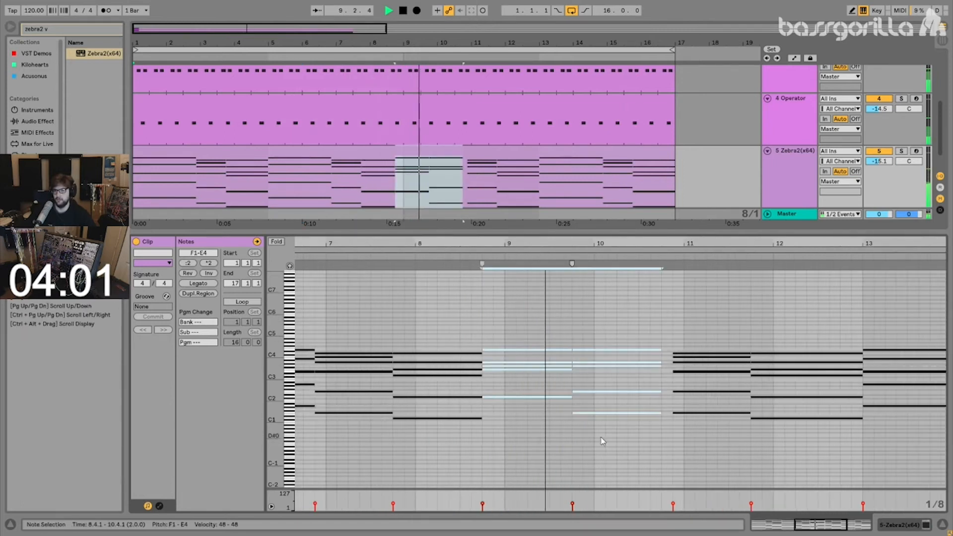
pyautogui.press('Right')
pyautogui.press('Right')
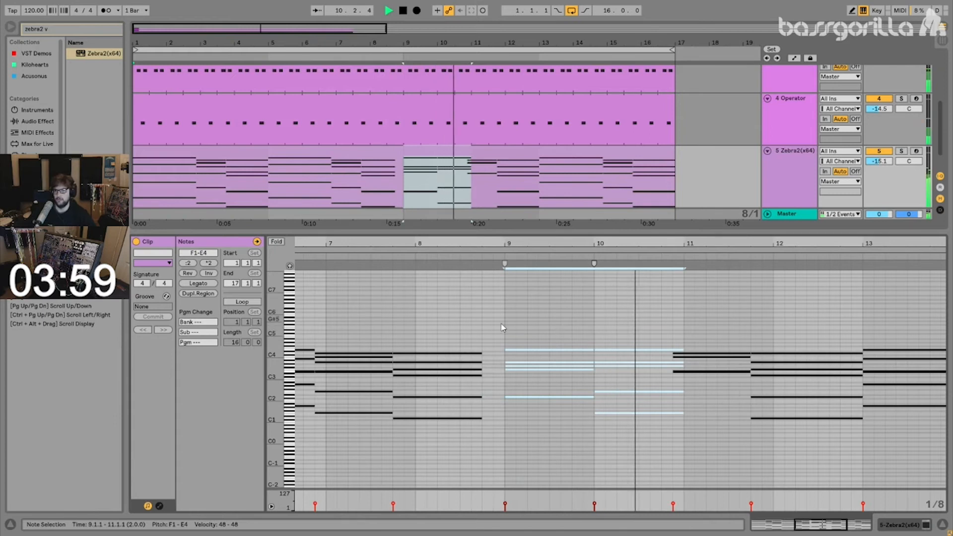
pyautogui.moveTo(501, 327); pyautogui.dragTo(469, 432)
pyautogui.hotkey('shift', 'Right')
pyautogui.hotkey('shift', 'Right')
# - Start the E3–D4 notes at 11.1.1 and fit the following D1–D4 chord from 11.4.3 to bar 13 without a gap
pyautogui.moveTo(692, 320); pyautogui.dragTo(706, 387)
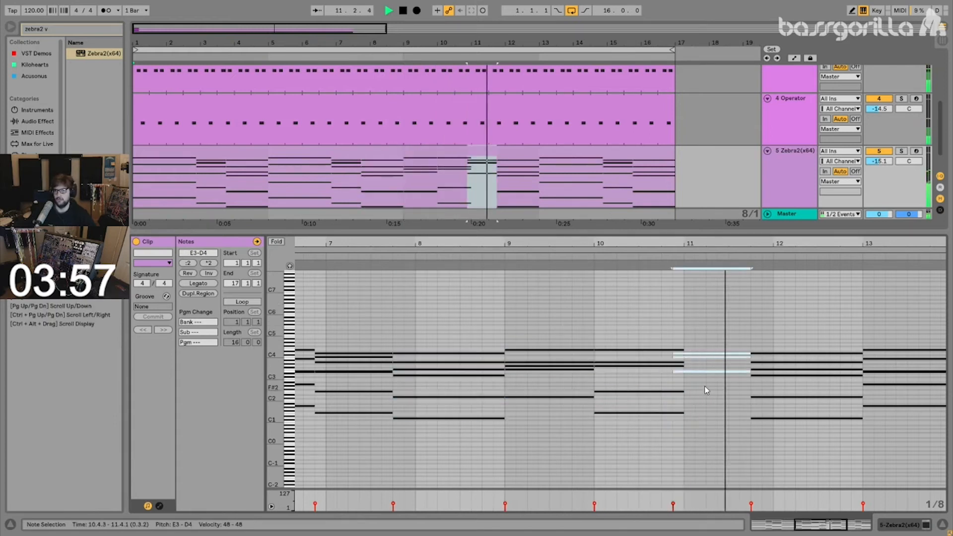
pyautogui.press('Right')
pyautogui.hotkey('shift', 'Left')
pyautogui.moveTo(843, 308); pyautogui.dragTo(804, 449)
pyautogui.press('Right')
pyautogui.press('Right')
pyautogui.hotkey('shift', 'Left')
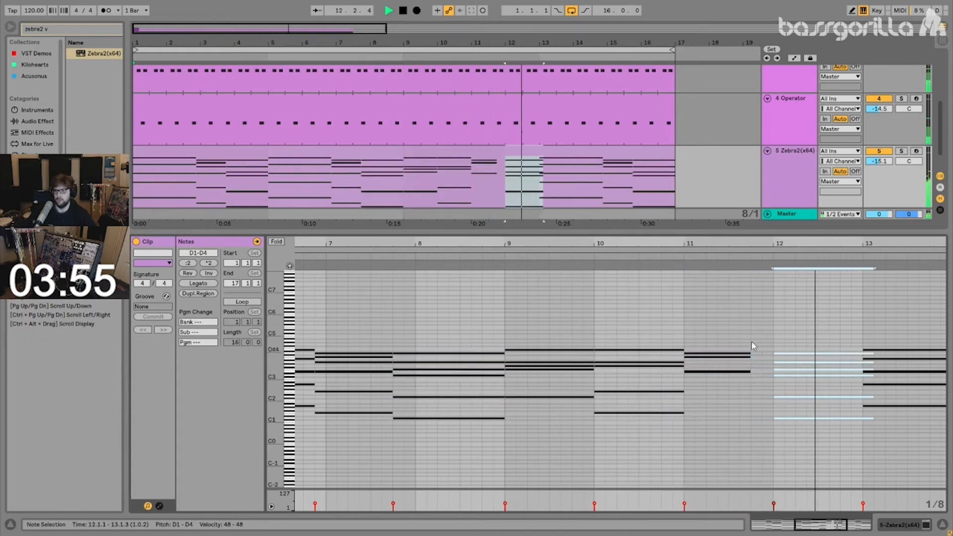
pyautogui.press('Left')
pyautogui.moveTo(729, 317); pyautogui.dragTo(718, 385)
pyautogui.hotkey('shift', 'Right')
# - Raise the whole chord at 14.4.3 by eight semitones
pyautogui.moveTo(806, 243); pyautogui.dragTo(790, 198)
pyautogui.moveTo(881, 329); pyautogui.dragTo(870, 436)
pyautogui.press('Up')
pyautogui.press('Up')
pyautogui.press('Up')
pyautogui.press('Up')
pyautogui.press('Up')
pyautogui.press('Up')
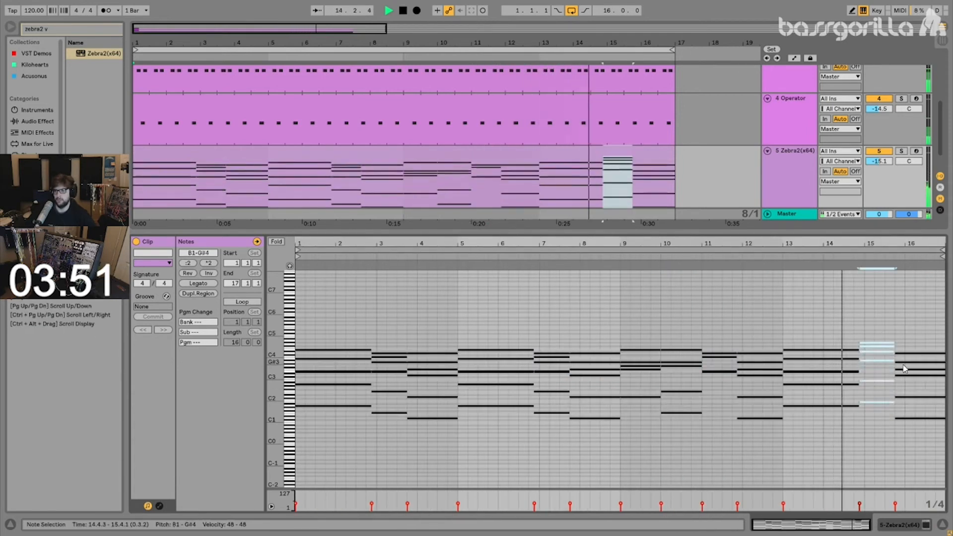
pyautogui.press('Up')
pyautogui.press('Up')
# - Undo the last semitone raise of the 14.4.3 chord, replay it and set the note grid to 1/16
pyautogui.moveTo(899, 327); pyautogui.dragTo(903, 431)
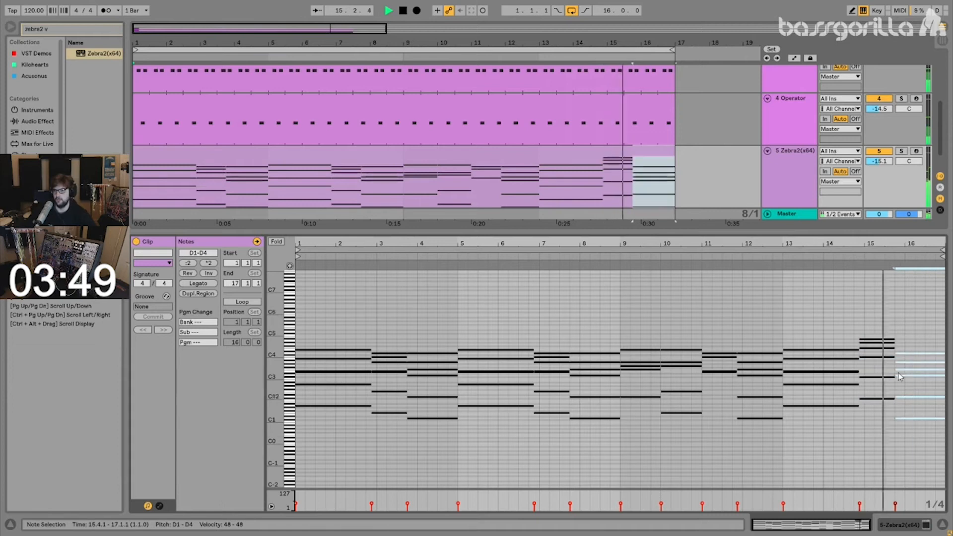
pyautogui.press('space')
pyautogui.hotkey('ctrl', 'z')
pyautogui.click(594, 56)
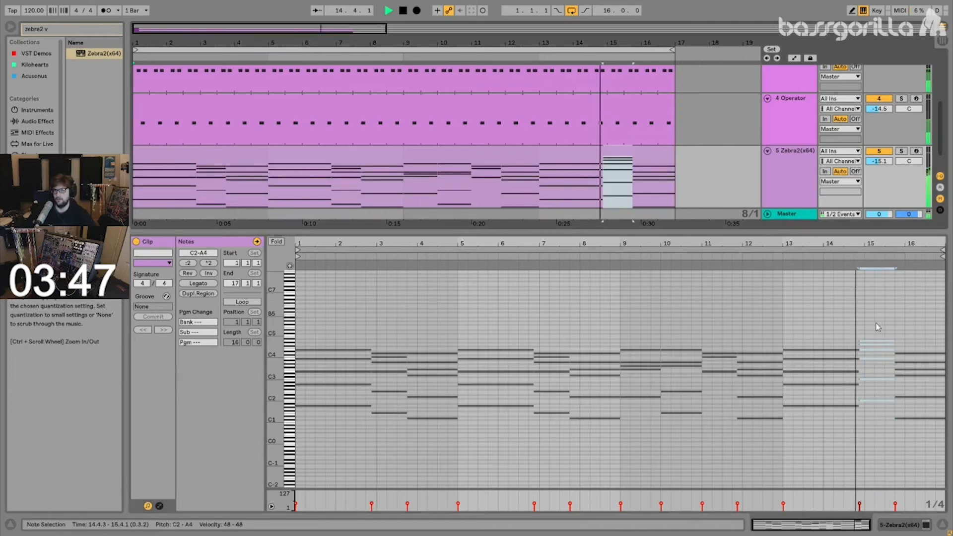
pyautogui.rightClick(876, 312)
pyautogui.click(798, 265)
pyautogui.moveTo(915, 312); pyautogui.dragTo(923, 432)
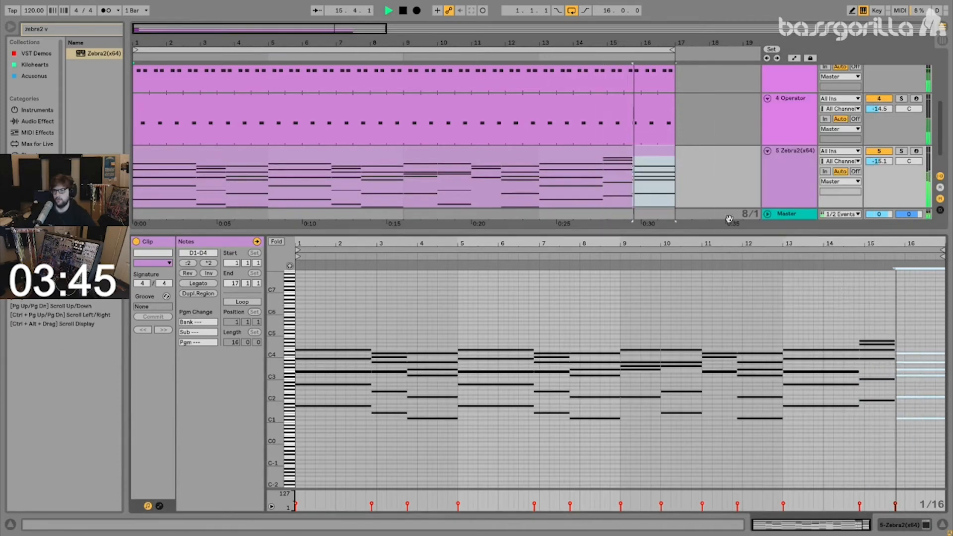
# - Set track 5's volume to -12.8 dB and show track 4's Operator device
pyautogui.click(622, 151)
pyautogui.press('space')
pyautogui.doubleClick(785, 187)
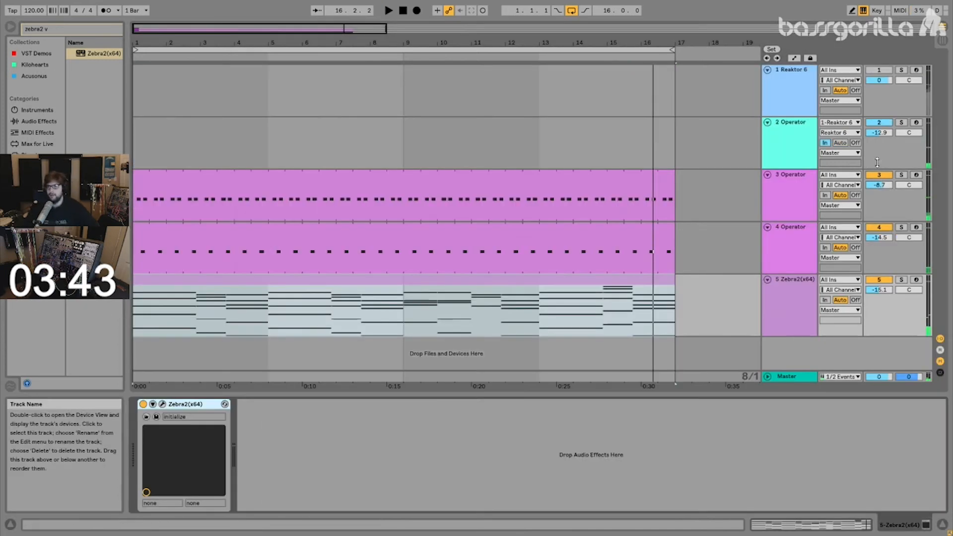
pyautogui.press('space')
pyautogui.click(798, 237)
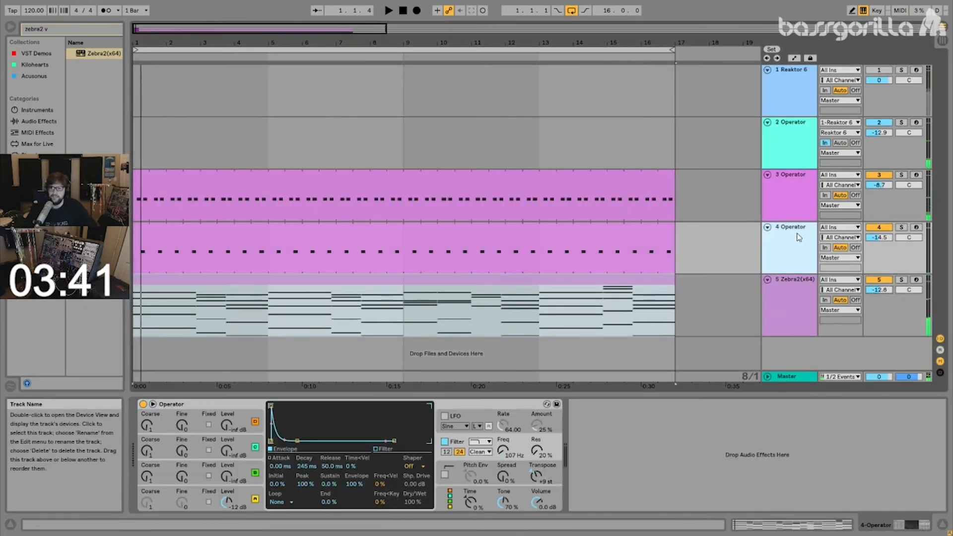
# - Group the Operator percussion tracks 3 and 4
pyautogui.doubleClick(797, 235)
pyautogui.hotkey('ctrl', 'f')
pyautogui.write('beat')
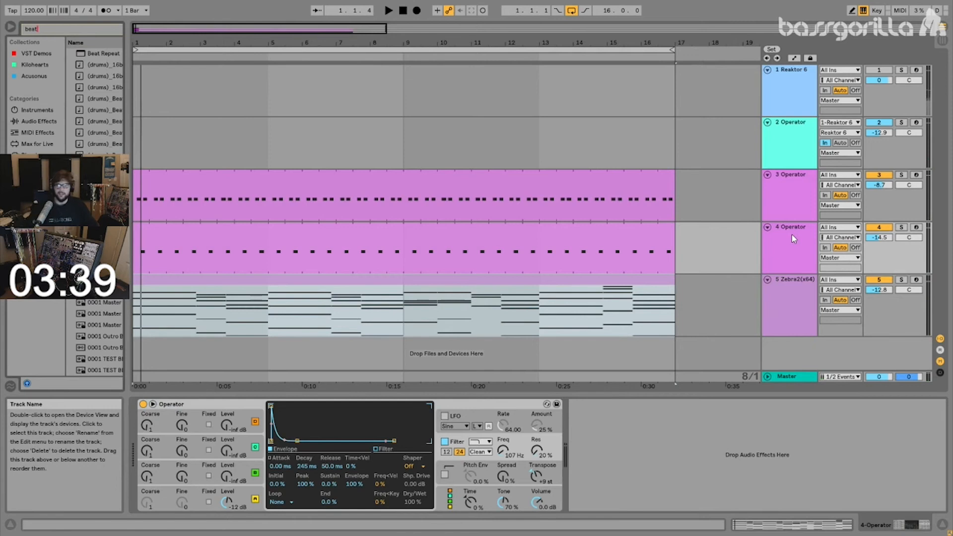
pyautogui.keyDown('shift'); pyautogui.click(800, 195); pyautogui.keyUp('shift')
pyautogui.hotkey('ctrl', 'g')
pyautogui.click(528, 195)
# - Insert a MIDI track below track 5 in the group, copy track 5's 16-bar clip onto it and open the copy
pyautogui.click(787, 295)
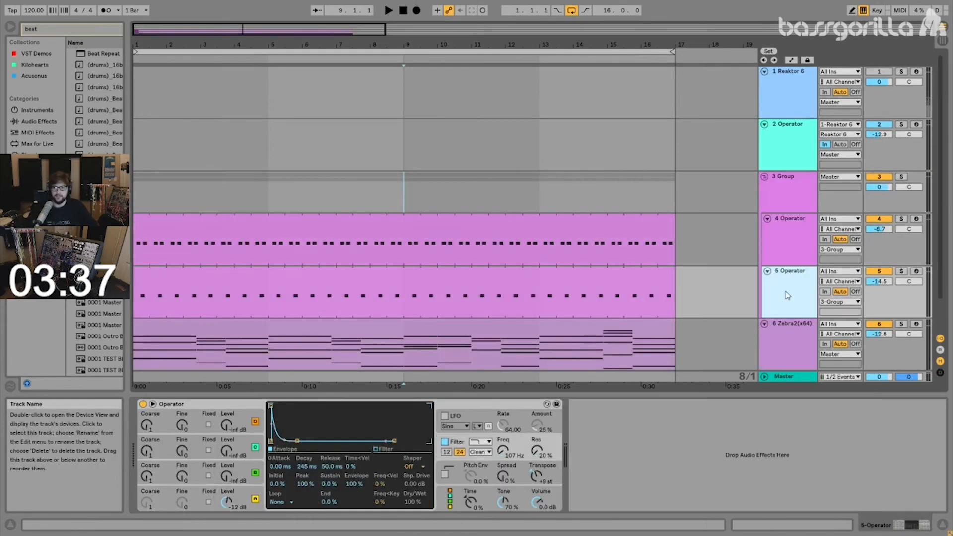
pyautogui.hotkey('ctrl', 'shift', 't')
pyautogui.moveTo(379, 274); pyautogui.dragTo(382, 326)
pyautogui.doubleClick(382, 326)
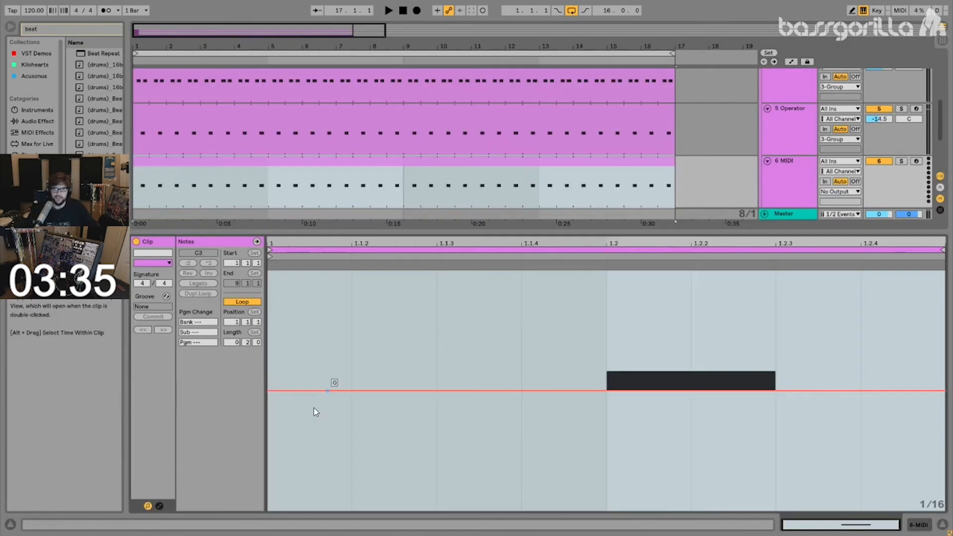
# - Solo the drum group, set track 4's volume to -5.5 dB and track 5's Operator filter envelope amount to 83%
pyautogui.scroll(3, 893, 107)
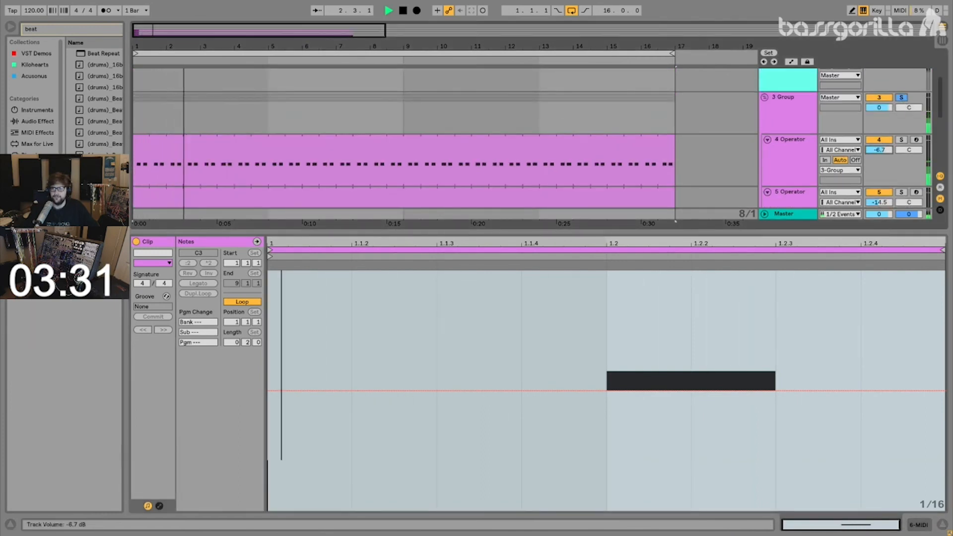
pyautogui.scroll(-3, 805, 187)
pyautogui.doubleClick(805, 186)
pyautogui.click(709, 201)
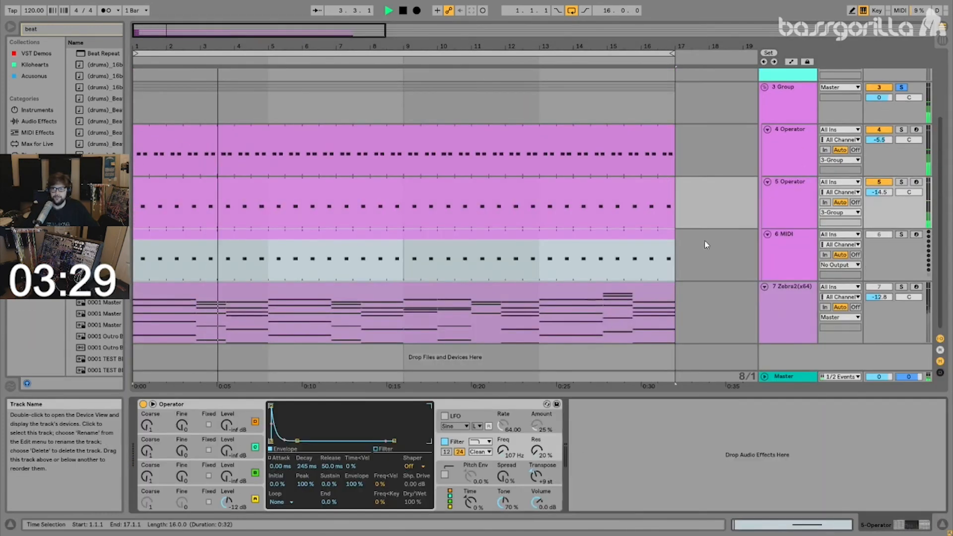
pyautogui.moveTo(355, 485); pyautogui.dragTo(354, 494)
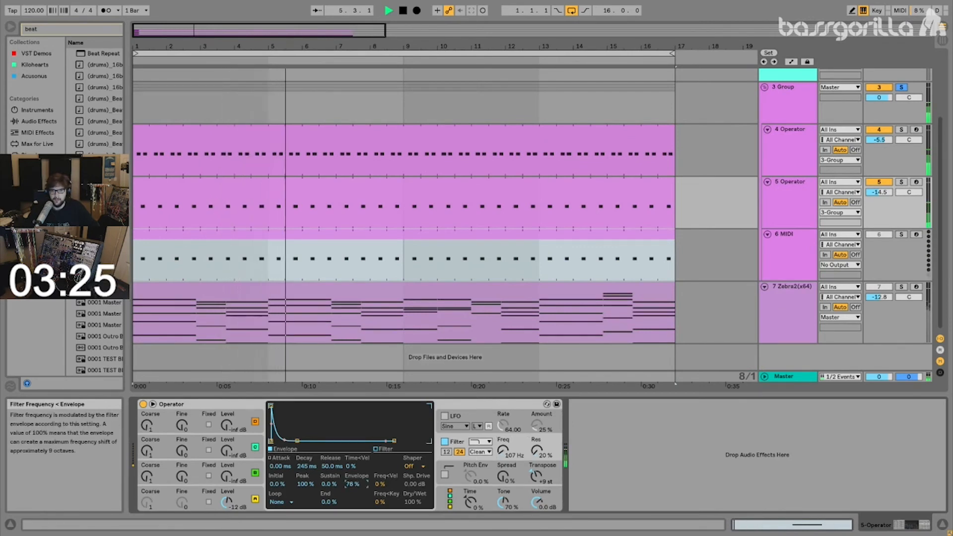
# - On track 5's Operator, bring in oscillator B at -15 dB with the NoW noise wave and switch to the parallel algorithm
pyautogui.moveTo(228, 477); pyautogui.dragTo(228, 467)
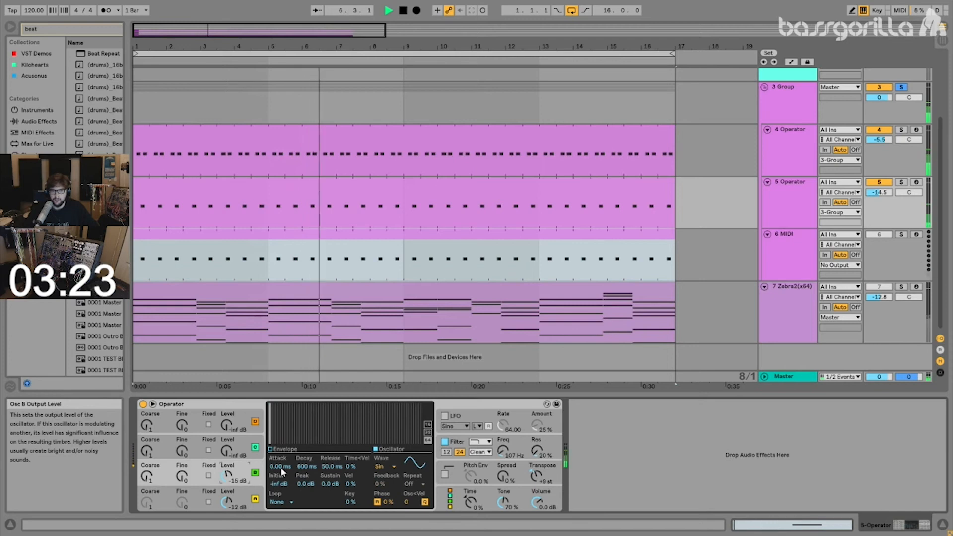
pyautogui.click(444, 484)
pyautogui.click(239, 463)
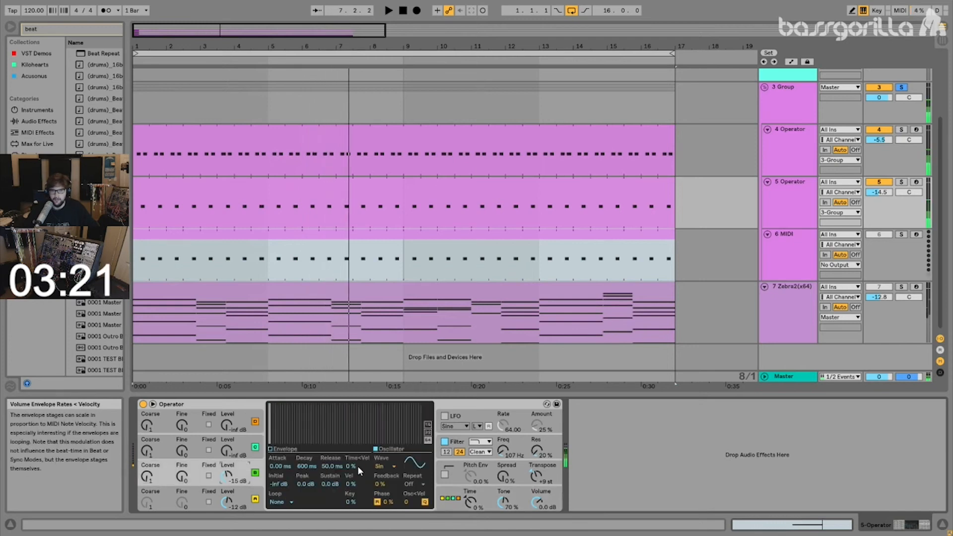
pyautogui.click(385, 466)
pyautogui.click(391, 448)
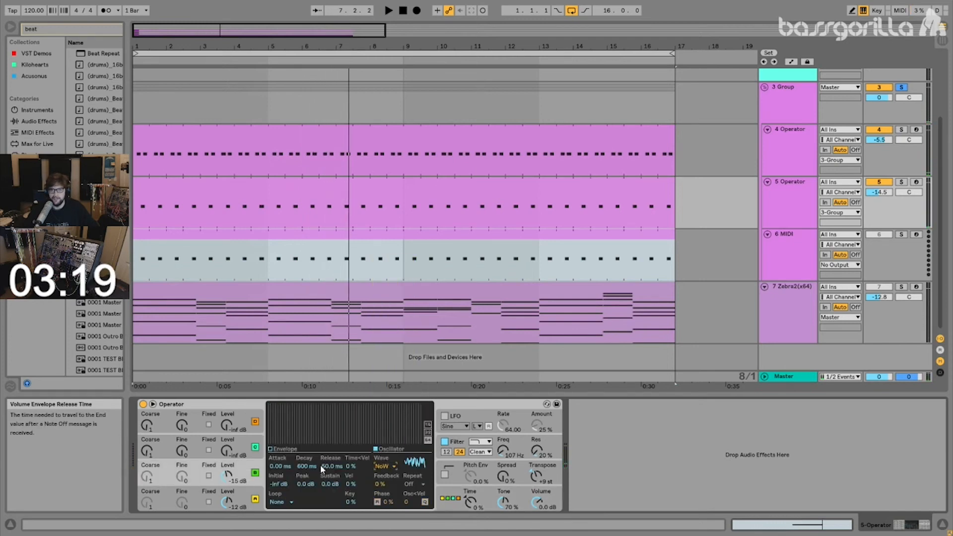
# - Give oscillator B a decay of about 216 ms with -inf sustain and raise its level to 0.0 dB
pyautogui.click(319, 449)
pyautogui.press('space')
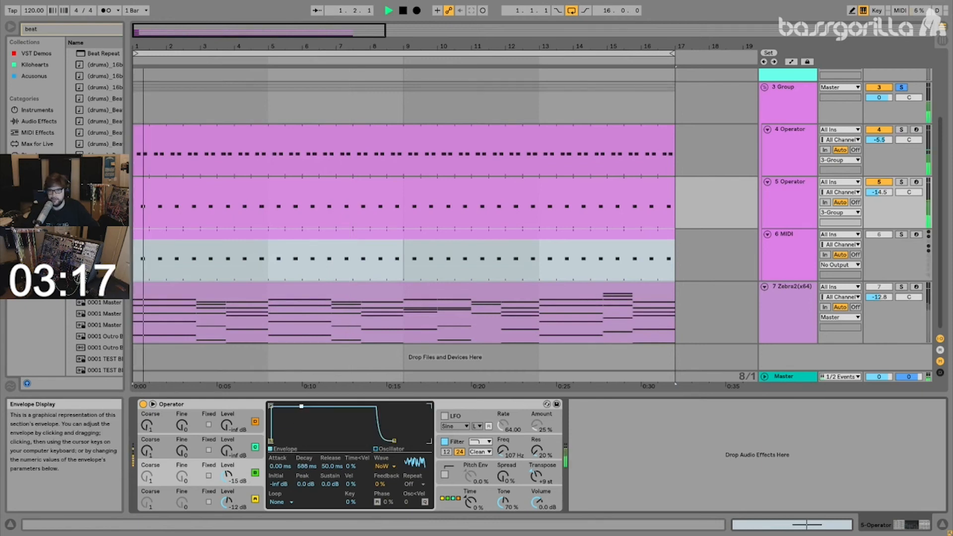
pyautogui.moveTo(301, 407); pyautogui.dragTo(296, 441)
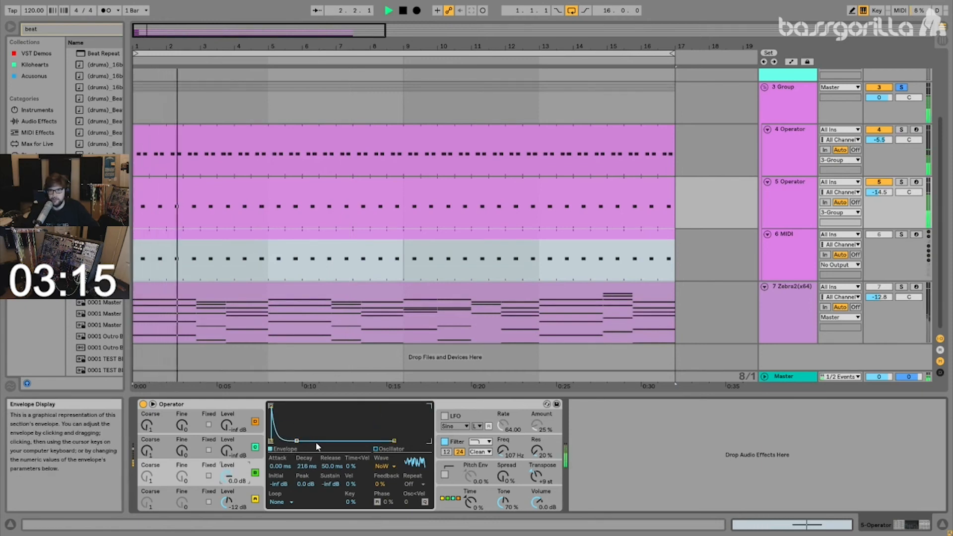
pyautogui.click(708, 265)
pyautogui.click(789, 219)
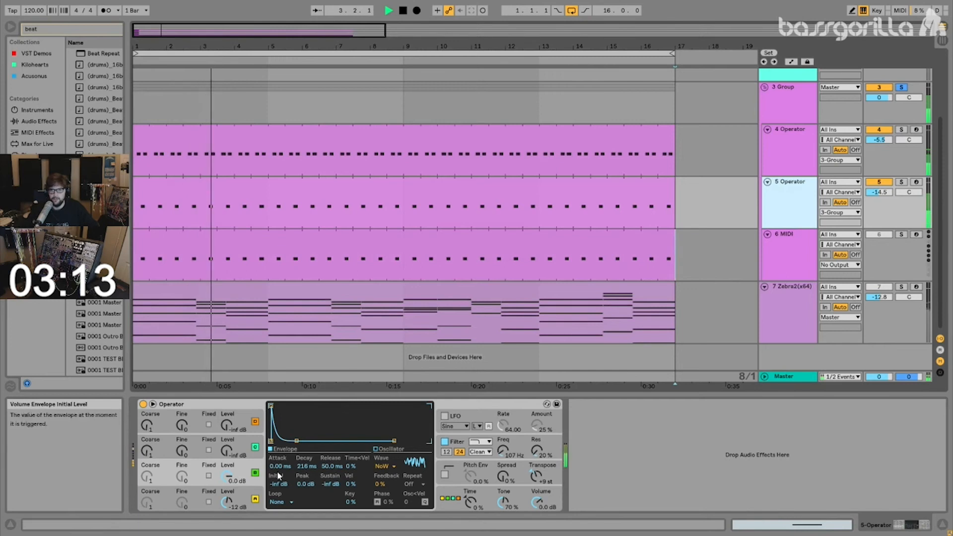
pyautogui.moveTo(300, 470); pyautogui.dragTo(301, 462)
pyautogui.click(455, 496)
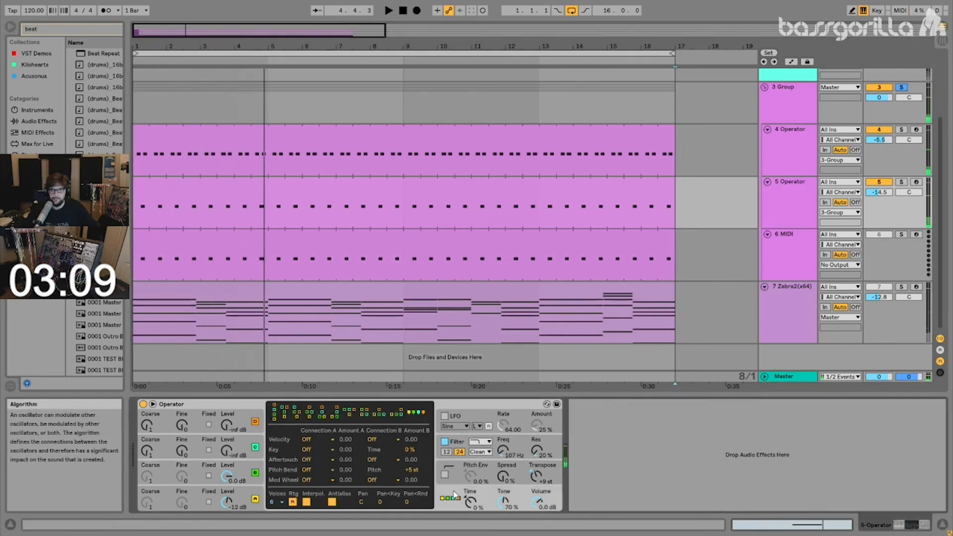
pyautogui.click(454, 443)
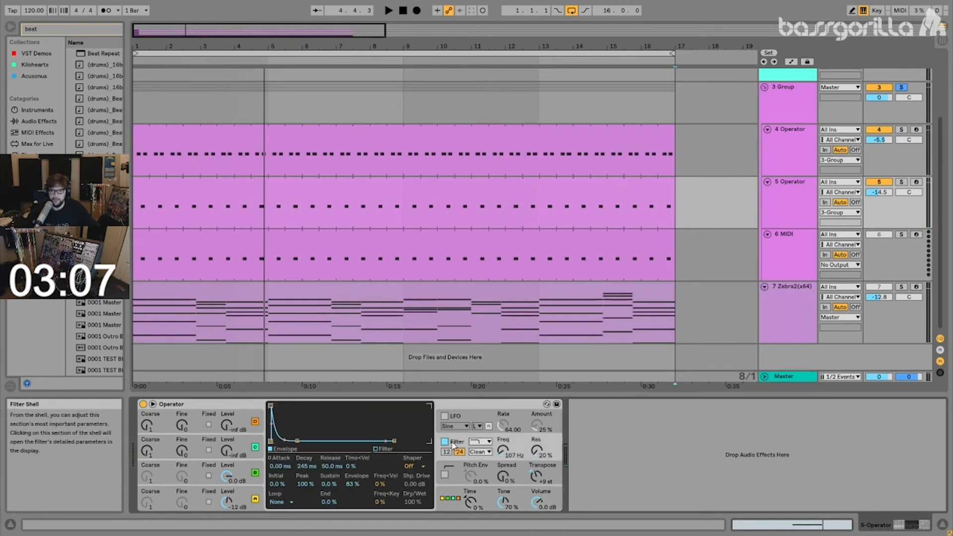
# - Search the browser for "operat" and load Operator onto MIDI track 6
pyautogui.click(684, 258)
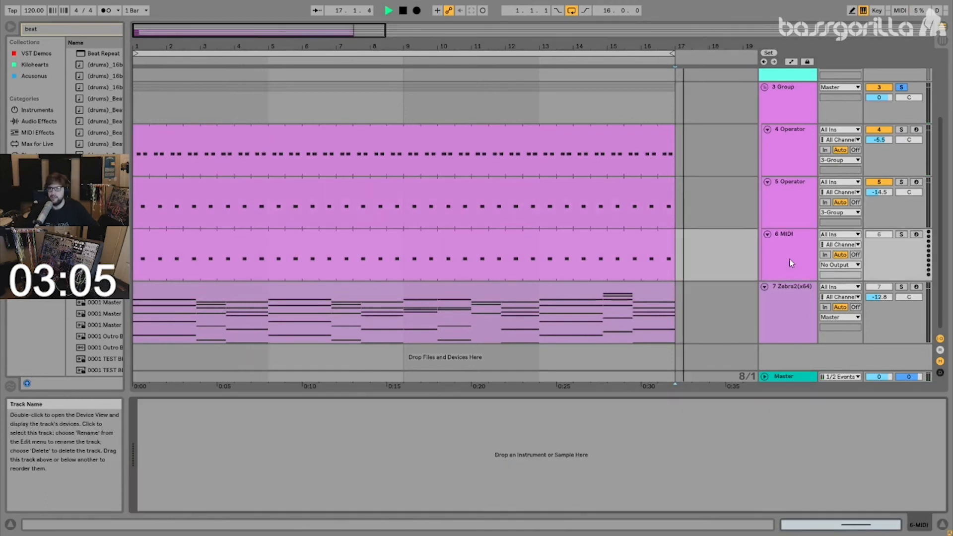
pyautogui.click(366, 262)
pyautogui.write('oper')
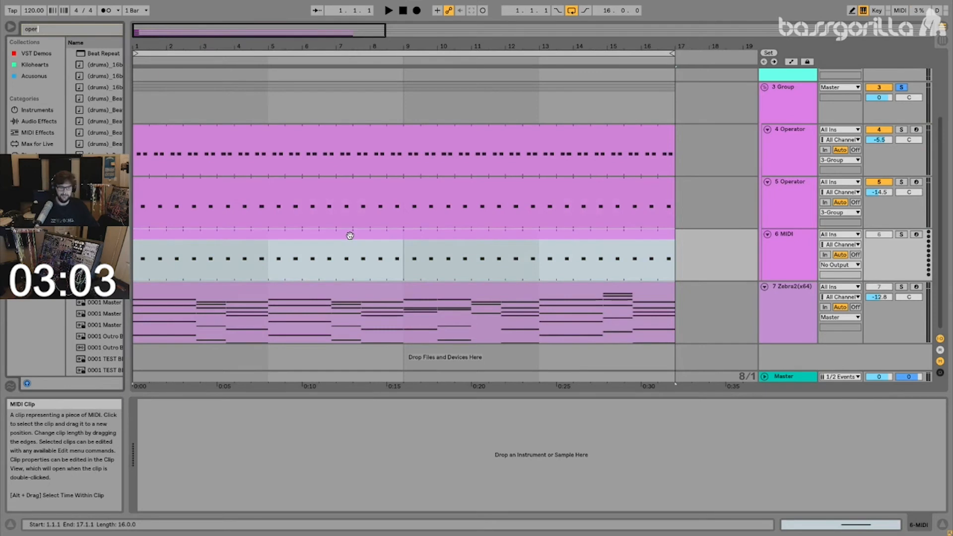
pyautogui.write('at')
pyautogui.doubleClick(98, 54)
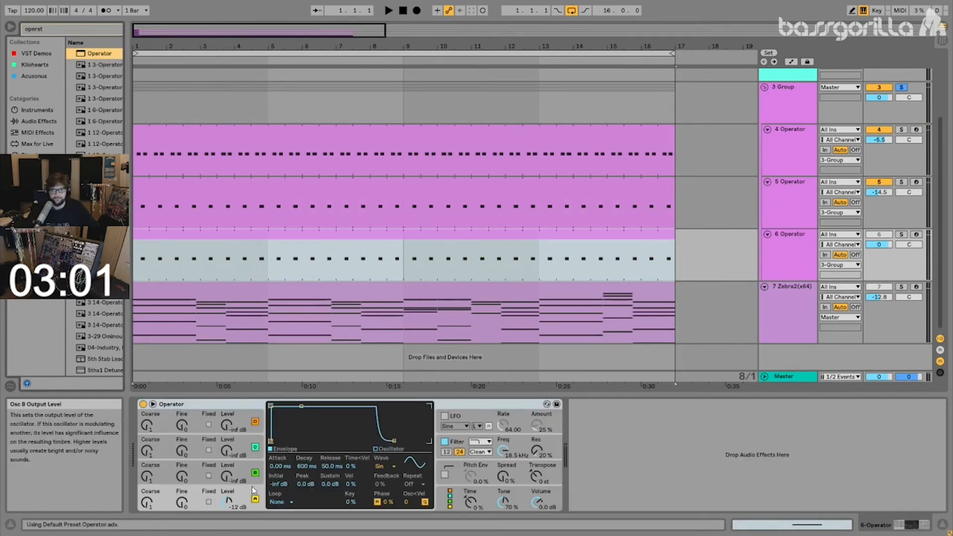
# - Set track 6's oscillator A to the NoW wave with a 1.24 s decay and -inf sustain
pyautogui.click(381, 467)
pyautogui.click(393, 488)
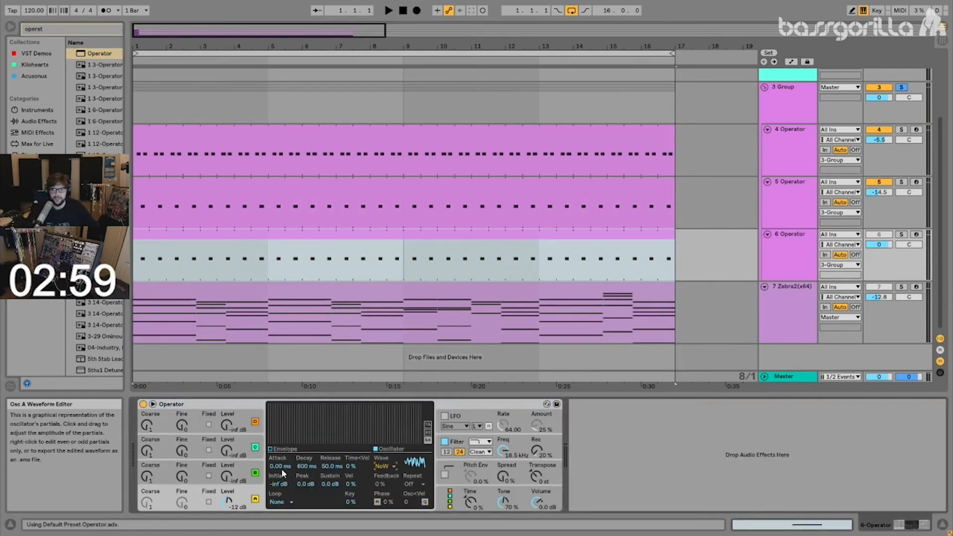
pyautogui.click(283, 449)
pyautogui.press('space')
pyautogui.moveTo(301, 406); pyautogui.dragTo(301, 441)
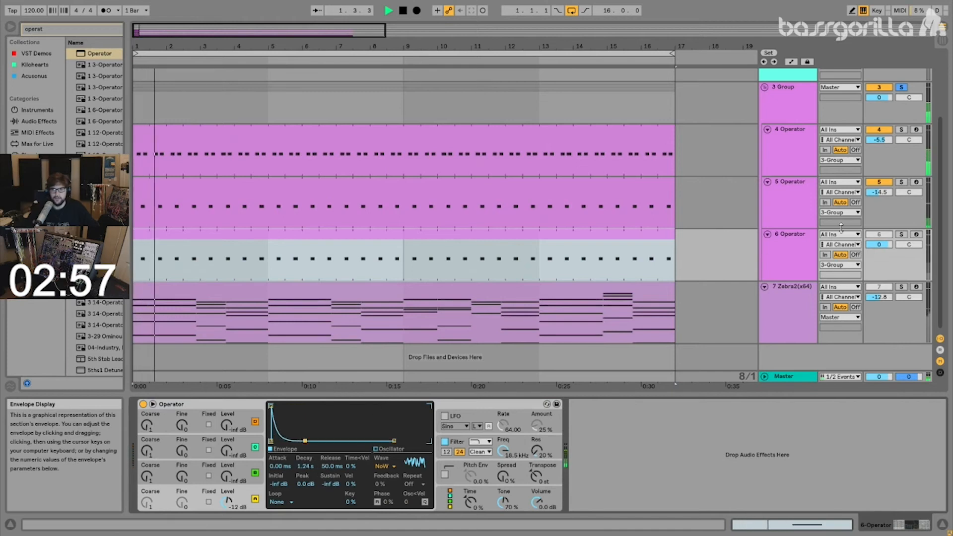
# - In track 6's clip, move the C3 note to 1.1.1 and repeat it to fill the loop with four eighth notes
pyautogui.doubleClick(409, 248)
pyautogui.press('space')
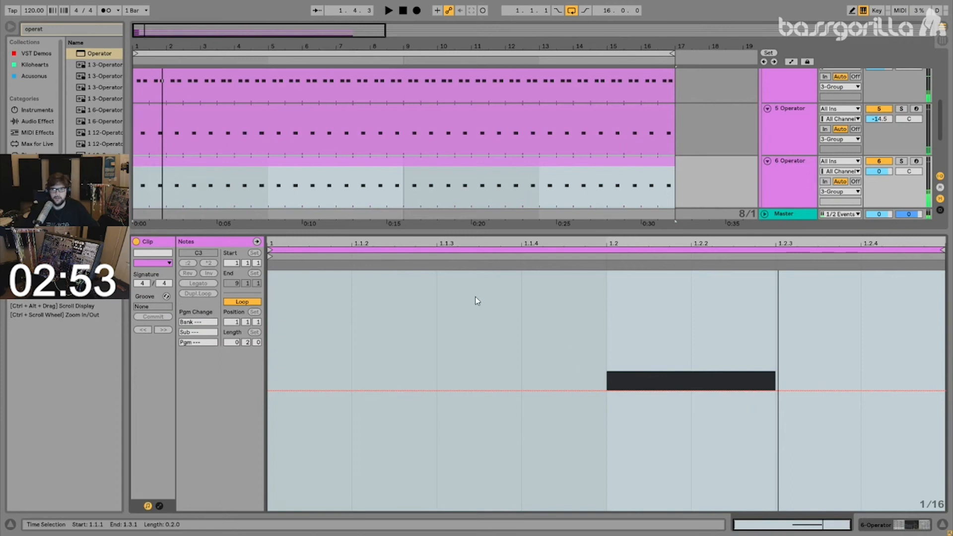
pyautogui.moveTo(656, 361); pyautogui.dragTo(345, 363)
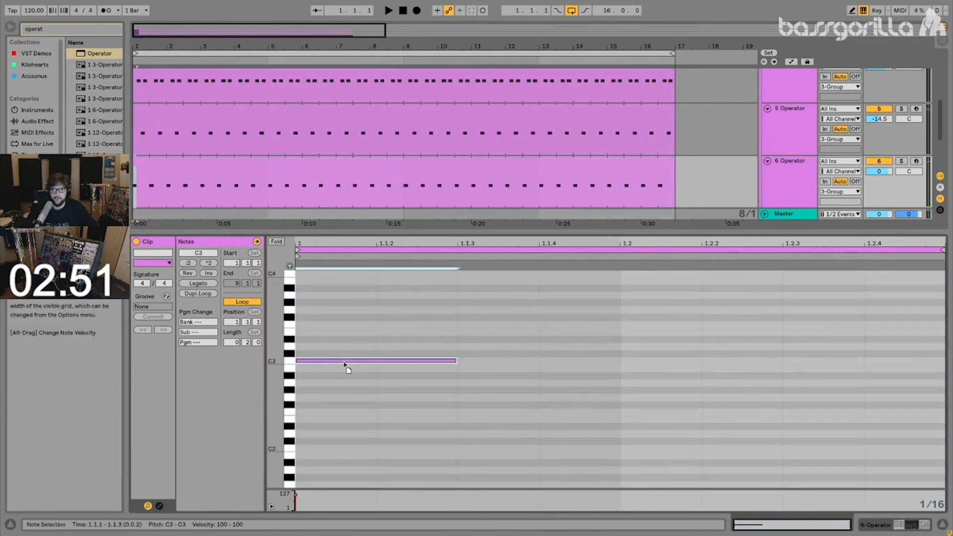
pyautogui.hotkey('ctrl', 'd')
pyautogui.click(658, 361)
pyautogui.hotkey('ctrl', 'c')
pyautogui.click(472, 327)
pyautogui.hotkey('ctrl', 'v')
pyautogui.click(794, 323)
pyautogui.hotkey('ctrl', 'v')
# - Lower track 6's Operator output volume to -6.8 dB and assign Velocity to modulate Vol
pyautogui.click(779, 182)
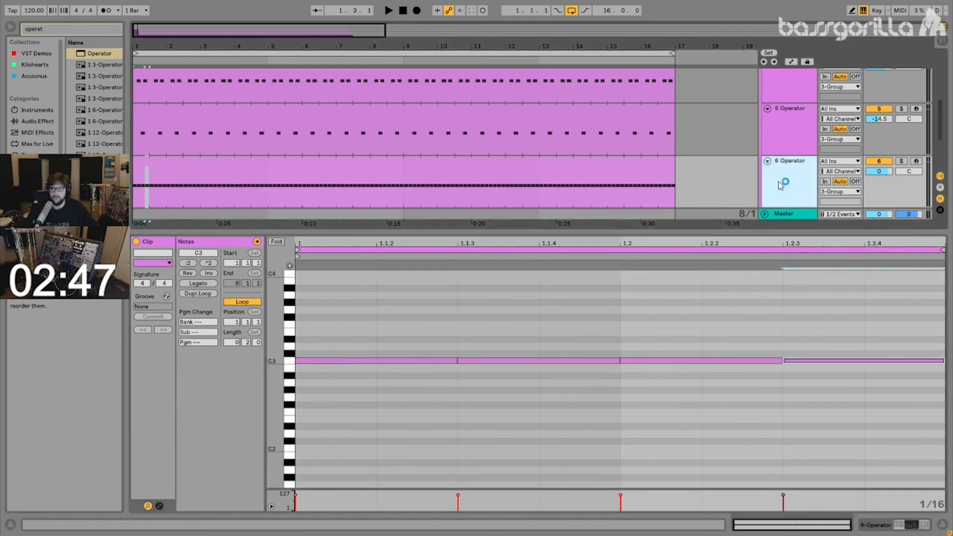
pyautogui.doubleClick(779, 182)
pyautogui.moveTo(544, 511); pyautogui.dragTo(545, 521)
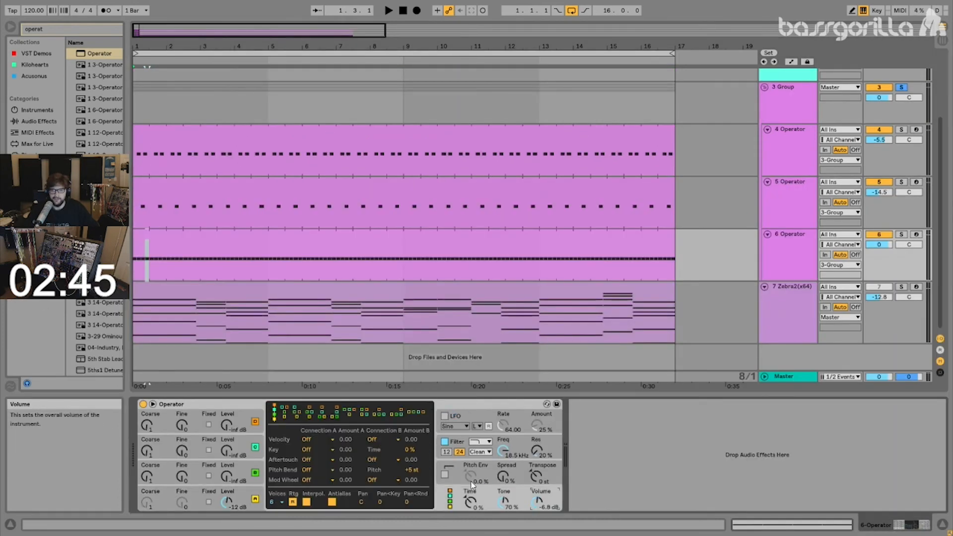
pyautogui.click(255, 499)
pyautogui.press('space')
pyautogui.click(458, 498)
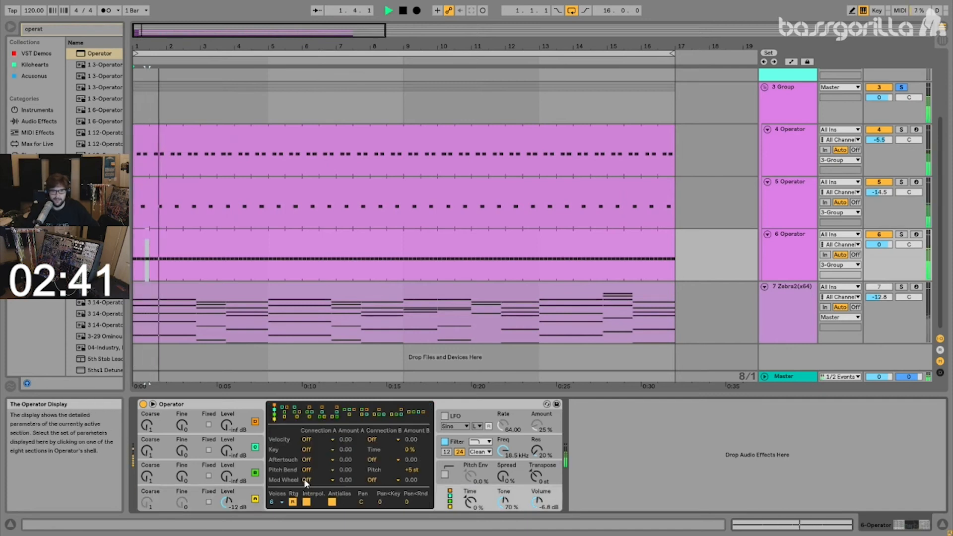
pyautogui.press('space')
pyautogui.click(320, 441)
pyautogui.click(323, 409)
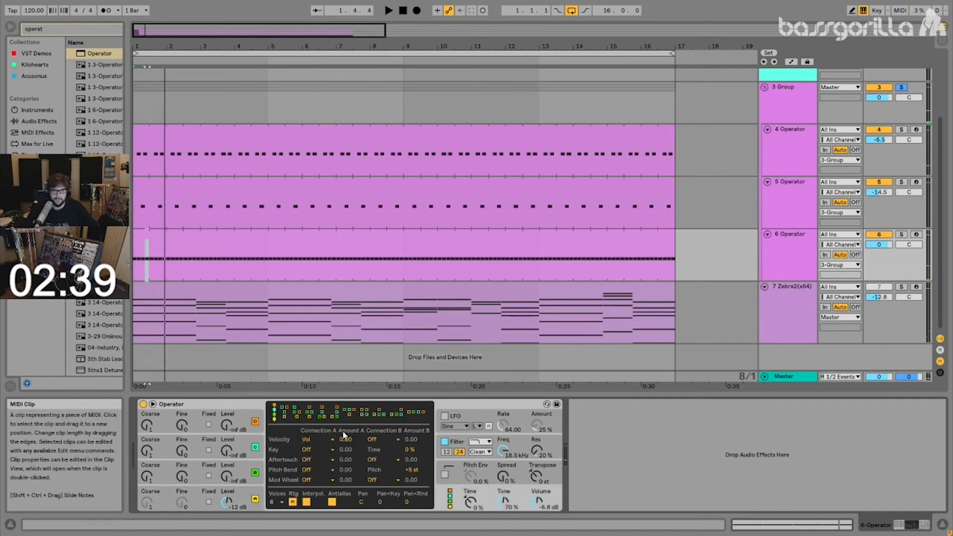
# - Set the velocity of track 6's C3 notes at 1.1.3 and 1.2.3 to 4 and reduce the 1.2 note's velocity
pyautogui.doubleClick(354, 239)
pyautogui.moveTo(501, 373); pyautogui.dragTo(521, 348)
pyautogui.moveTo(832, 327); pyautogui.dragTo(821, 375)
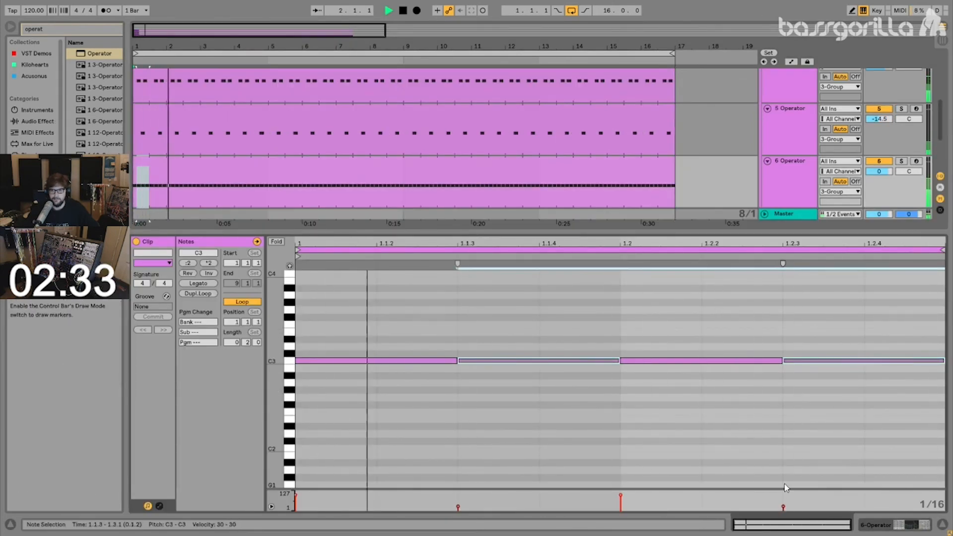
pyautogui.moveTo(784, 507); pyautogui.dragTo(784, 511)
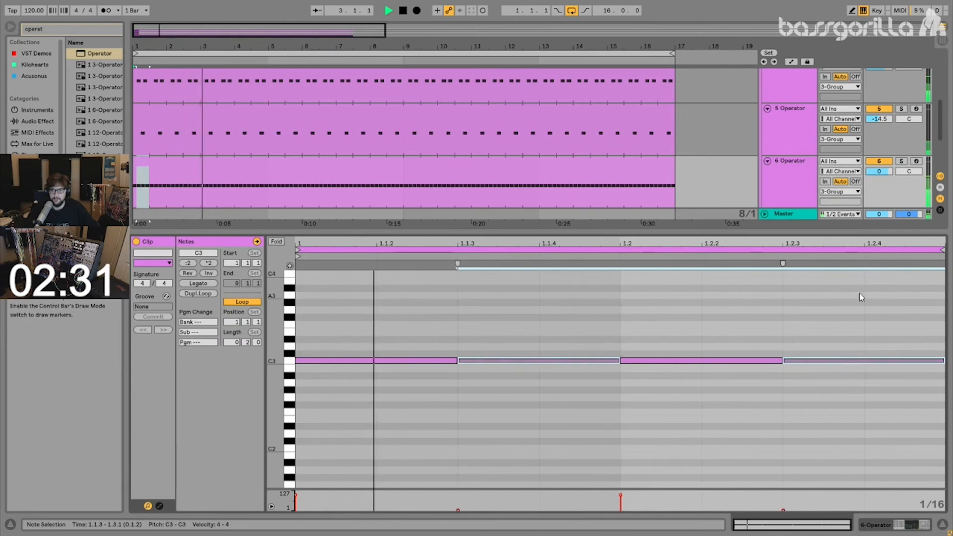
pyautogui.moveTo(620, 496); pyautogui.dragTo(621, 504)
# - Lower track 6's mixer volume to -10.2 dB and unsolo the drum group
pyautogui.moveTo(879, 171); pyautogui.dragTo(879, 181)
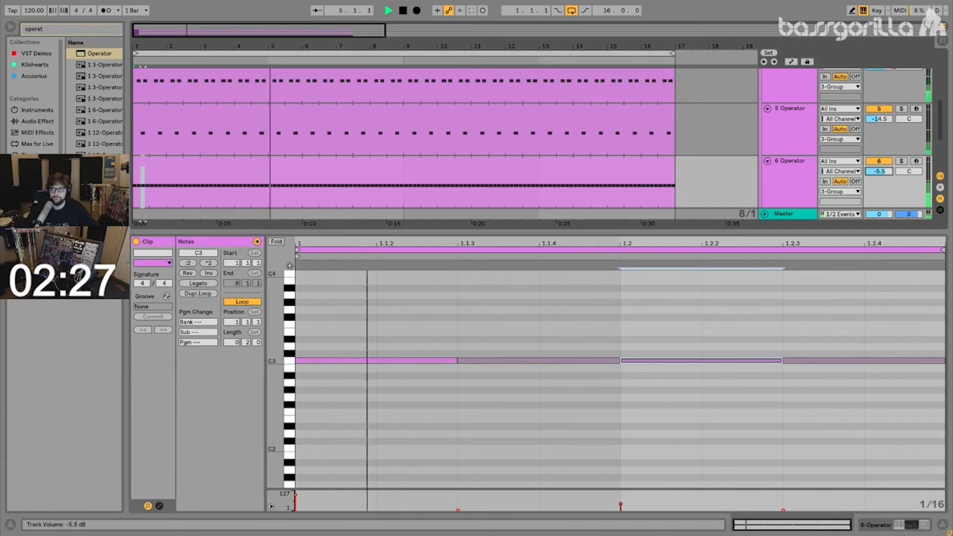
pyautogui.hotkey('ctrl', 'alt', 'l')
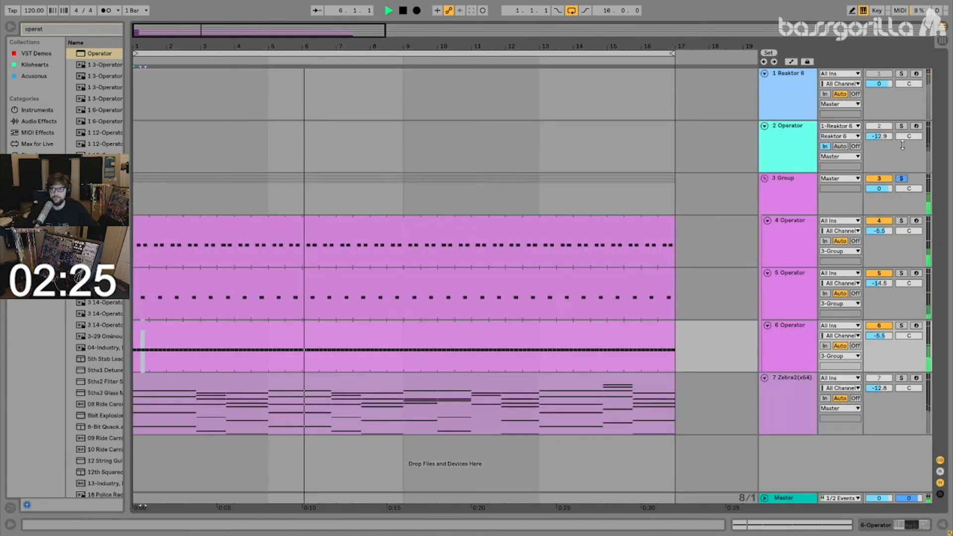
pyautogui.click(901, 179)
pyautogui.moveTo(879, 337); pyautogui.dragTo(879, 345)
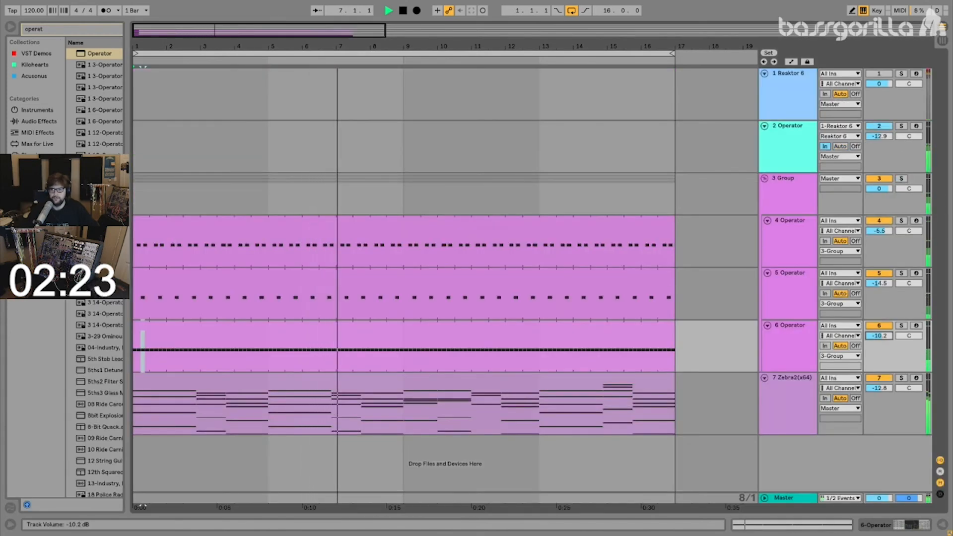
# - Shorten the oscillator A decay on track 6's Operator to 146 ms
pyautogui.doubleClick(790, 325)
pyautogui.click(227, 501)
pyautogui.moveTo(305, 466); pyautogui.dragTo(306, 484)
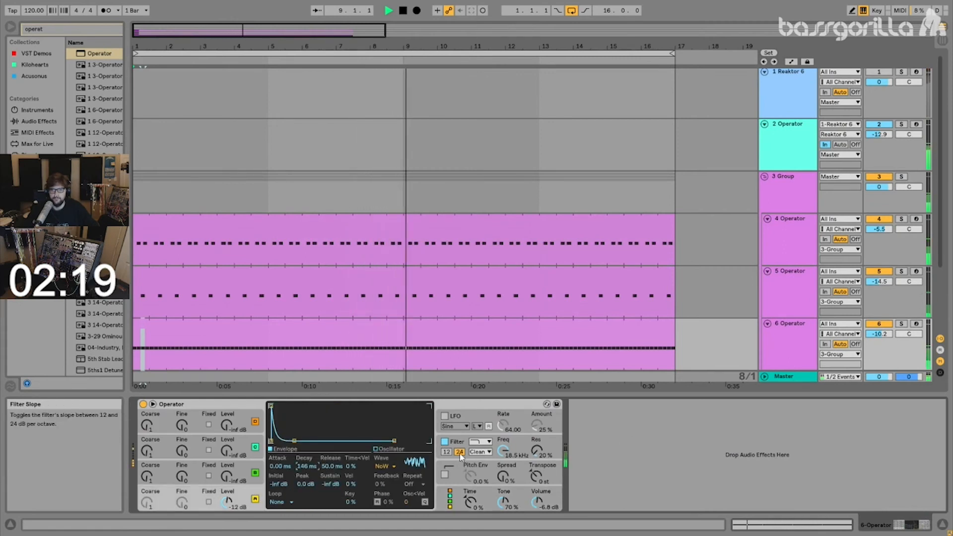
# - In the Zebra2 clip, replace the chords in bars 9 to 12 with a copy of the four-bar chord progression
pyautogui.scroll(-3, 489, 302)
pyautogui.doubleClick(441, 293)
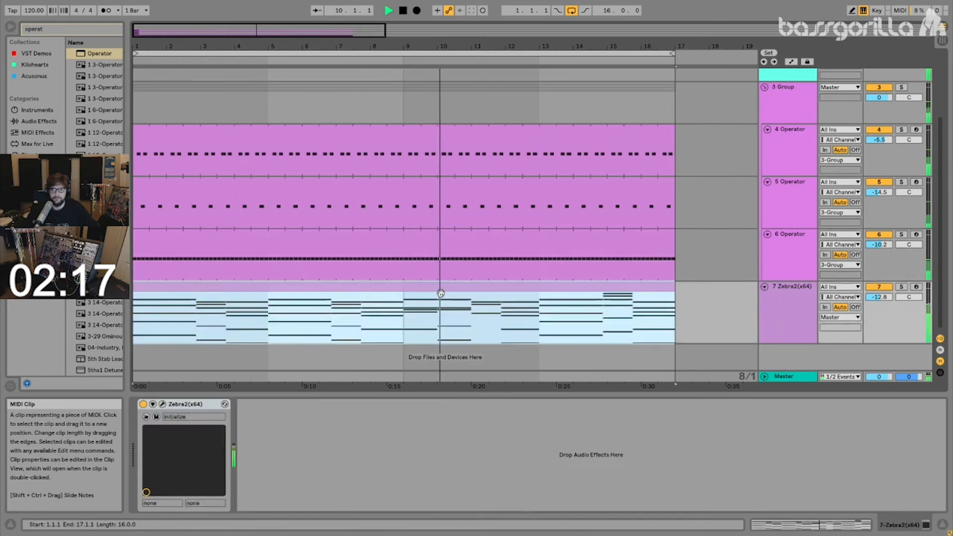
pyautogui.press('space')
pyautogui.moveTo(645, 335); pyautogui.dragTo(674, 440)
pyautogui.press('Delete')
pyautogui.hotkey('ctrl', 'v')
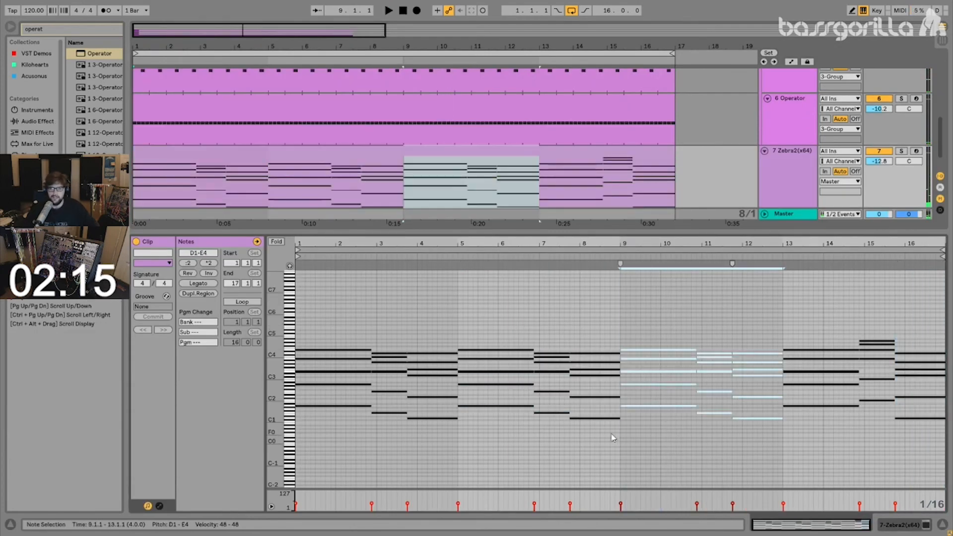
# - Invert the A2–E4 notes of the chord starting at bar 9, leaving out the low A1
pyautogui.moveTo(666, 328); pyautogui.dragTo(658, 426)
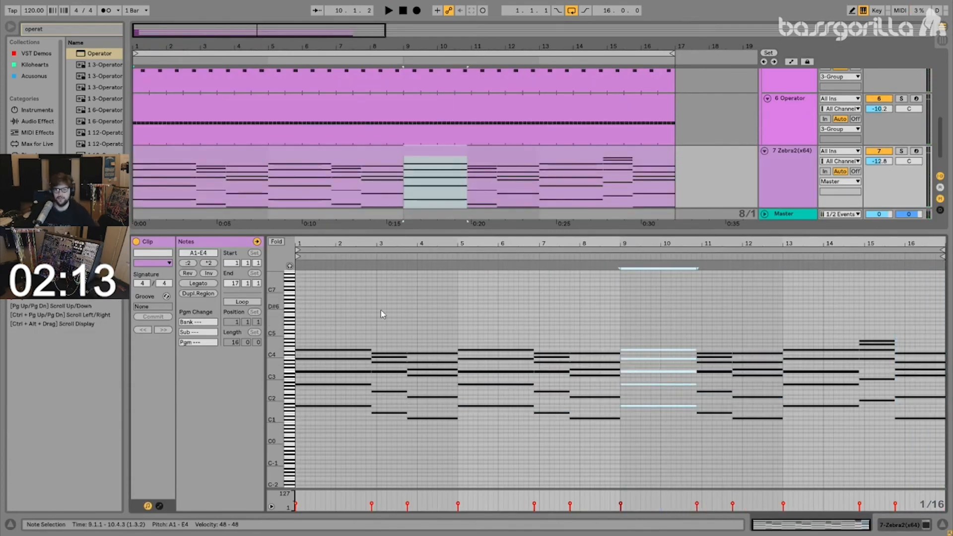
pyautogui.click(208, 274)
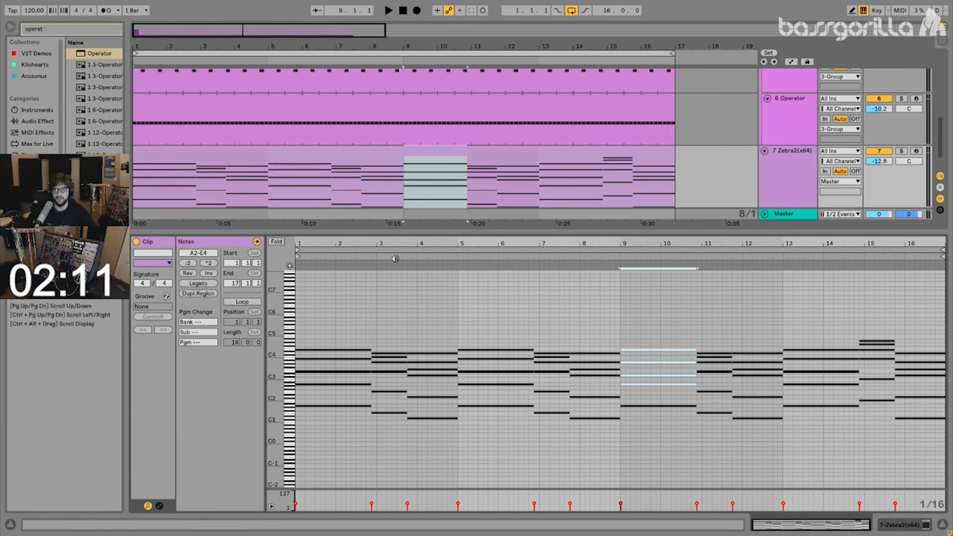
# - Turn on note preview in the Zebra2 clip and raise the lowest A1 note of the chord at bar 9 to C2
pyautogui.click(290, 267)
pyautogui.moveTo(660, 314); pyautogui.dragTo(654, 431)
pyautogui.moveTo(653, 437); pyautogui.dragTo(657, 299)
pyautogui.press('Up')
pyautogui.press('Up')
# - Raise the A2 note of the bar 9 chord to C3 and audition the chord
pyautogui.moveTo(663, 410); pyautogui.dragTo(656, 397)
pyautogui.moveTo(654, 393); pyautogui.dragTo(653, 383)
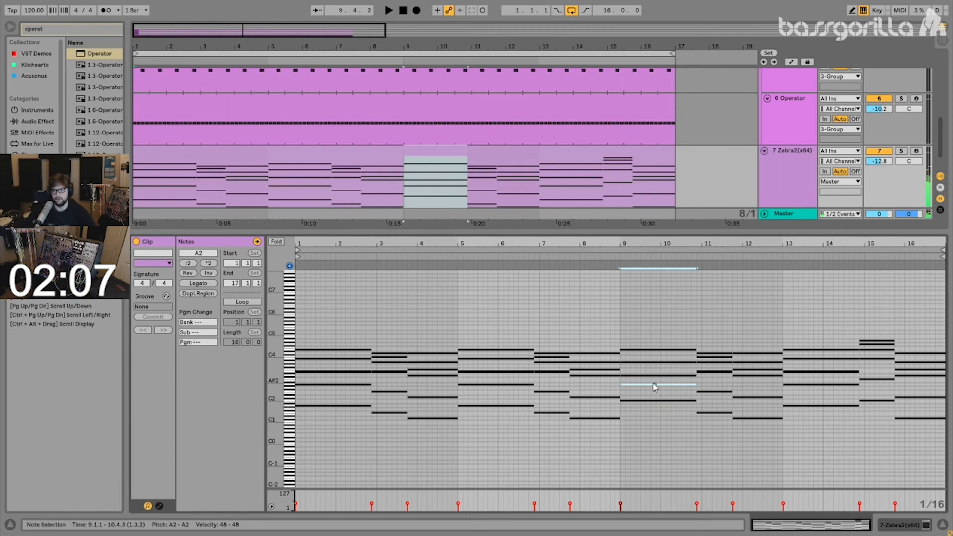
pyautogui.press('Up')
pyautogui.press('Up')
pyautogui.press('Up')
pyautogui.press('Up')
pyautogui.press('Up')
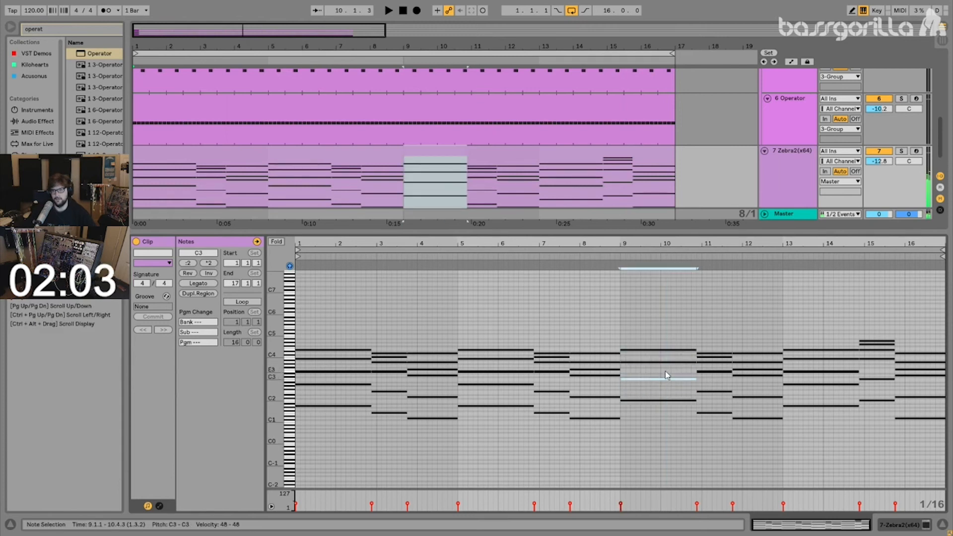
pyautogui.moveTo(668, 330); pyautogui.dragTo(674, 386)
pyautogui.click(666, 368)
# - Invert the E3–D4 notes of the chord starting at 10.4.3, and transpose its lower notes
pyautogui.moveTo(718, 328); pyautogui.dragTo(718, 456)
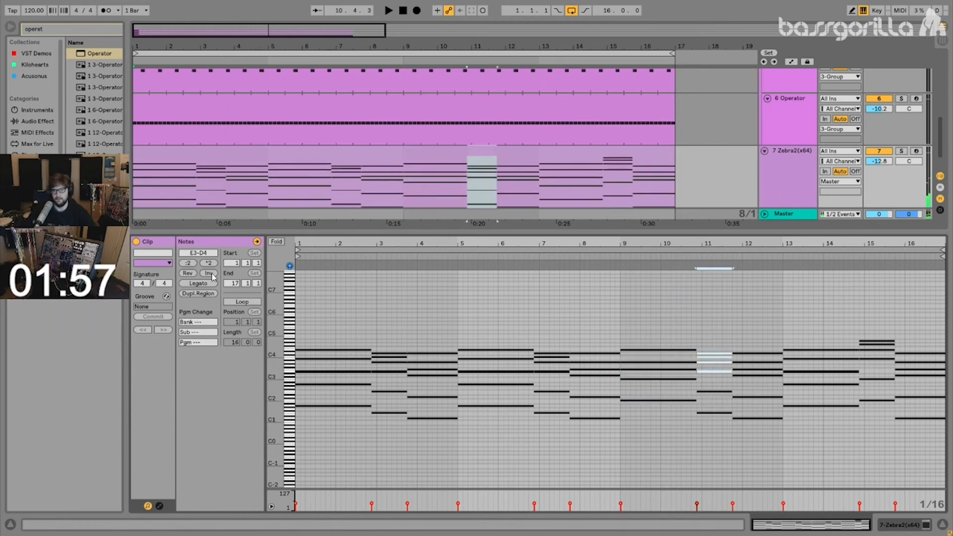
pyautogui.moveTo(671, 333); pyautogui.dragTo(672, 426)
pyautogui.moveTo(705, 424); pyautogui.dragTo(716, 370)
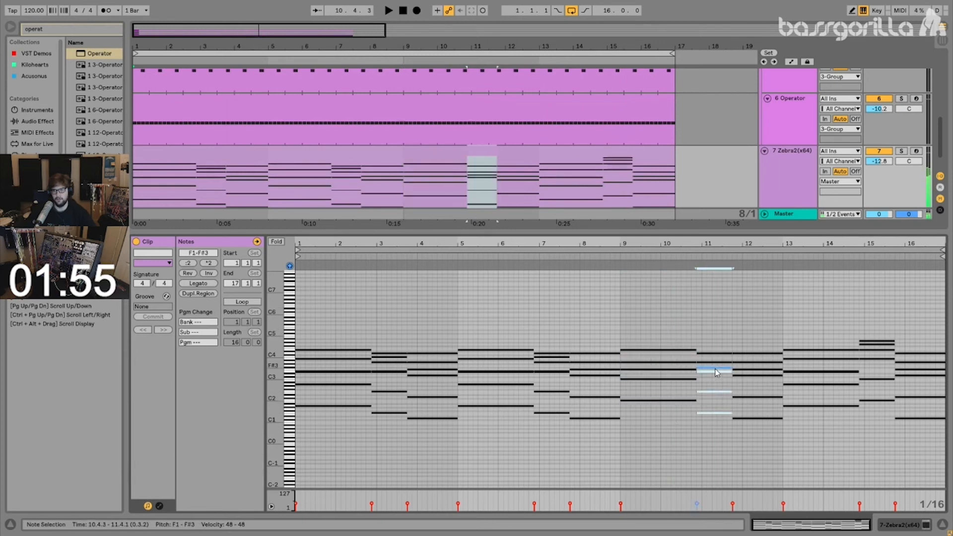
pyautogui.press('Up')
pyautogui.press('Up')
pyautogui.press('Up')
pyautogui.click(690, 401)
pyautogui.moveTo(708, 413); pyautogui.dragTo(708, 381)
pyautogui.hotkey('shift', 'Down')
# - Raise the two bass notes of the chord starting at 11.4.1 by two semitones to E1 and E2
pyautogui.moveTo(677, 425); pyautogui.dragTo(718, 420)
pyautogui.moveTo(763, 437)
pyautogui.mouseDown()
pyautogui.moveTo(758, 376)
pyautogui.moveTo(751, 389)
pyautogui.moveTo(765, 365)
pyautogui.mouseUp()
pyautogui.press('Up')
pyautogui.press('Up')
# - Invert the D3–D4 notes of the chord starting at 11.4.1, and audition the chords from bar 9 to bar 12
pyautogui.moveTo(768, 333); pyautogui.dragTo(768, 334)
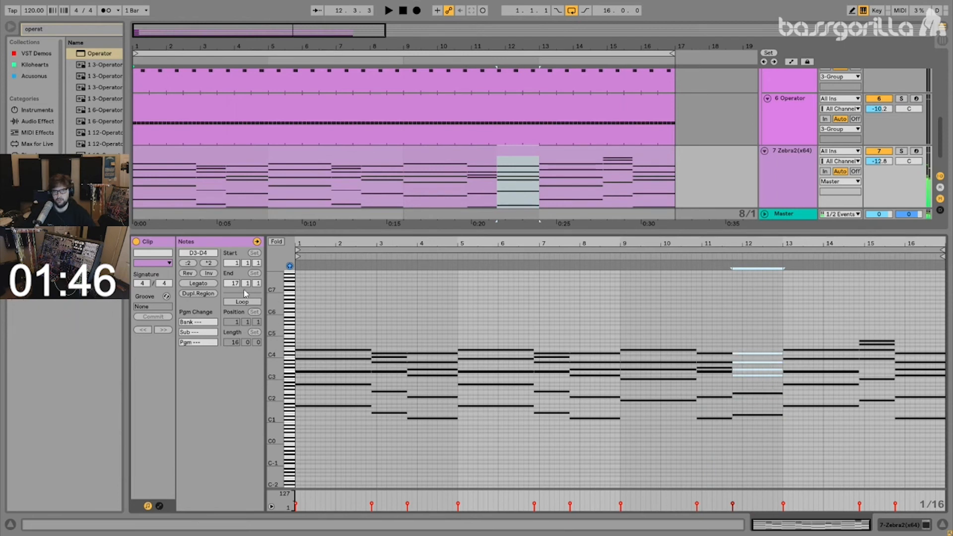
pyautogui.click(209, 274)
pyautogui.moveTo(667, 324); pyautogui.dragTo(672, 403)
pyautogui.moveTo(715, 333); pyautogui.dragTo(723, 417)
pyautogui.moveTo(748, 329); pyautogui.dragTo(755, 443)
# - Lower Zebra2's VCF1 cutoff to 54.00 on its Synthesis page during playback, and close the plug-in window
pyautogui.doubleClick(767, 190)
pyautogui.click(163, 405)
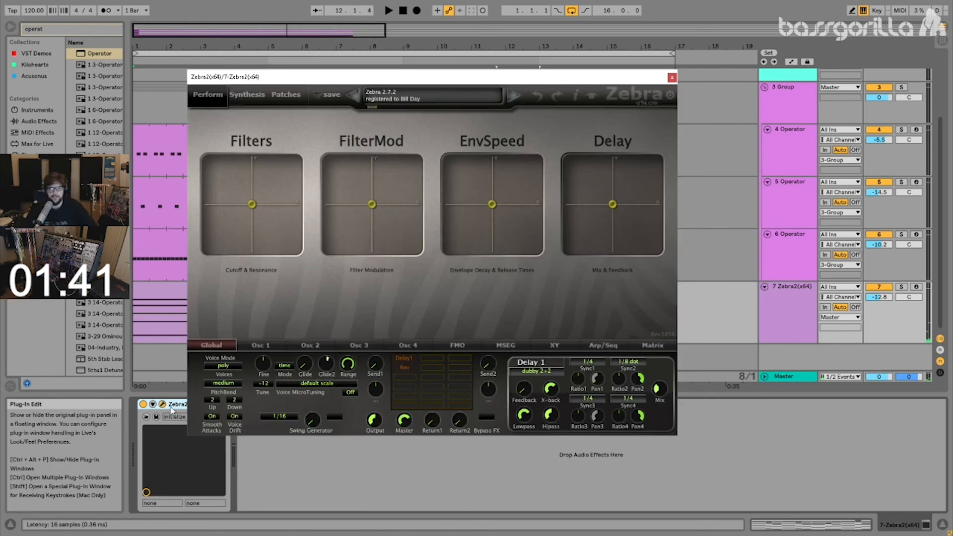
pyautogui.click(248, 100)
pyautogui.press('space')
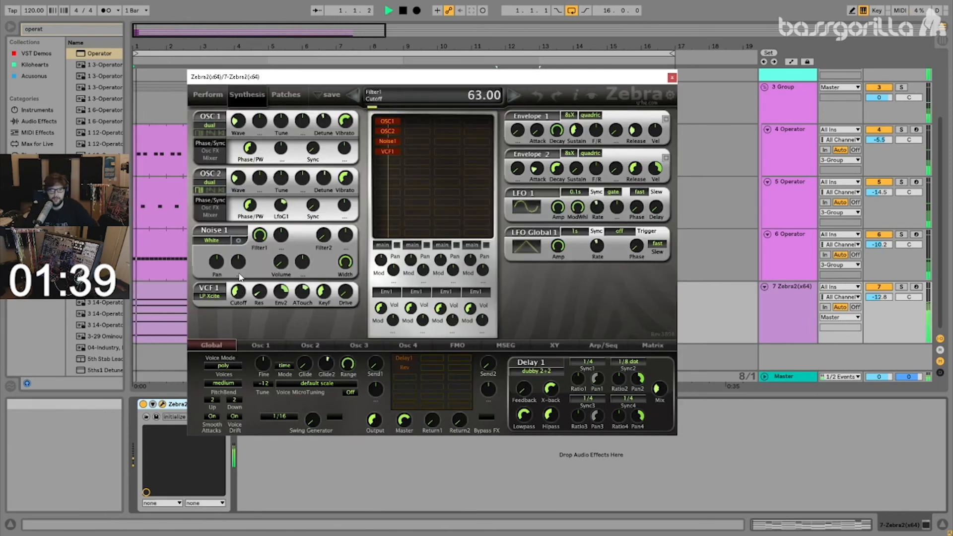
pyautogui.moveTo(236, 279); pyautogui.dragTo(235, 278)
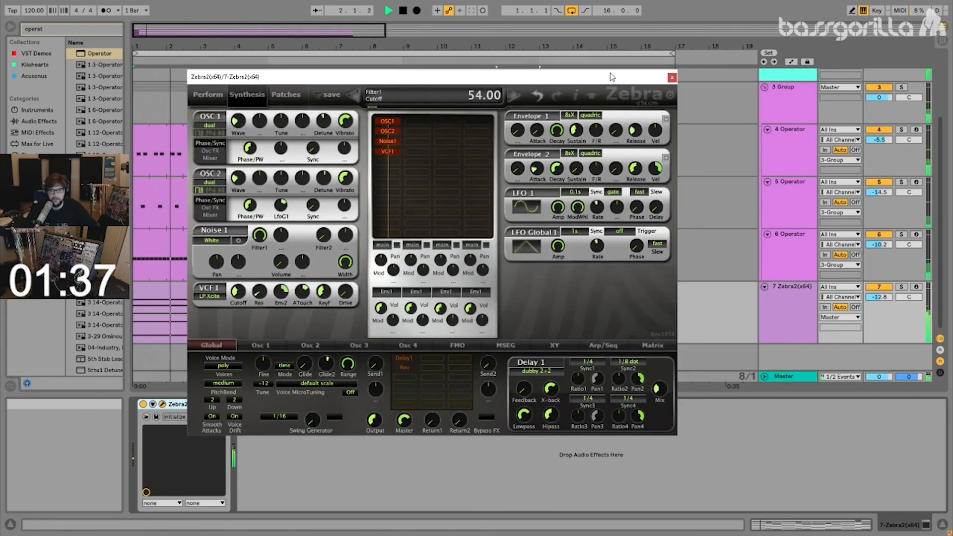
pyautogui.click(673, 78)
# - Lower the Zebra2 track's volume to -18.0 dB while the arrangement plays
pyautogui.moveTo(892, 296); pyautogui.dragTo(880, 301)
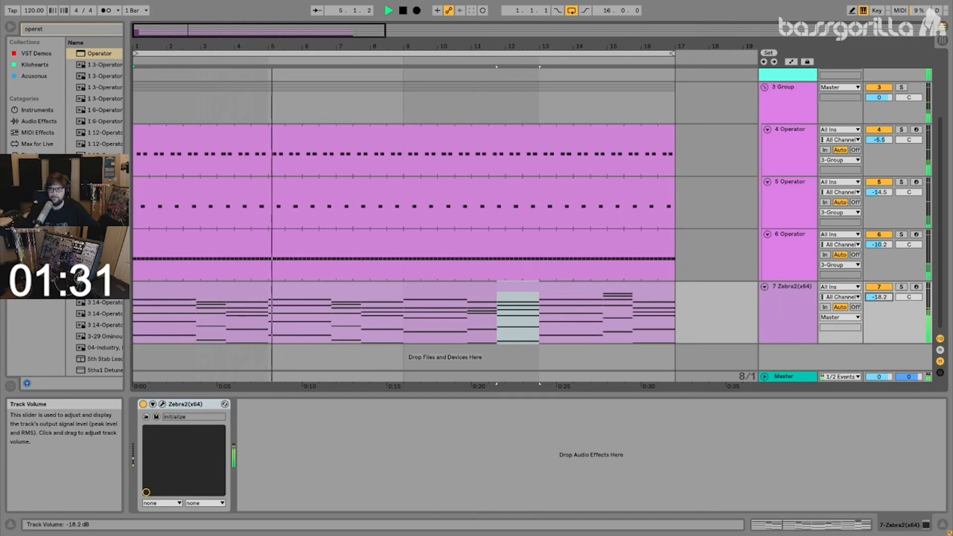
pyautogui.moveTo(880, 297); pyautogui.dragTo(880, 296)
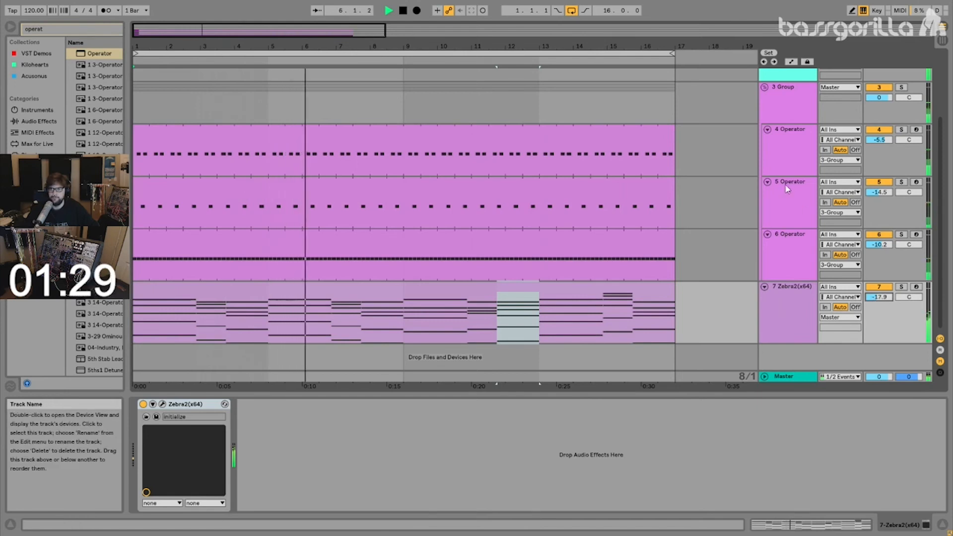
pyautogui.moveTo(888, 344); pyautogui.dragTo(888, 353)
pyautogui.moveTo(882, 297); pyautogui.dragTo(882, 298)
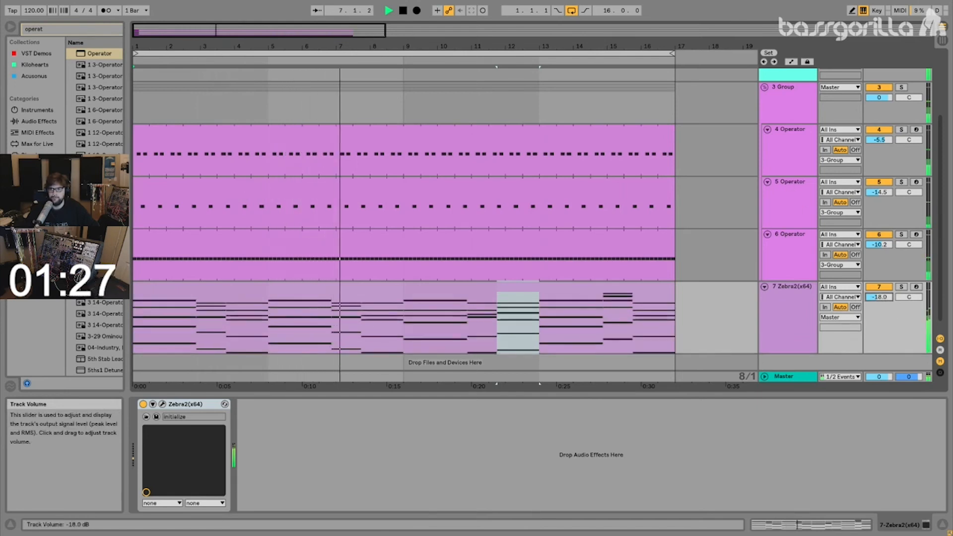
pyautogui.moveTo(776, 391); pyautogui.dragTo(771, 407)
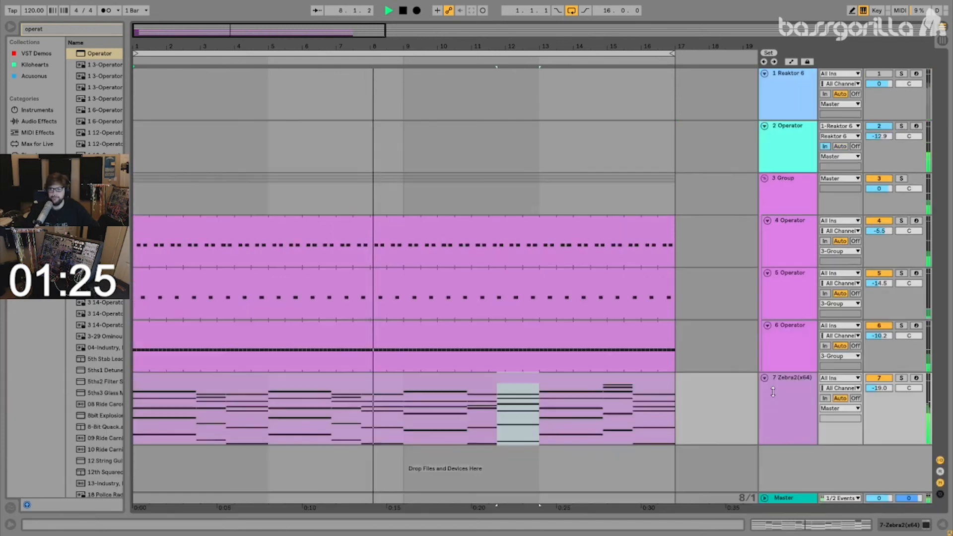
pyautogui.click(799, 410)
pyautogui.moveTo(792, 443); pyautogui.dragTo(791, 435)
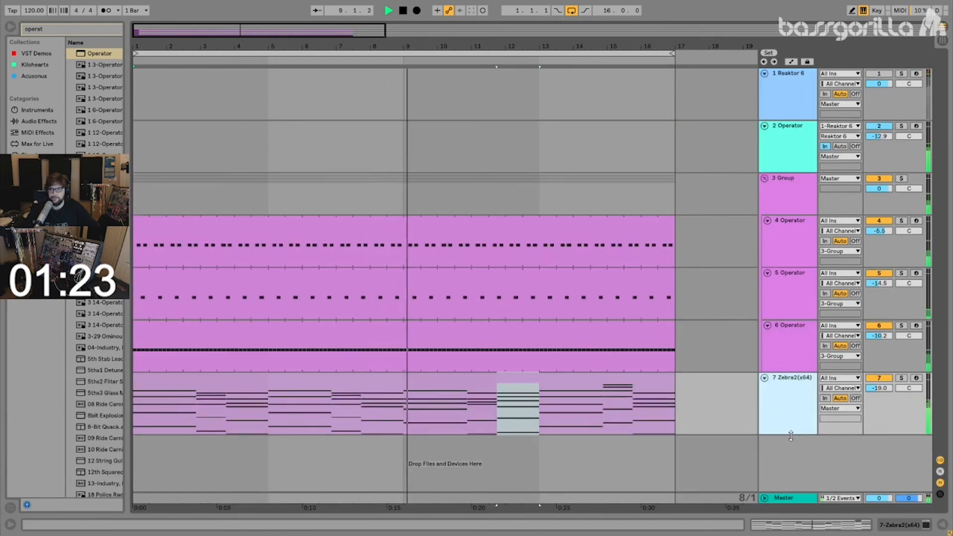
pyautogui.moveTo(880, 388); pyautogui.dragTo(880, 384)
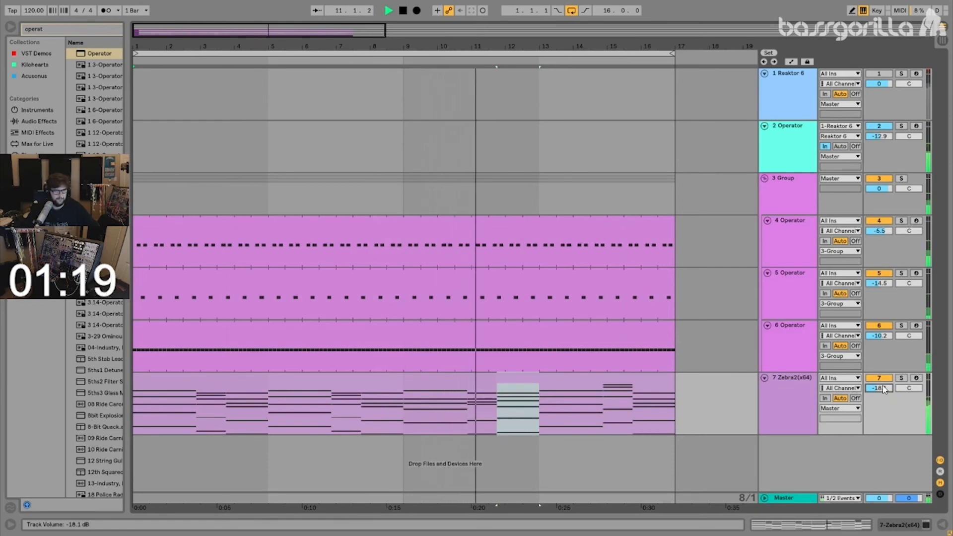
pyautogui.moveTo(884, 390); pyautogui.dragTo(884, 390)
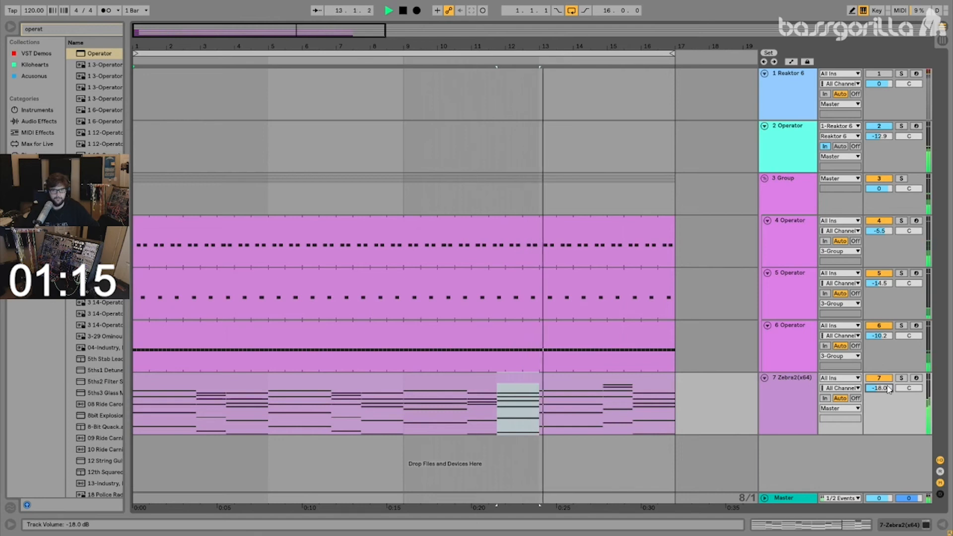
# - Stop playback and add a Beat Repeat effect to the drum group track
pyautogui.doubleClick(594, 382)
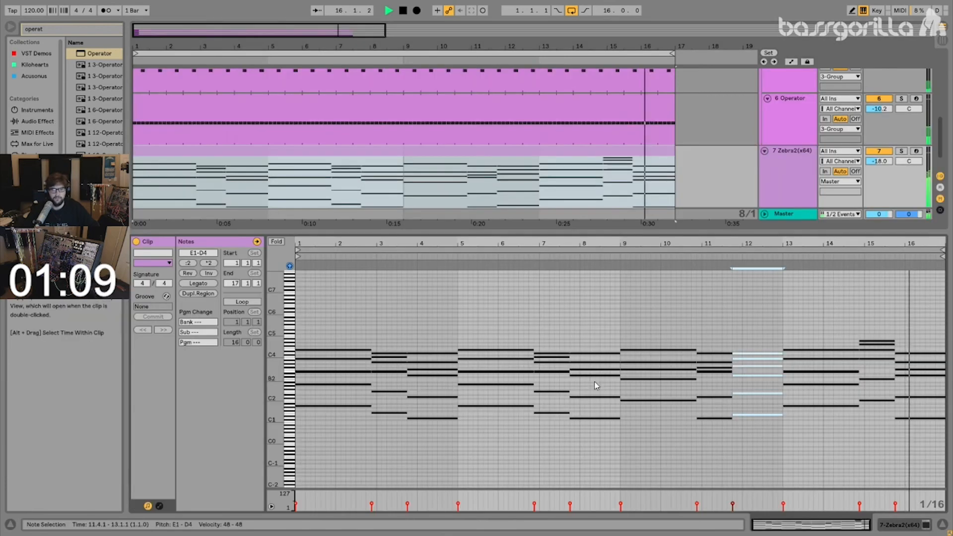
pyautogui.moveTo(638, 228); pyautogui.dragTo(610, 389)
pyautogui.scroll(3, 610, 297)
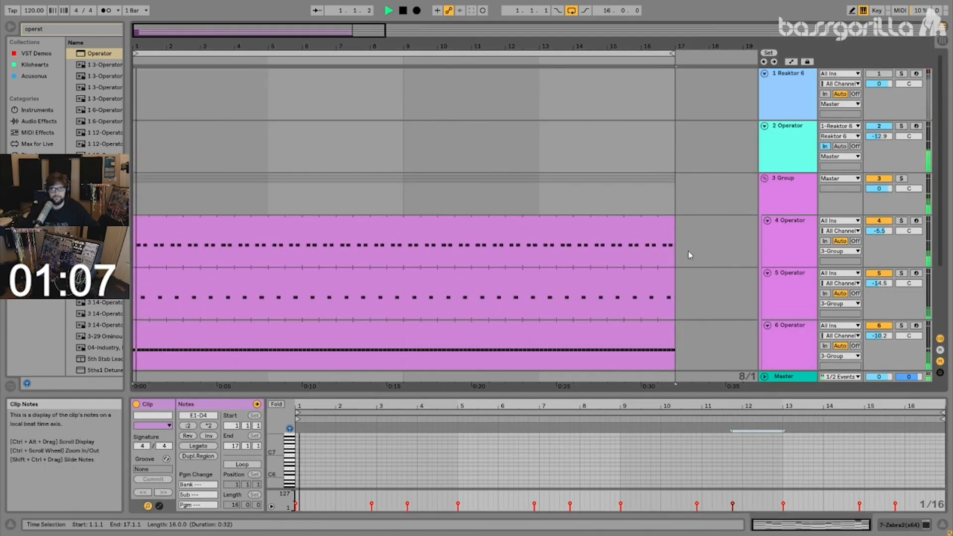
pyautogui.click(783, 129)
pyautogui.click(775, 194)
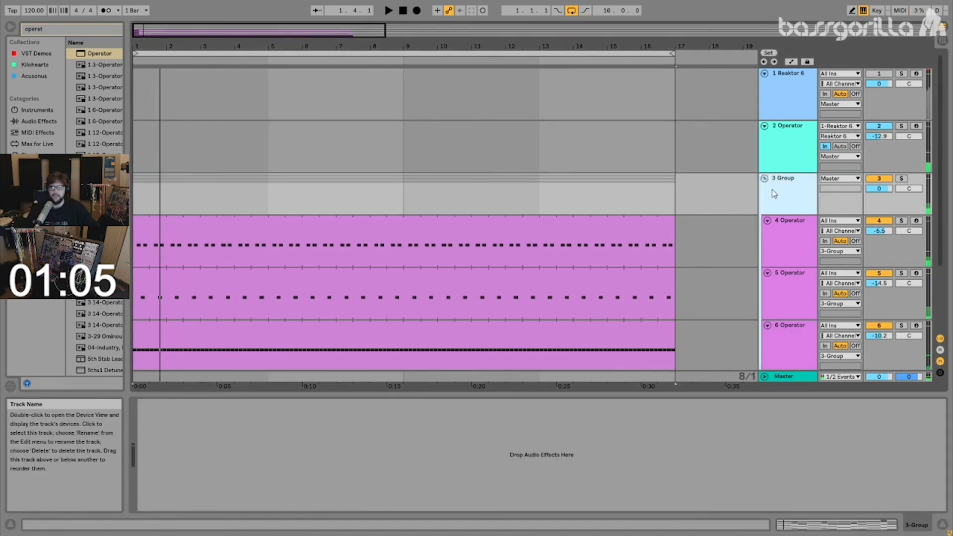
pyautogui.hotkey('ctrl', 'f')
pyautogui.write('beatp')
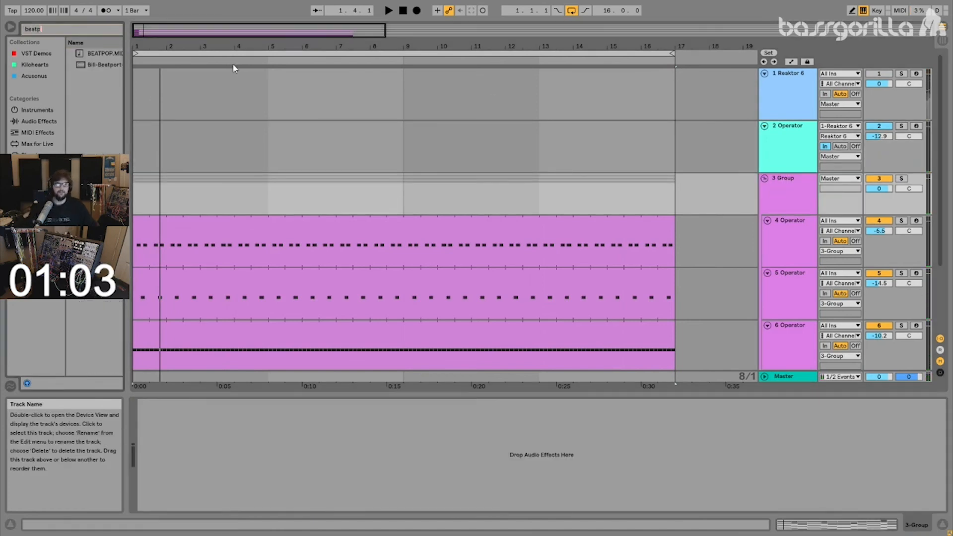
pyautogui.press('BackSpace')
pyautogui.press('Return')
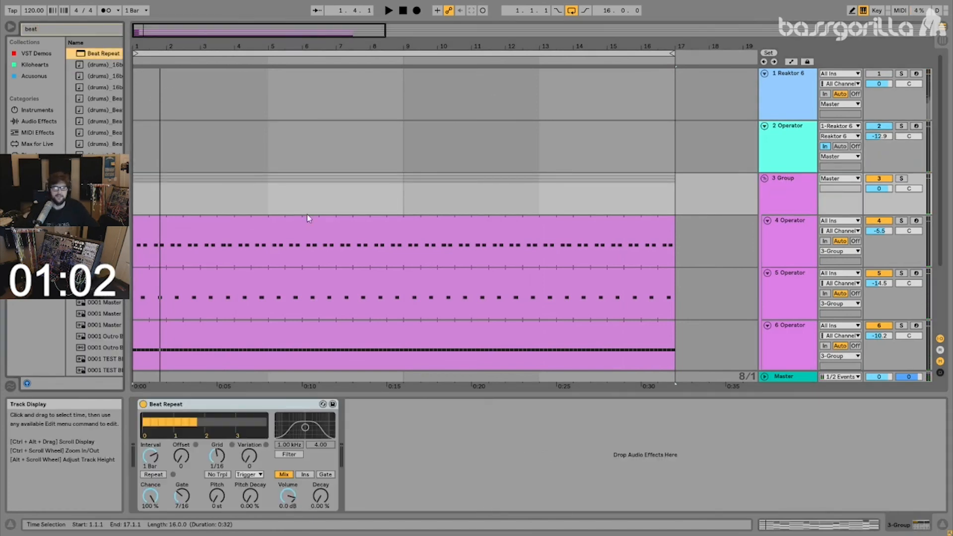
# - Solo the drum group and set Beat Repeat's Interval to 2 Bar while listening to it
pyautogui.click(902, 179)
pyautogui.press('space')
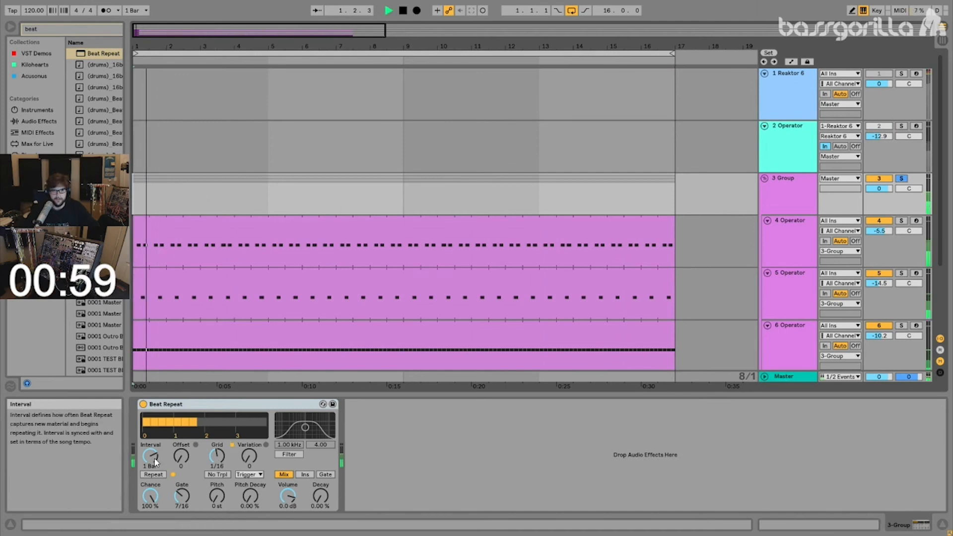
pyautogui.moveTo(150, 457); pyautogui.dragTo(151, 449)
pyautogui.click(307, 475)
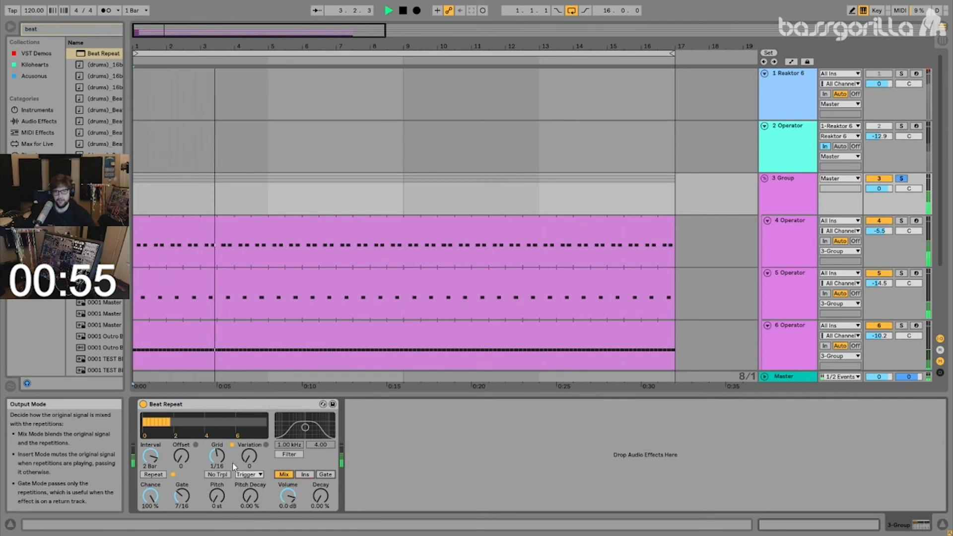
pyautogui.press('space')
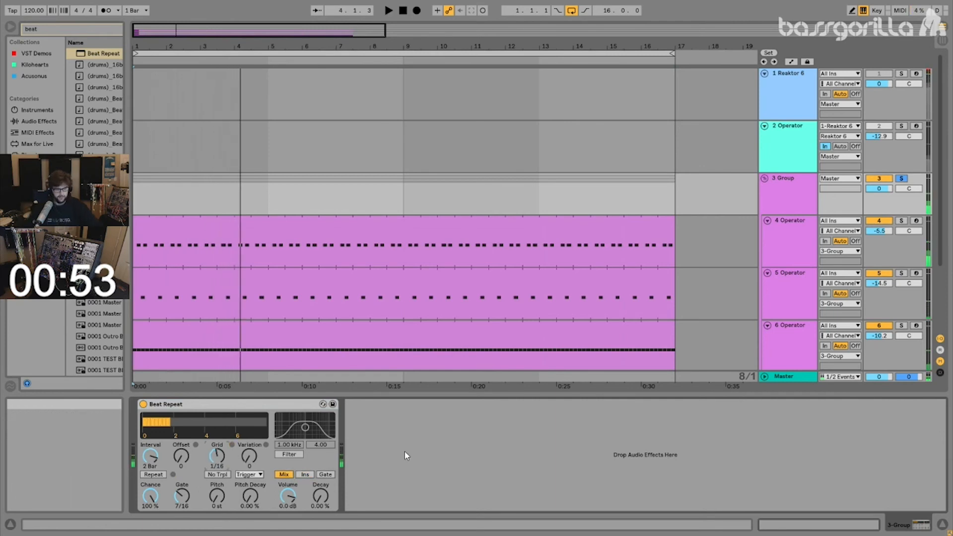
# - Add a Max for Live LFO after Beat Repeat, map it to Grid, and set about 0.09 Hz rate and 27.6 % depth
pyautogui.hotkey('ctrl', 'f')
pyautogui.write('lfo')
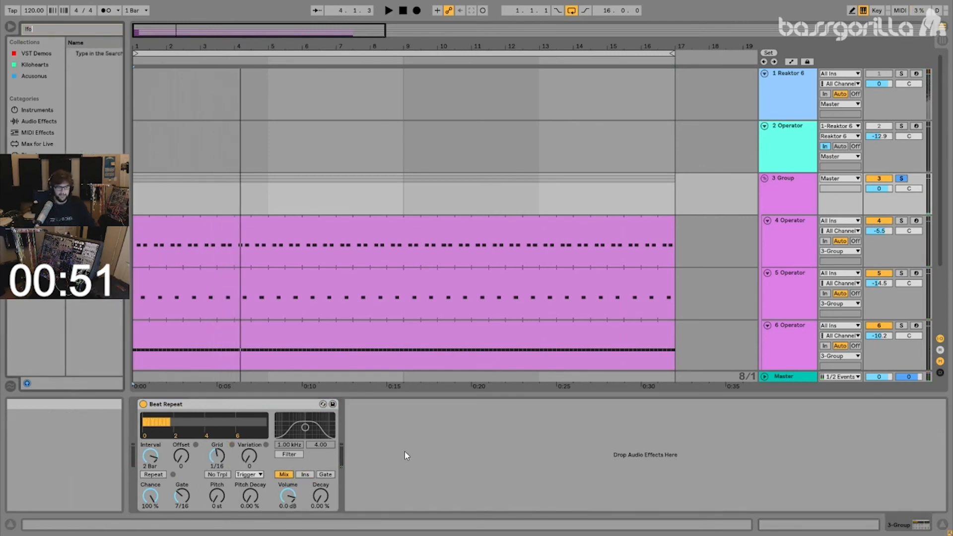
pyautogui.click(39, 144)
pyautogui.click(88, 55)
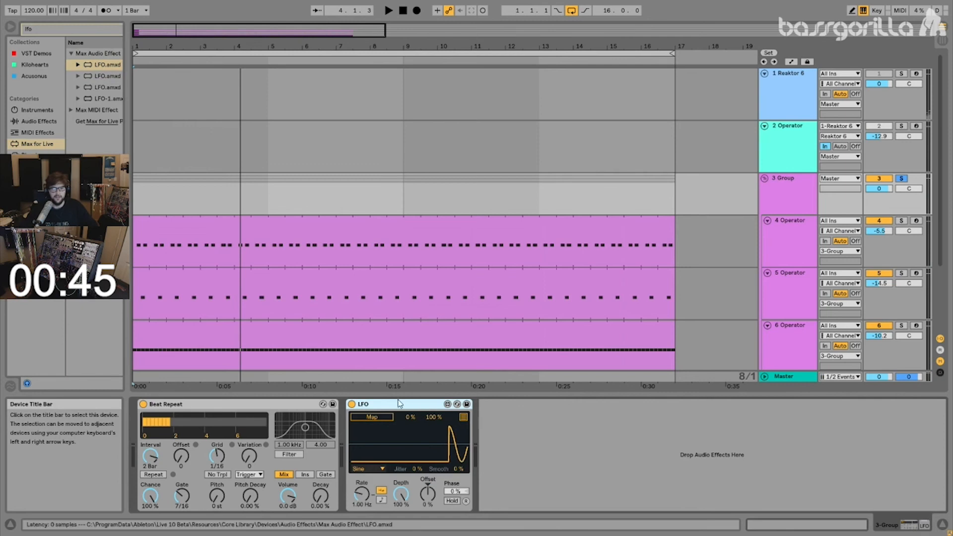
pyautogui.click(217, 455)
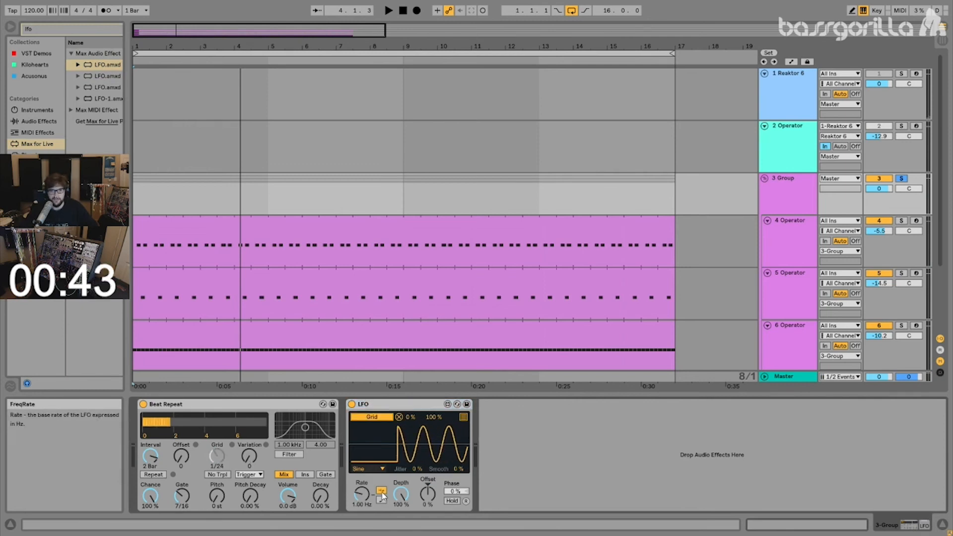
pyautogui.moveTo(402, 494); pyautogui.dragTo(361, 509)
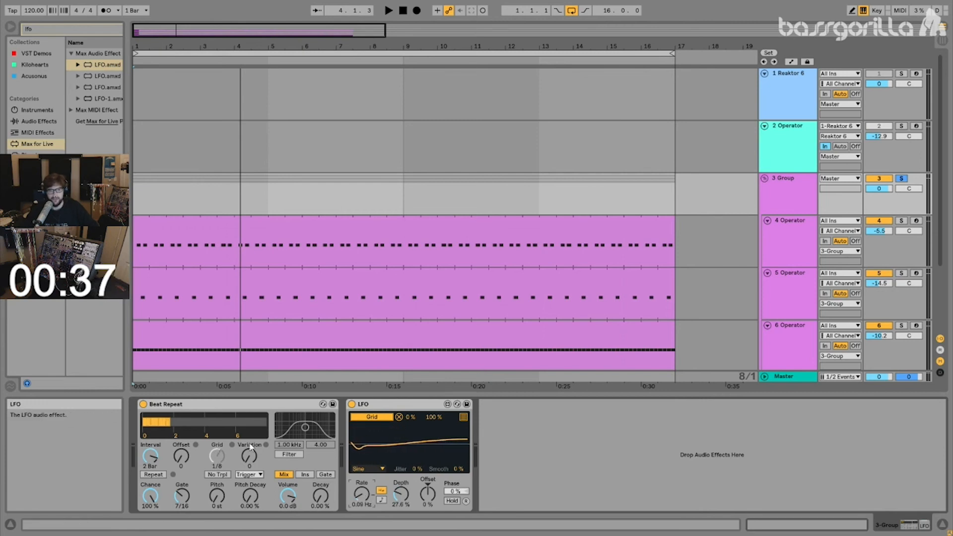
# - Duplicate the LFO, map the copy to Beat Repeat's Interval and set its Offset to 94 %
pyautogui.moveTo(404, 402); pyautogui.dragTo(522, 413)
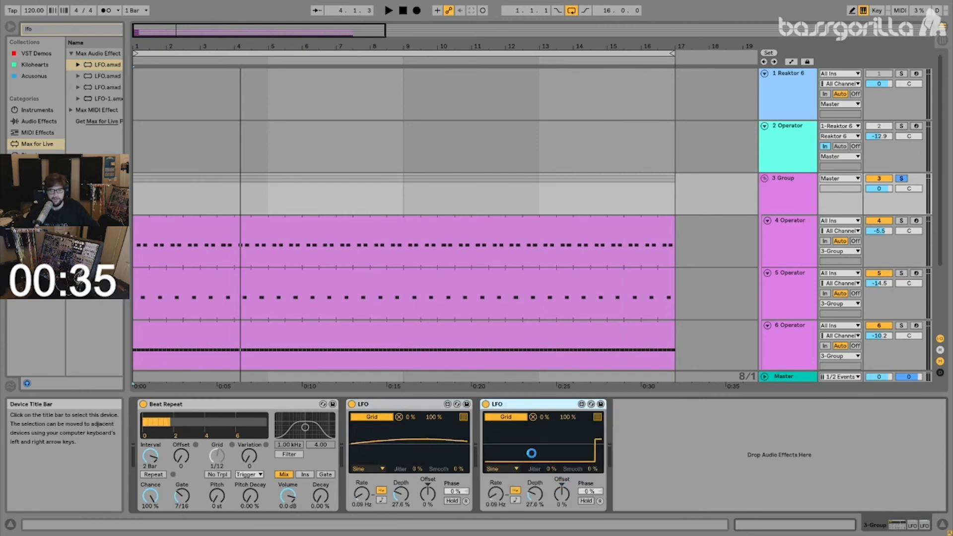
pyautogui.click(497, 417)
pyautogui.click(151, 456)
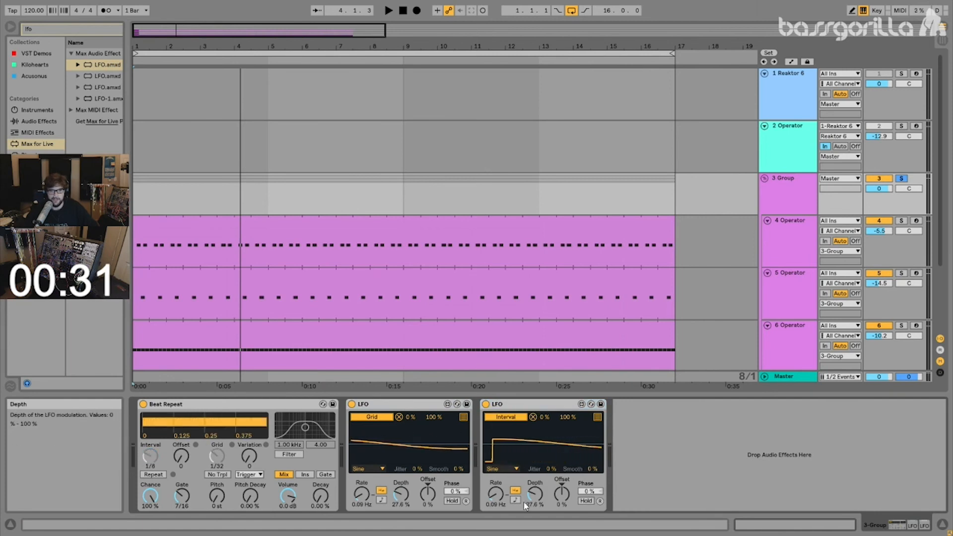
pyautogui.moveTo(561, 495); pyautogui.dragTo(562, 479)
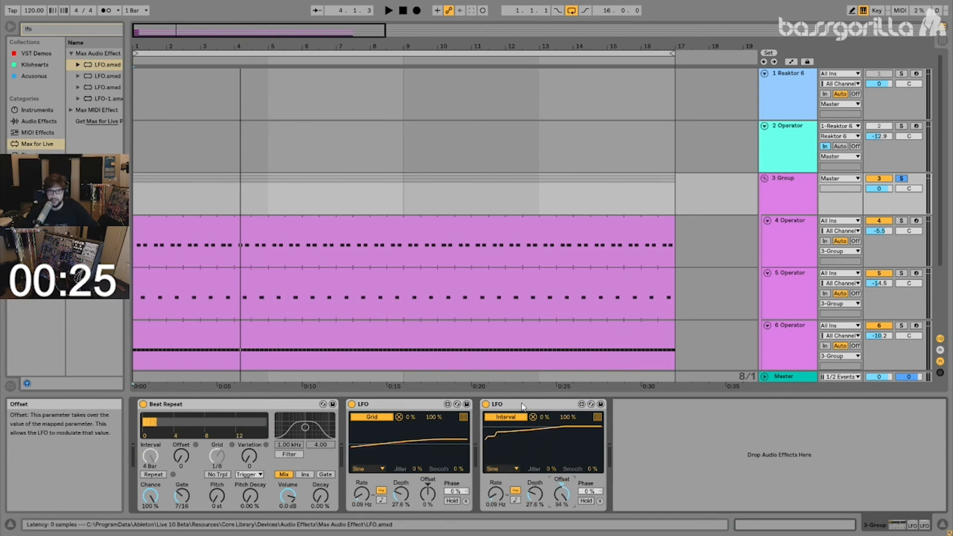
# - Duplicate the Interval LFO, map the copy to Beat Repeat's Variation and set its Offset to 14 %
pyautogui.click(544, 404)
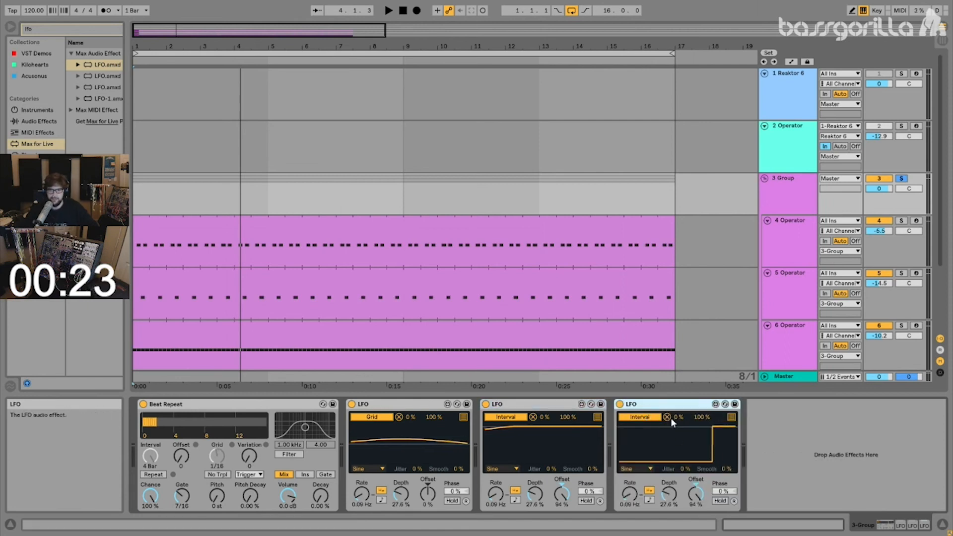
pyautogui.click(640, 417)
pyautogui.click(250, 456)
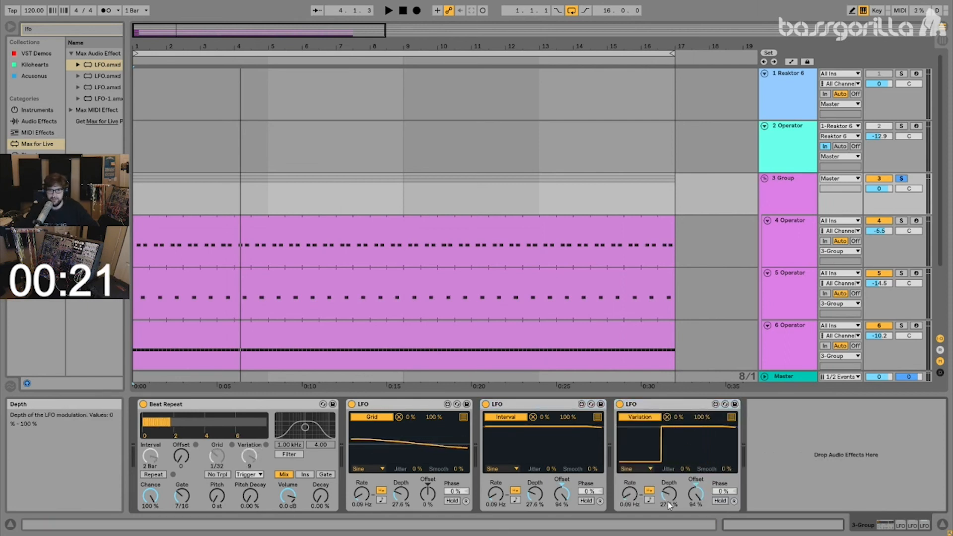
# - Duplicate the Variation LFO, map the copy to Beat Repeat's Gate with 36 % Offset and 30.7 % Depth, and play the soloed drums
pyautogui.click(735, 404)
pyautogui.hotkey('ctrl', 'd')
pyautogui.click(182, 496)
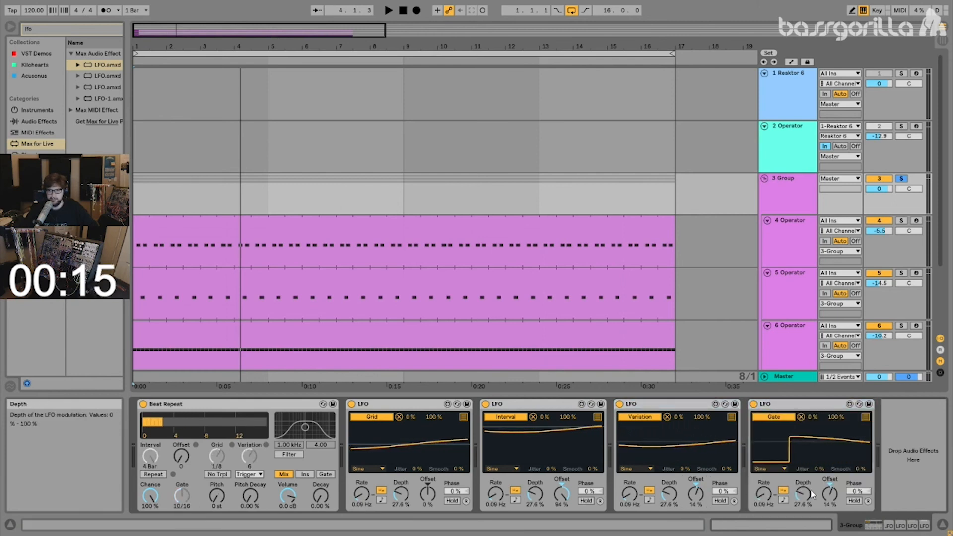
pyautogui.moveTo(830, 494); pyautogui.dragTo(803, 492)
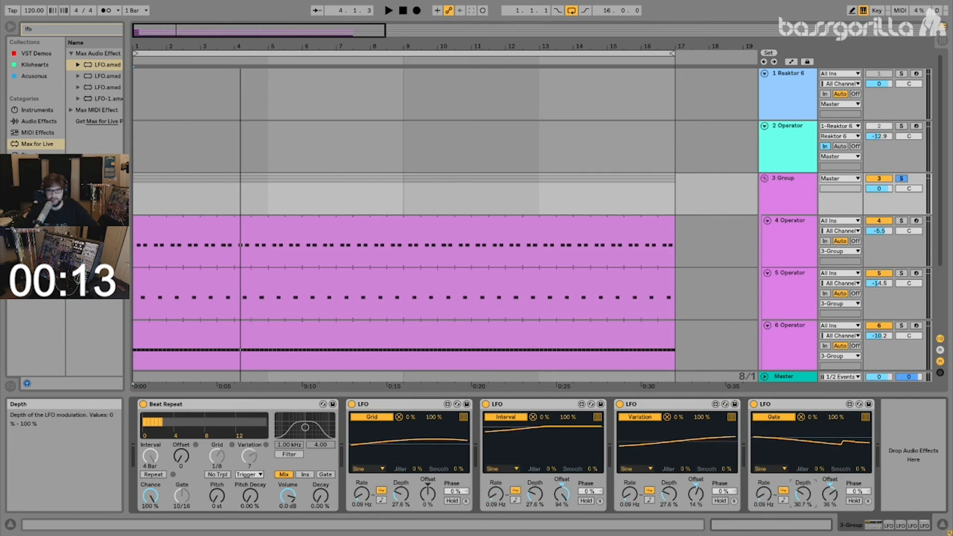
pyautogui.press('space')
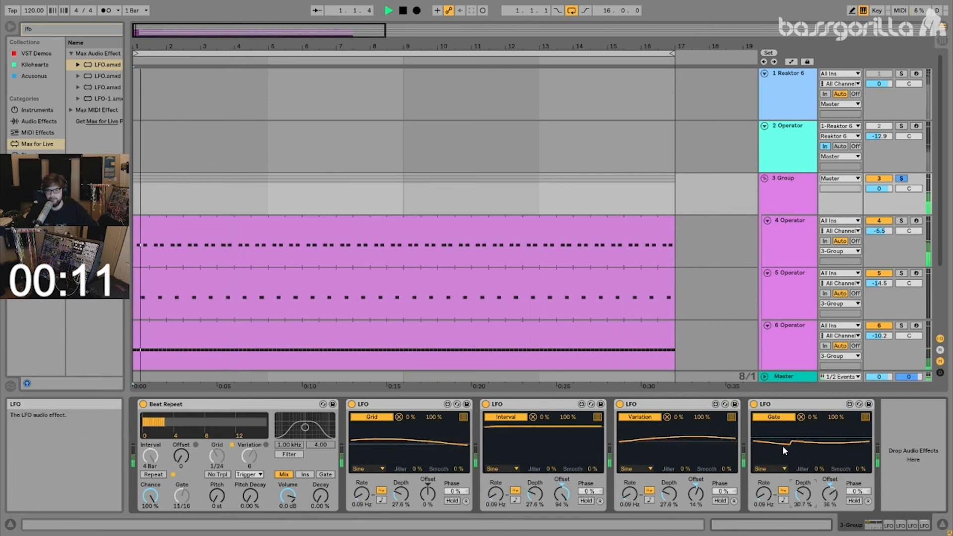
# - Duplicate the Gate LFO at the chain's end and map the copy to Beat Repeat's Offset
pyautogui.moveTo(792, 406); pyautogui.dragTo(891, 413)
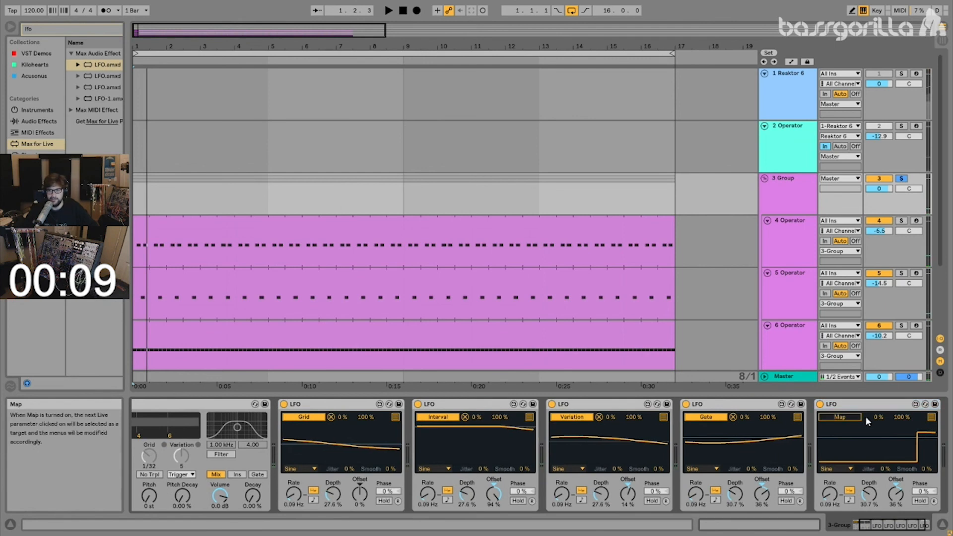
pyautogui.moveTo(891, 524); pyautogui.dragTo(917, 525)
pyautogui.click(182, 456)
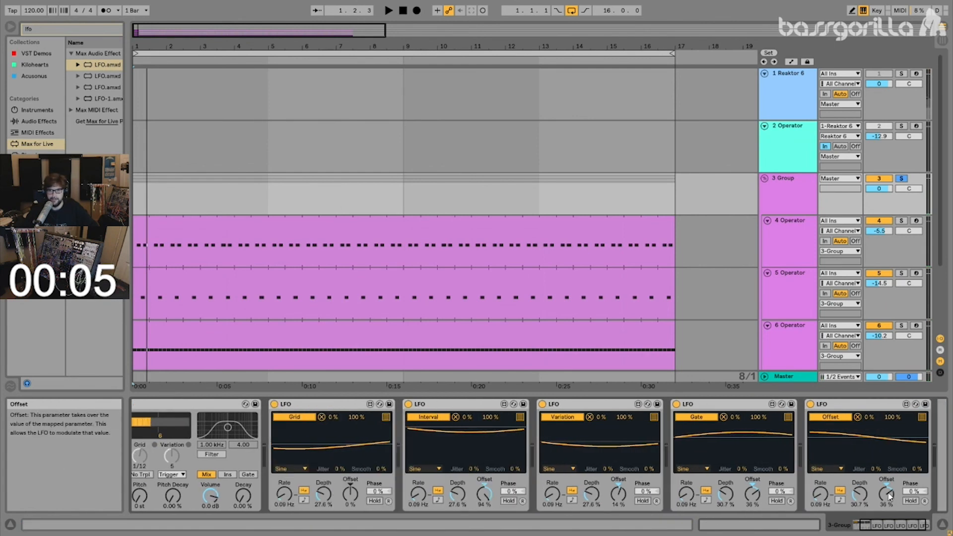
# - Set the new LFO's Offset to -100 %, fold all five LFO devices, and play the track with the drum group unsoloed
pyautogui.doubleClick(321, 405)
pyautogui.doubleClick(321, 405)
pyautogui.doubleClick(325, 405)
pyautogui.doubleClick(343, 406)
pyautogui.moveTo(504, 494); pyautogui.dragTo(504, 517)
pyautogui.press('space')
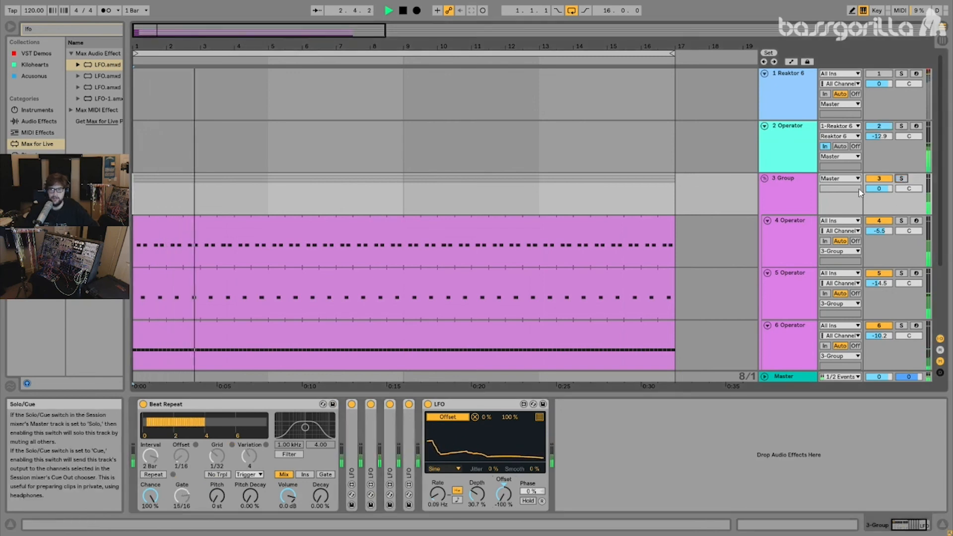
pyautogui.doubleClick(473, 409)
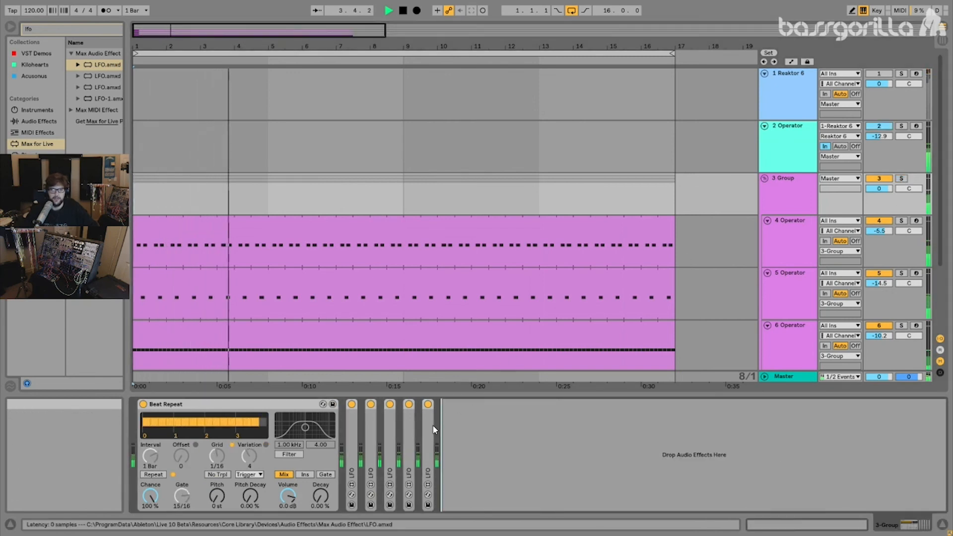
# - Stop playback and copy the Beat Repeat with its five LFOs onto the 2 Operator track after its synth
pyautogui.click(287, 409)
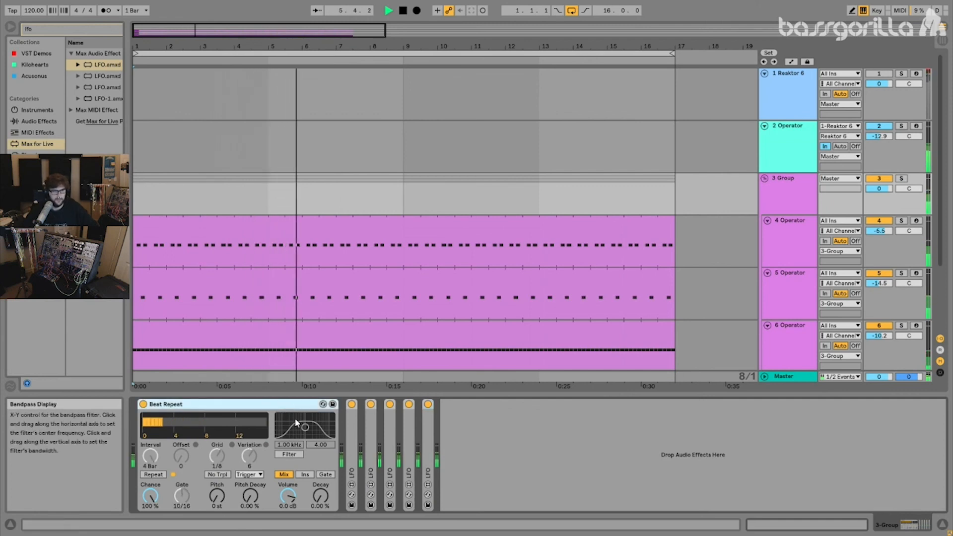
pyautogui.press('space')
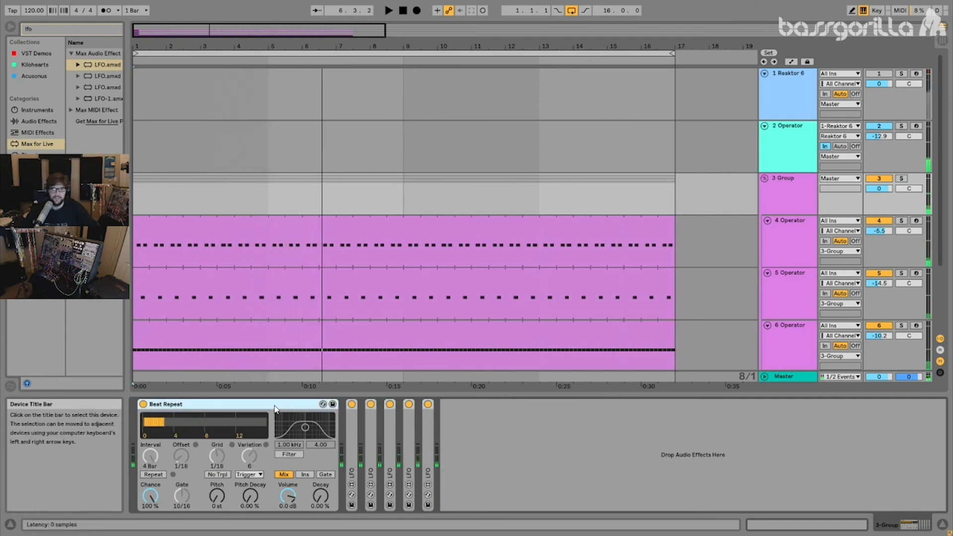
pyautogui.click(404, 149)
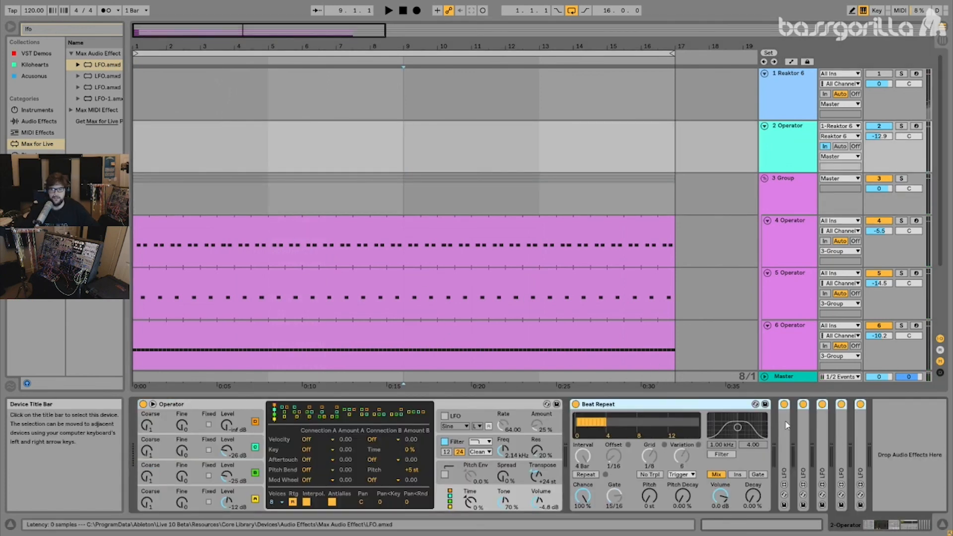
pyautogui.click(656, 404)
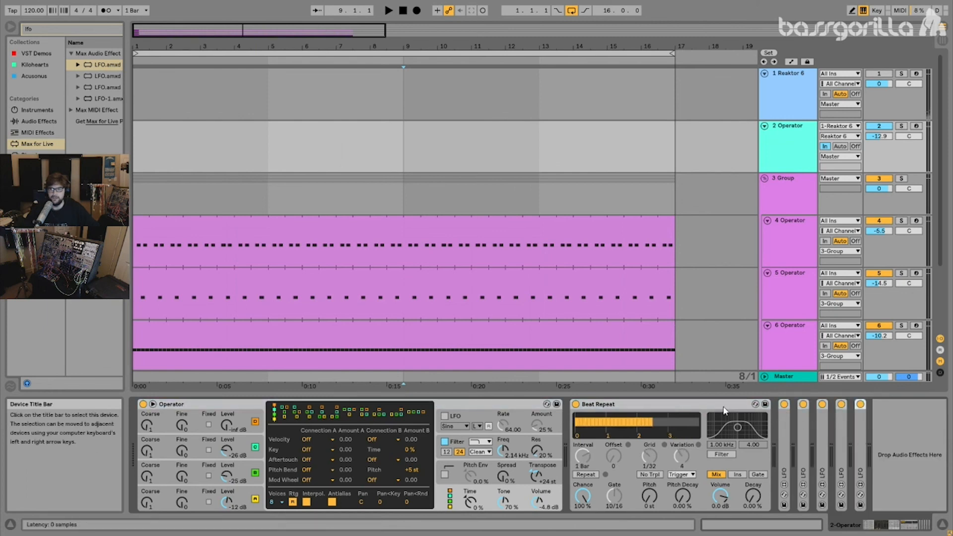
# - Try the copied Beat Repeat and LFO chain on the Zebra2 track, audition it briefly, and remove it
pyautogui.scroll(-2, 649, 330)
pyautogui.click(795, 286)
pyautogui.click(766, 427)
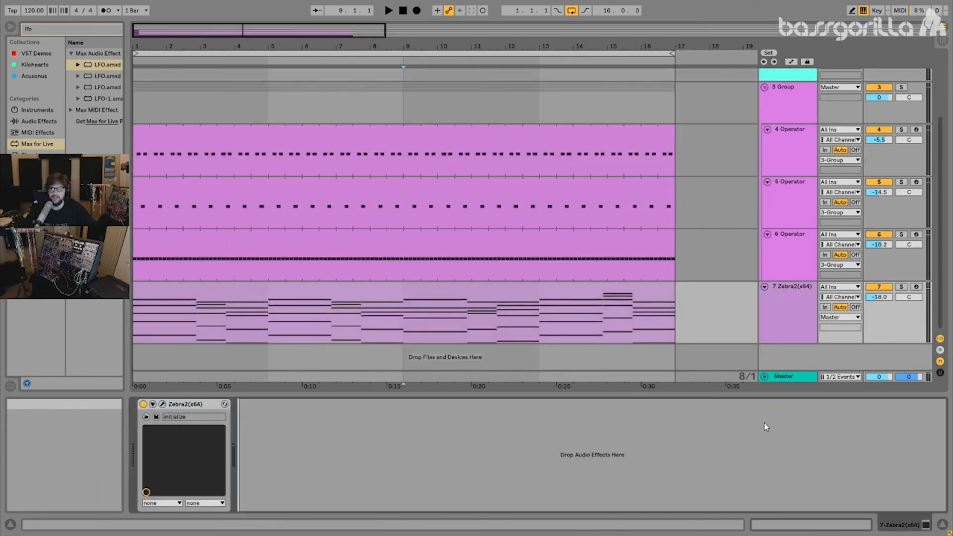
pyautogui.hotkey('ctrl', 'v')
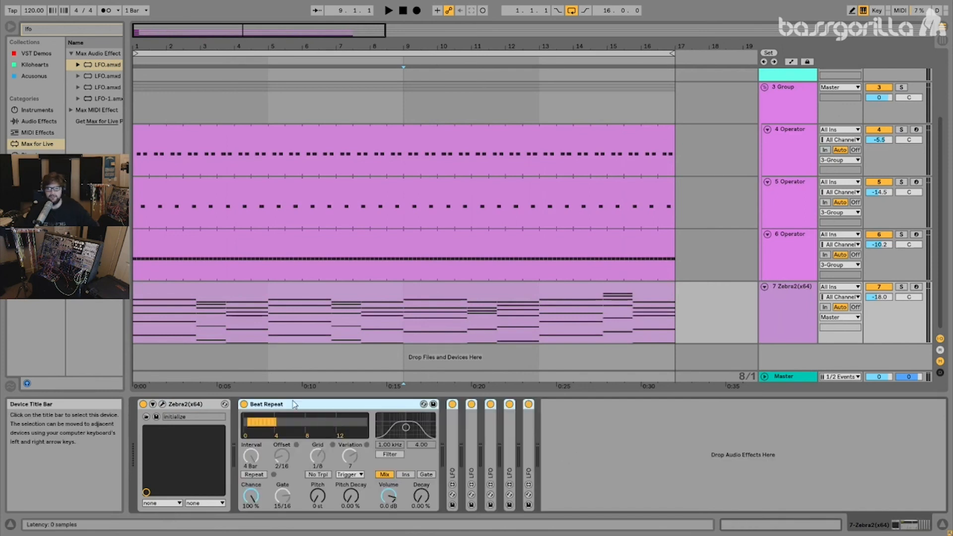
pyautogui.press('space')
pyautogui.press('space')
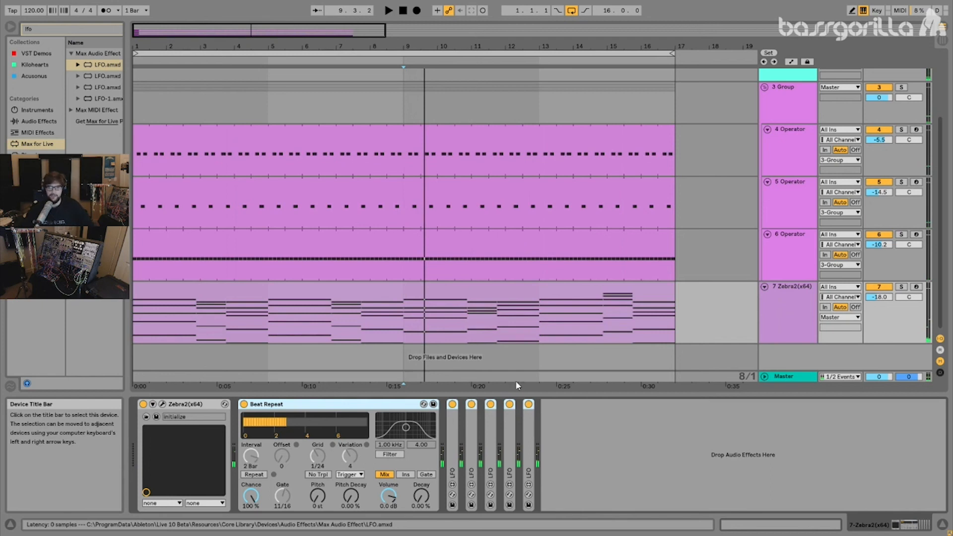
pyautogui.press('Delete')
# - Play the track and set the Zebra2 track's volume to -15.8 dB
pyautogui.click(867, 288)
pyautogui.moveTo(880, 297); pyautogui.dragTo(880, 299)
pyautogui.click(880, 288)
pyautogui.press('space')
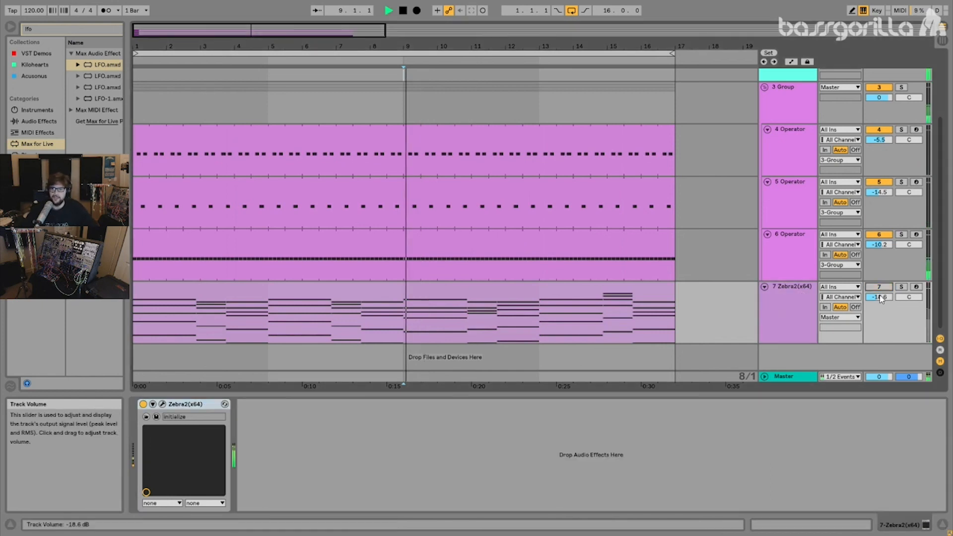
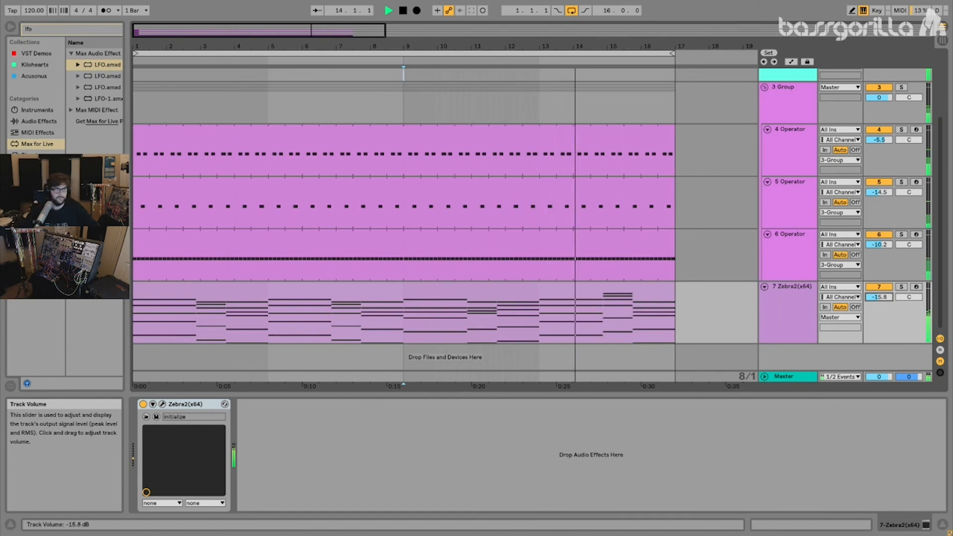
pyautogui.scroll(3, 607, 307)
pyautogui.click(651, 392)
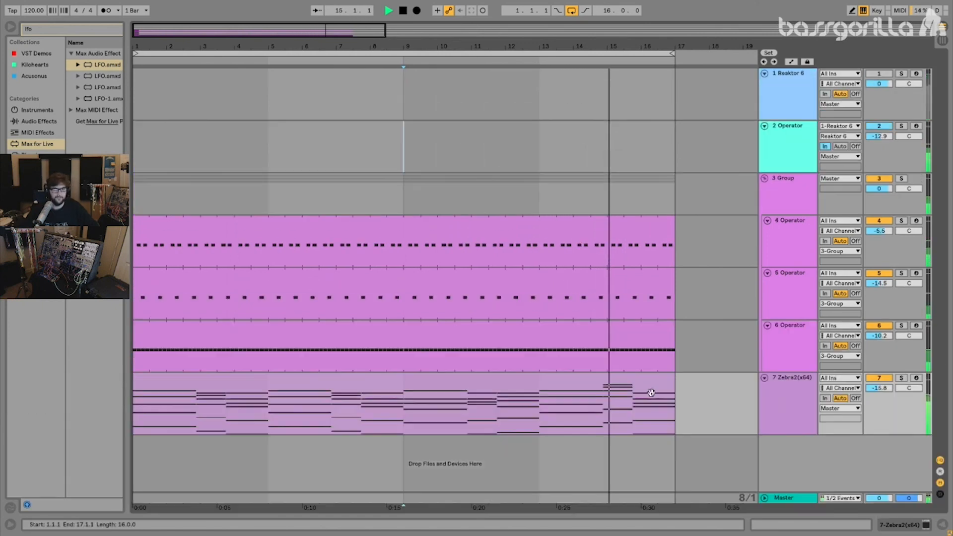
# - Set the 2 Operator track's volume to -11.8 dB and its Operator's Transpose to +36 st
pyautogui.click(809, 391)
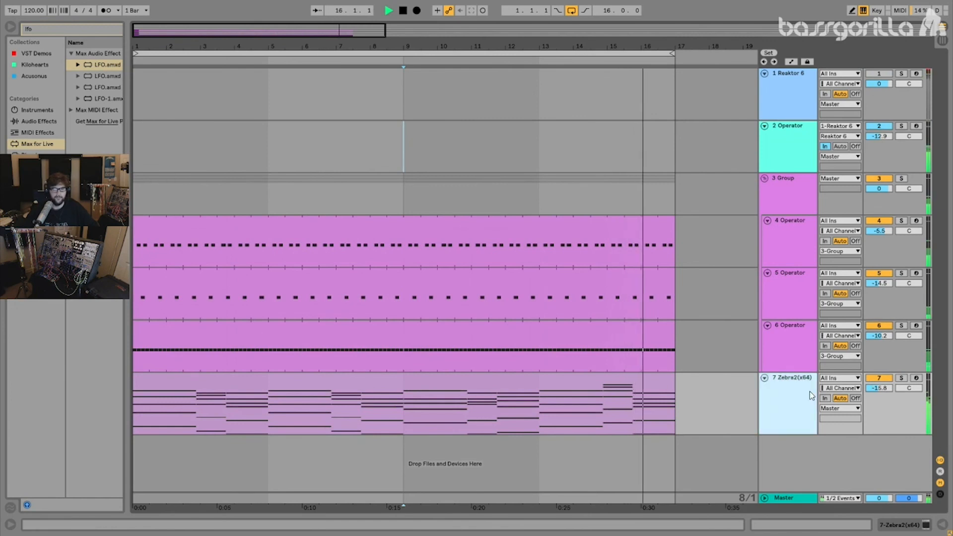
pyautogui.moveTo(872, 137); pyautogui.dragTo(872, 131)
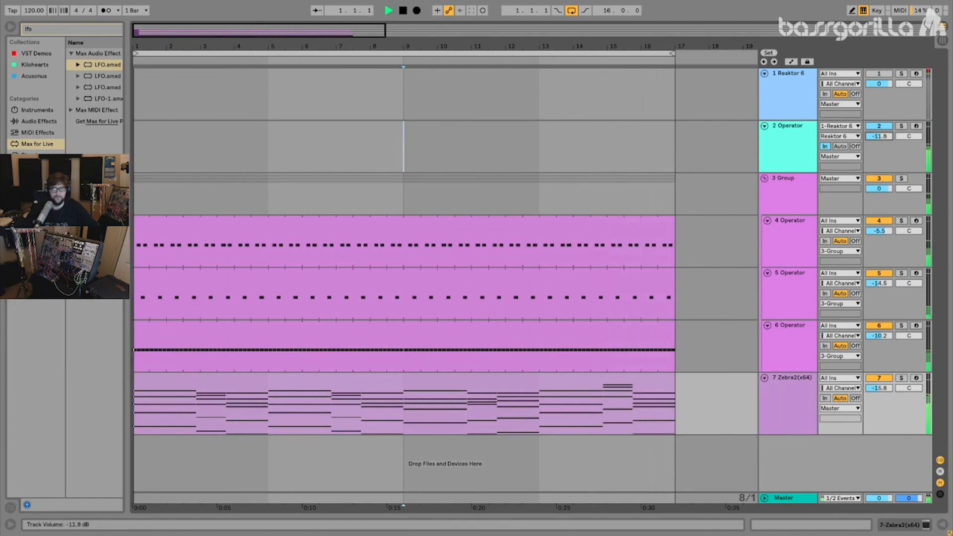
pyautogui.doubleClick(790, 146)
pyautogui.moveTo(537, 478); pyautogui.dragTo(538, 464)
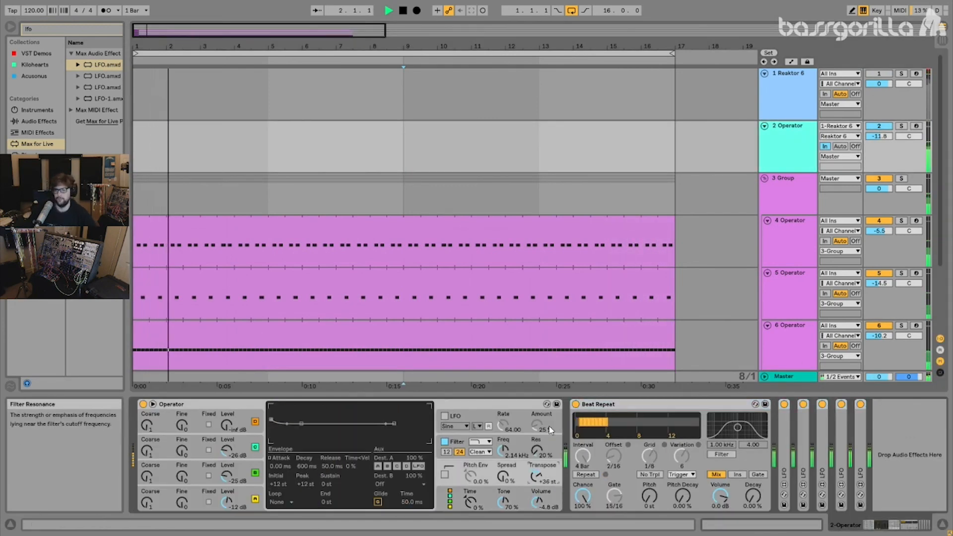
pyautogui.click(251, 471)
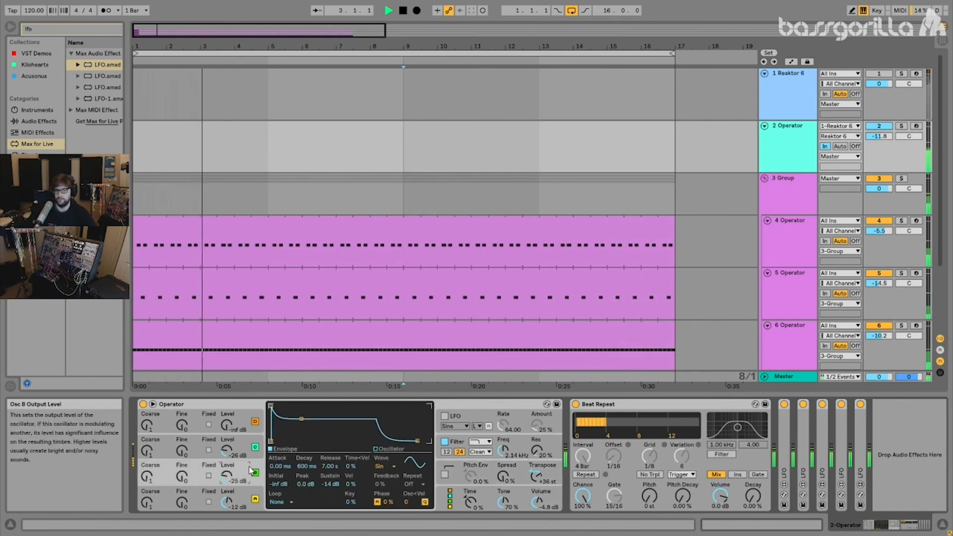
# - Set the Zebra2 track's volume to -17.5 dB
pyautogui.click(793, 393)
pyautogui.moveTo(880, 388); pyautogui.dragTo(879, 391)
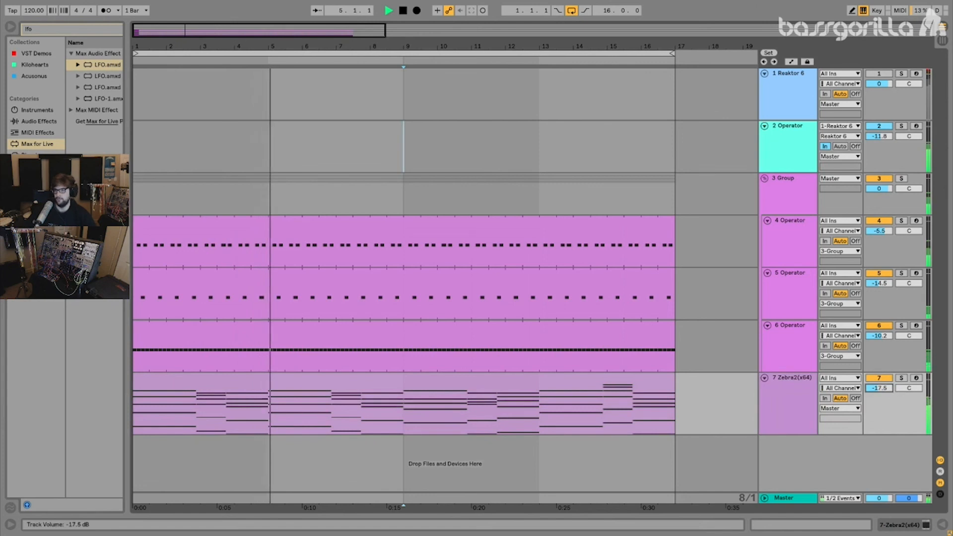
# - Rename the Reaktor 6 track MIDI Generator, the 2 Operator track Sine Melody, and the drum group Perc
pyautogui.click(806, 94)
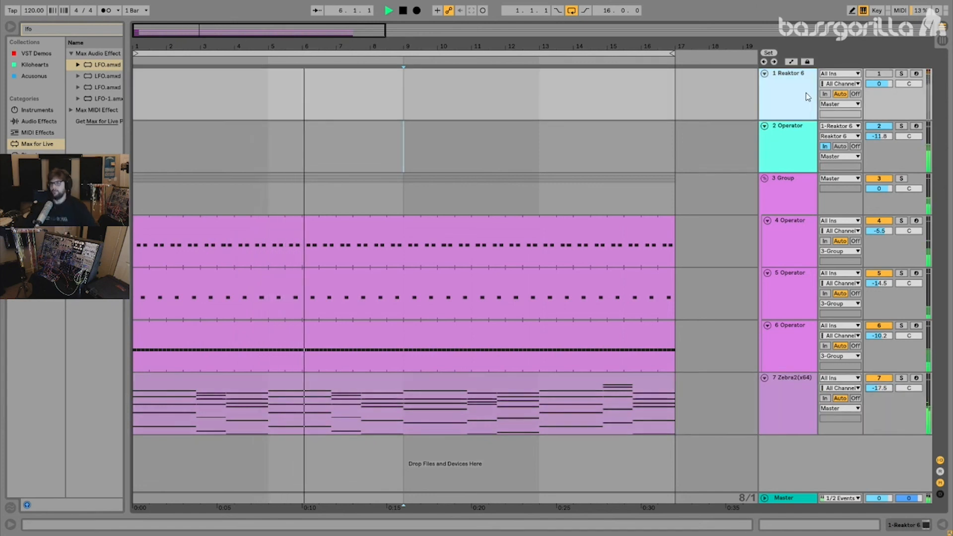
pyautogui.hotkey('ctrl', 'r')
pyautogui.write('MIDI Generator')
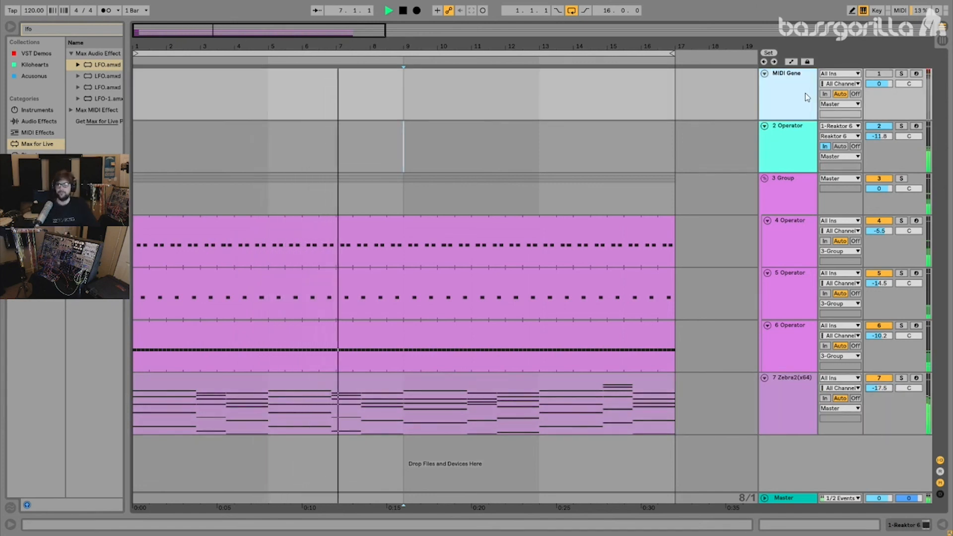
pyautogui.press('Tab')
pyautogui.write('Sine Melody')
pyautogui.press('Tab')
pyautogui.write('Perc')
pyautogui.press('Tab')
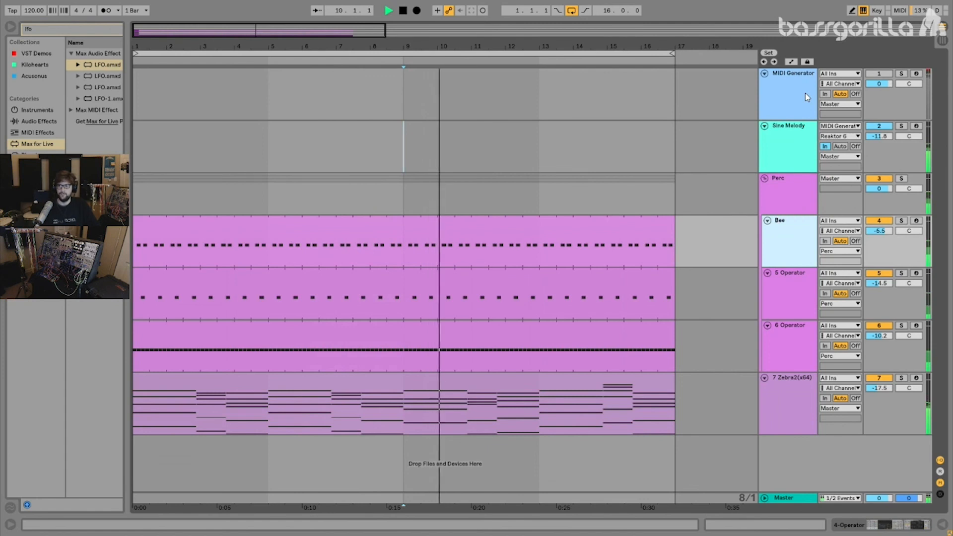
# - Rename the three drum tracks Beep, Snare and Hat, and the Zebra2 track Chords
pyautogui.write('Beep')
pyautogui.press('Tab')
pyautogui.write('Snare')
pyautogui.press('Tab')
pyautogui.write('Hat')
pyautogui.press('Tab')
pyautogui.write('Chords')
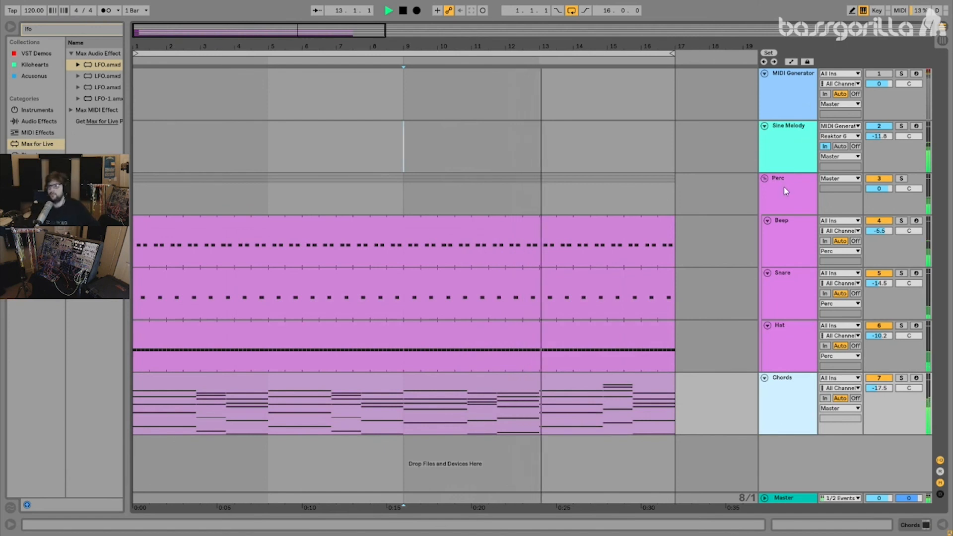
# - Color the Perc group pink and apply that color to its grouped tracks and clips
pyautogui.rightClick(805, 209)
pyautogui.click(812, 327)
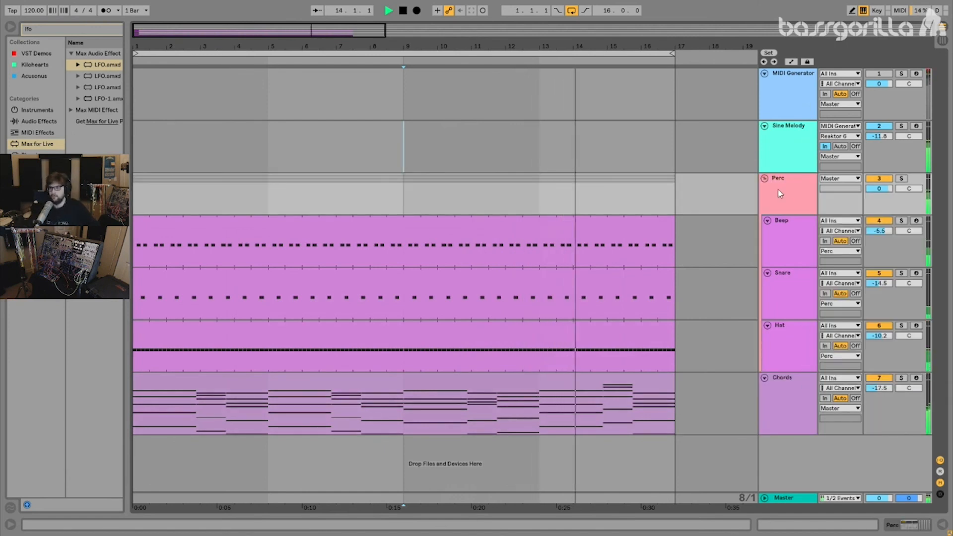
pyautogui.rightClick(778, 180)
pyautogui.click(835, 368)
# - Give the MIDI Generator track the same turquoise color as Sine Melody
pyautogui.click(787, 141)
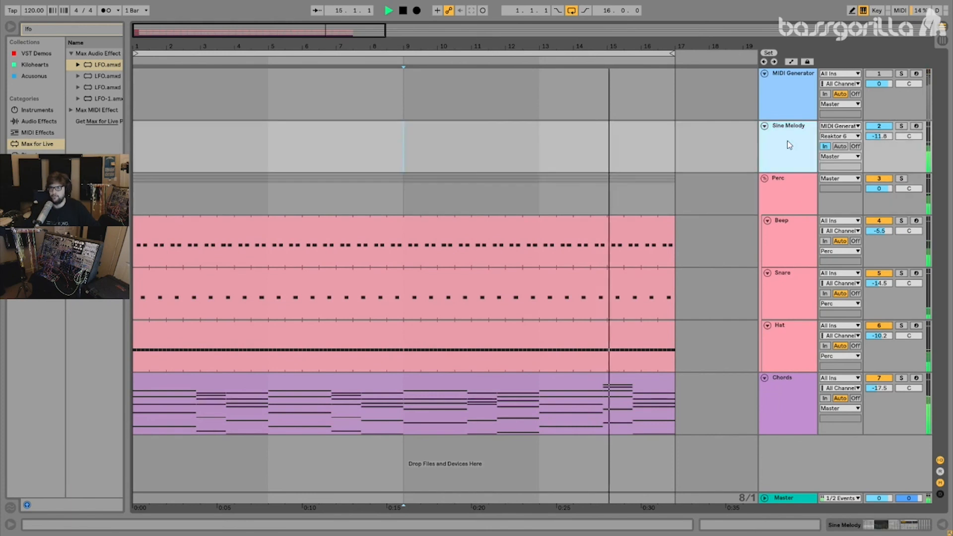
pyautogui.keyDown('shift'); pyautogui.click(785, 89); pyautogui.keyUp('shift')
pyautogui.rightClick(786, 88)
pyautogui.click(880, 205)
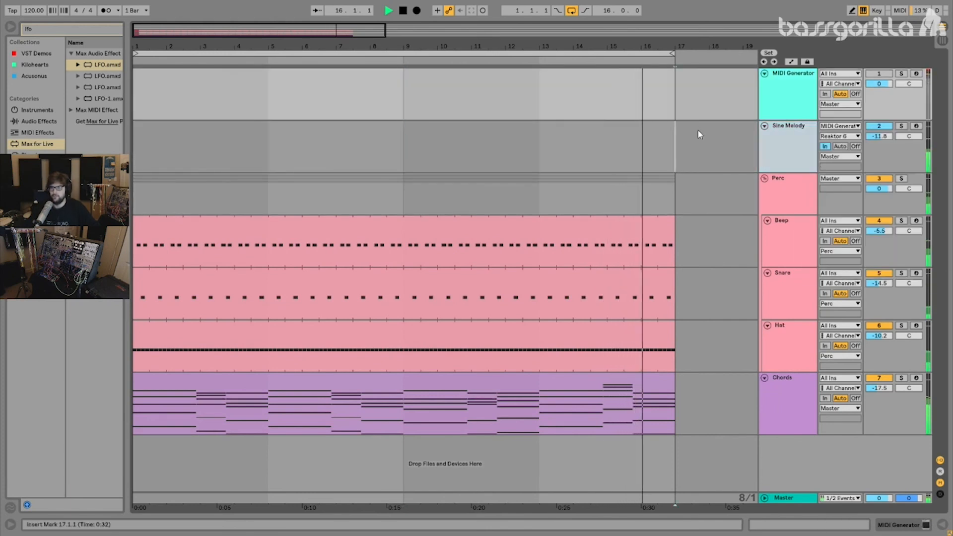
# - Stop playback and save the Live Set to the Desktop as "Bass Gorilla 15 Minute Track Challenge"
pyautogui.scroll(-3, 535, 336)
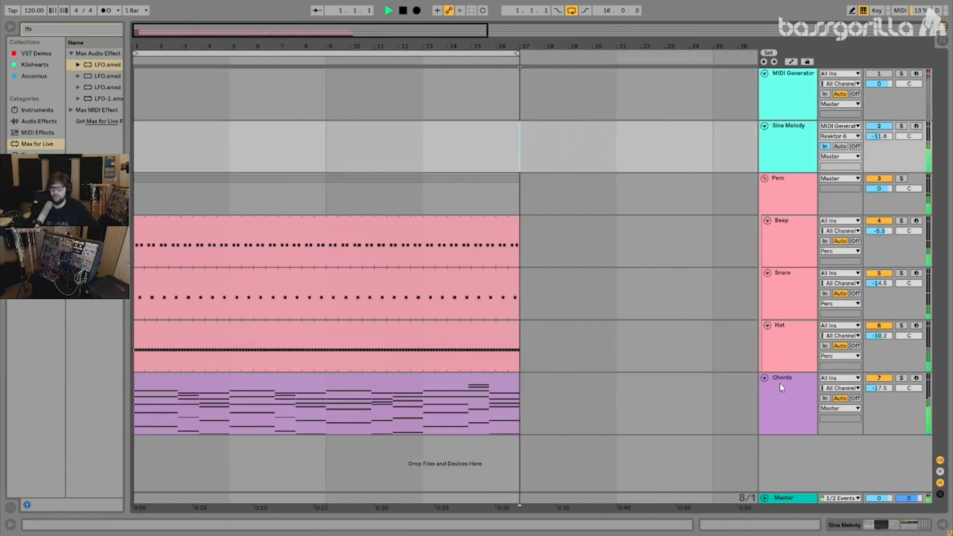
pyautogui.click(785, 390)
pyautogui.moveTo(464, 204); pyautogui.dragTo(302, 173)
pyautogui.click(231, 154)
pyautogui.press('space')
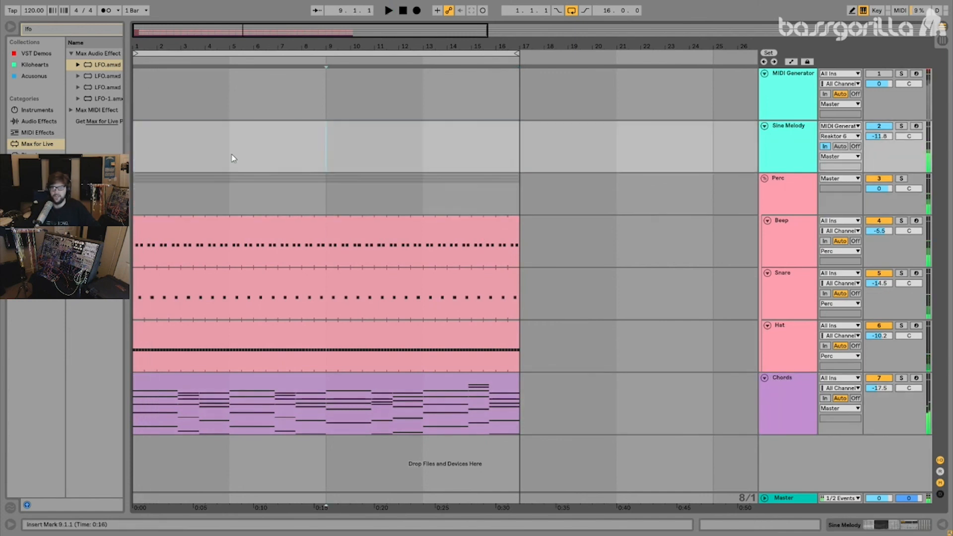
pyautogui.hotkey('ctrl', 's')
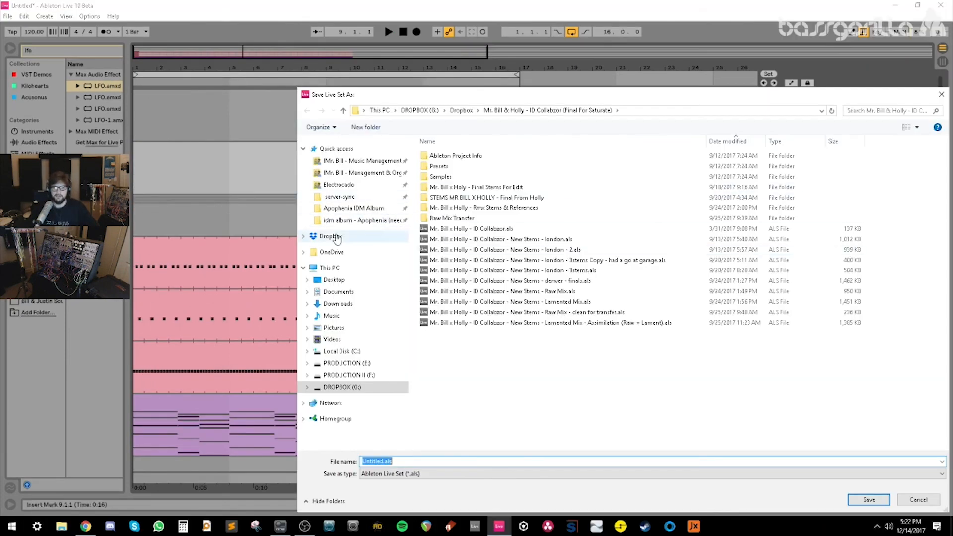
pyautogui.click(333, 280)
pyautogui.click(440, 462)
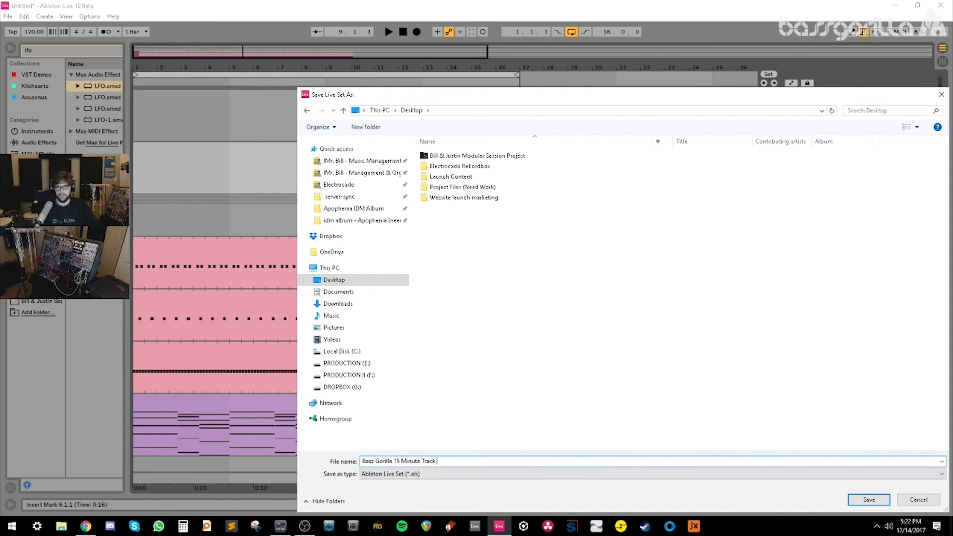
pyautogui.write('nge')
pyautogui.press('Return')
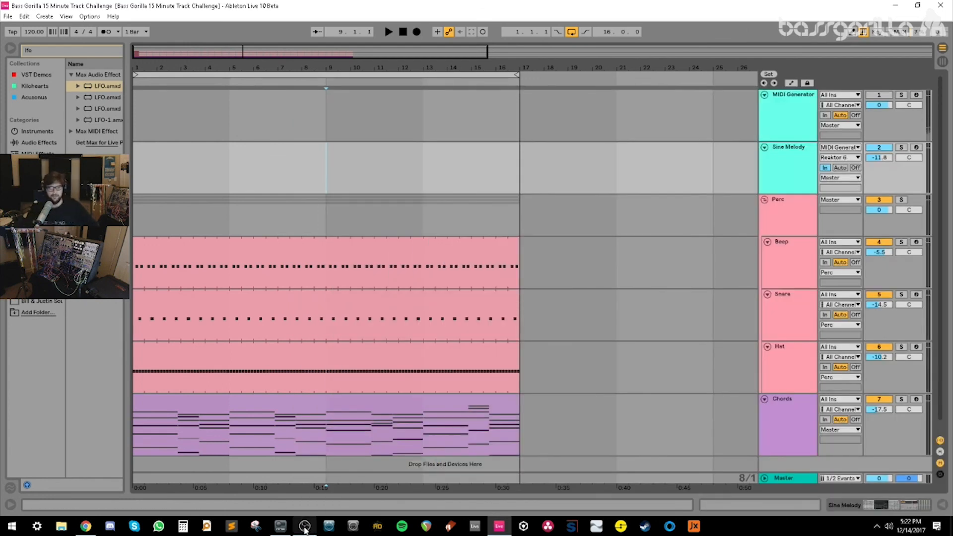